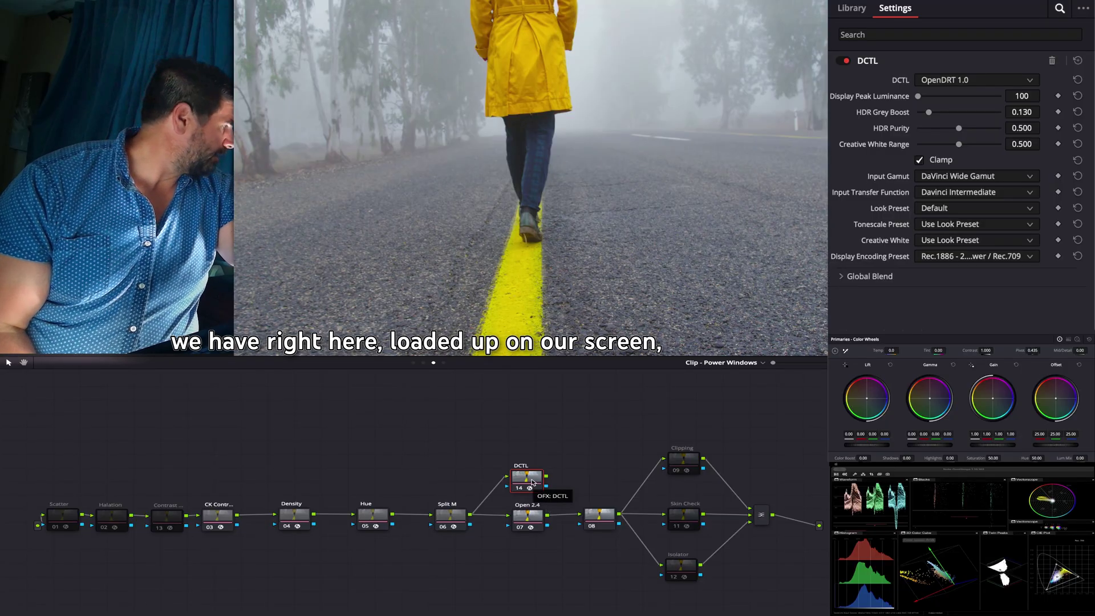
# - Nudge the DCTL node in the node graph, then move it back to its original spot
pyautogui.moveTo(532, 482)
pyautogui.mouseDown()
pyautogui.moveTo(538, 493)
pyautogui.moveTo(537, 483)
pyautogui.mouseUp()
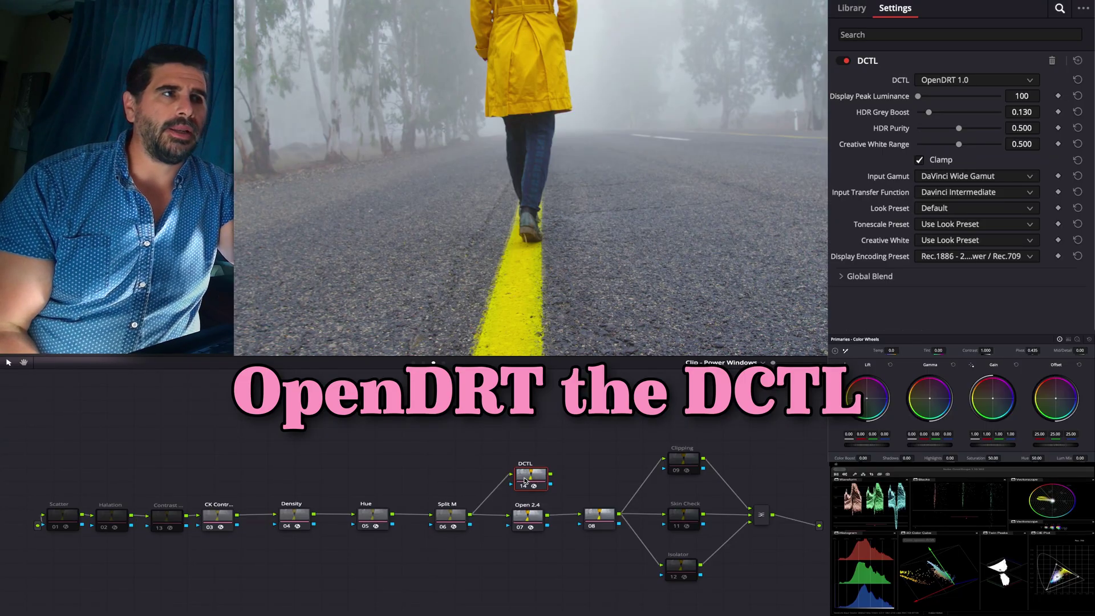
pyautogui.moveTo(525, 481); pyautogui.dragTo(524, 473)
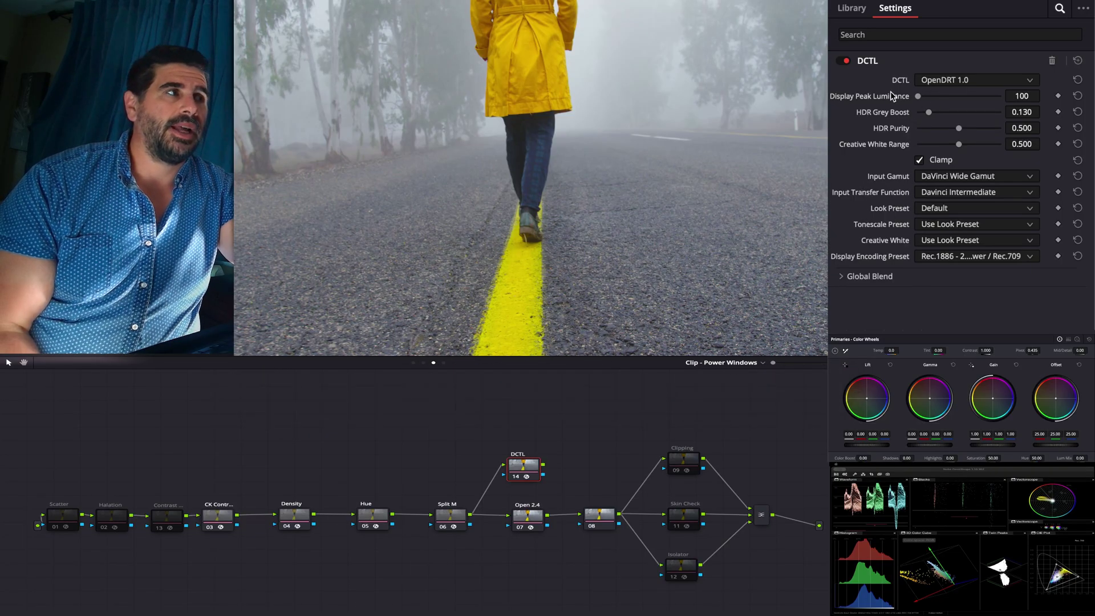
# - Browse the DCTL transform list twice while keeping OpenDRT 1.0, then bring it up again
pyautogui.click(941, 82)
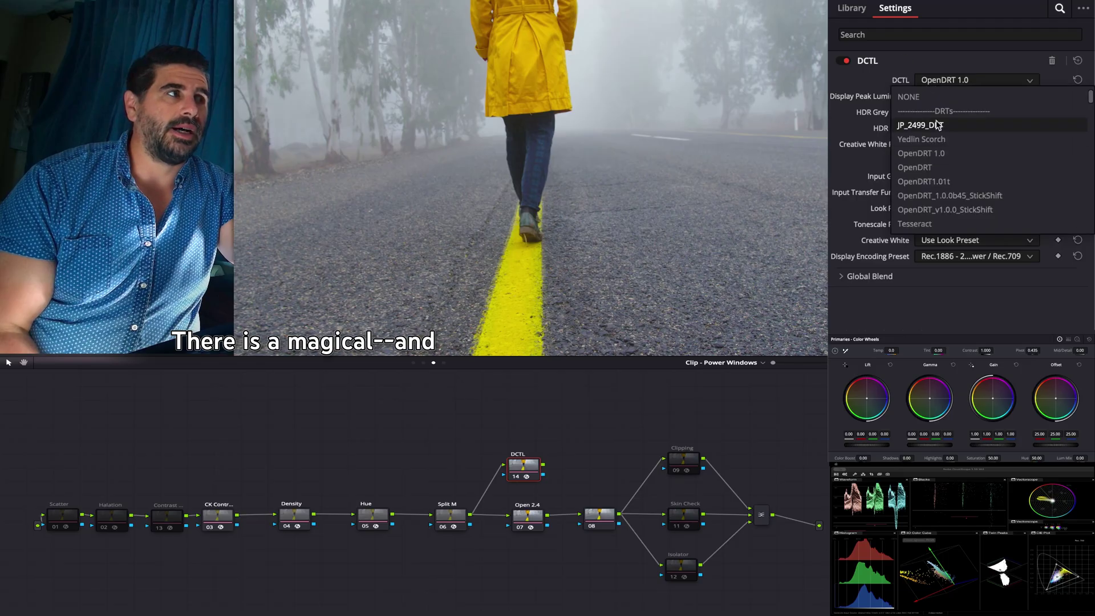
pyautogui.click(859, 86)
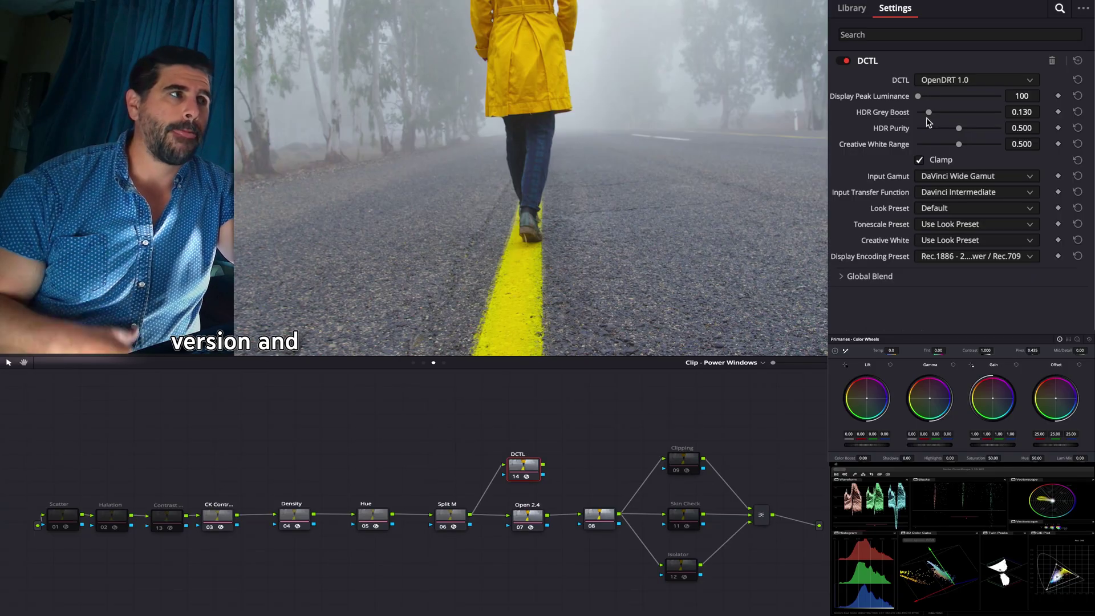
pyautogui.click(936, 83)
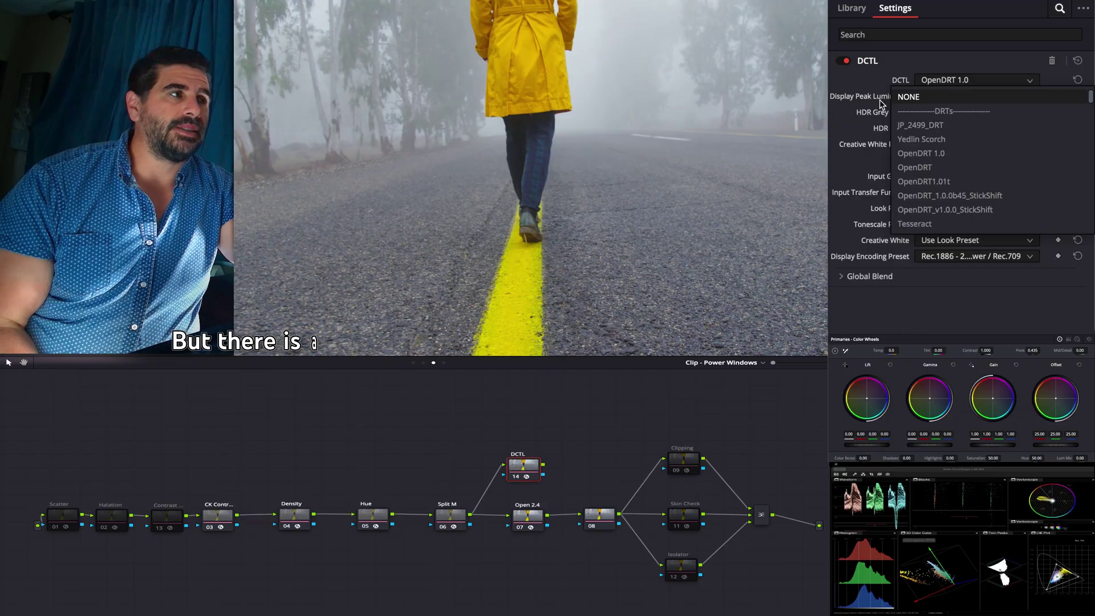
pyautogui.click(865, 96)
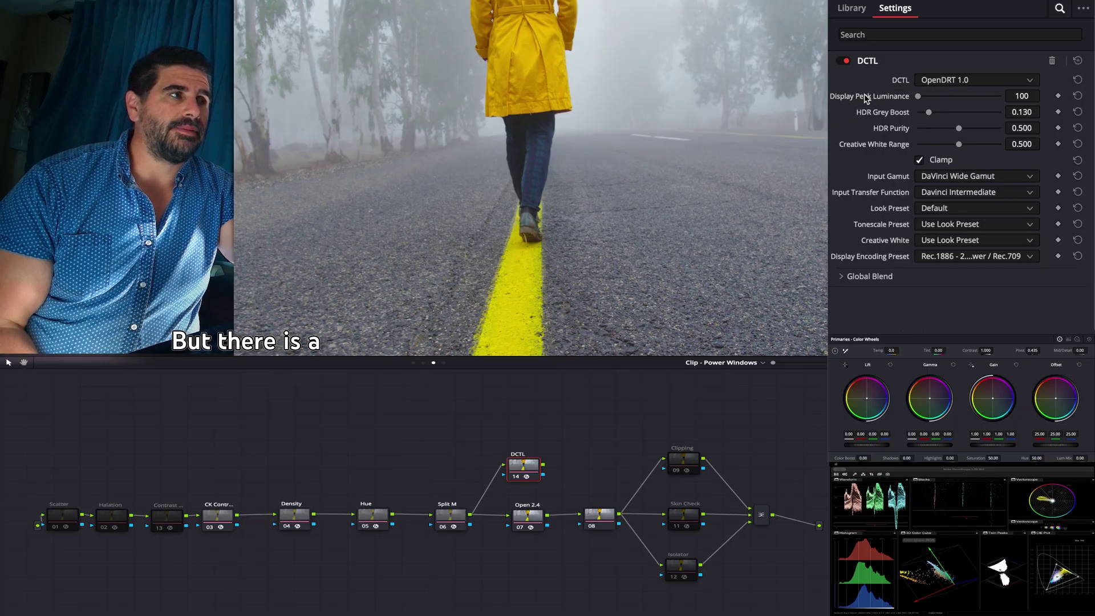
pyautogui.click(945, 86)
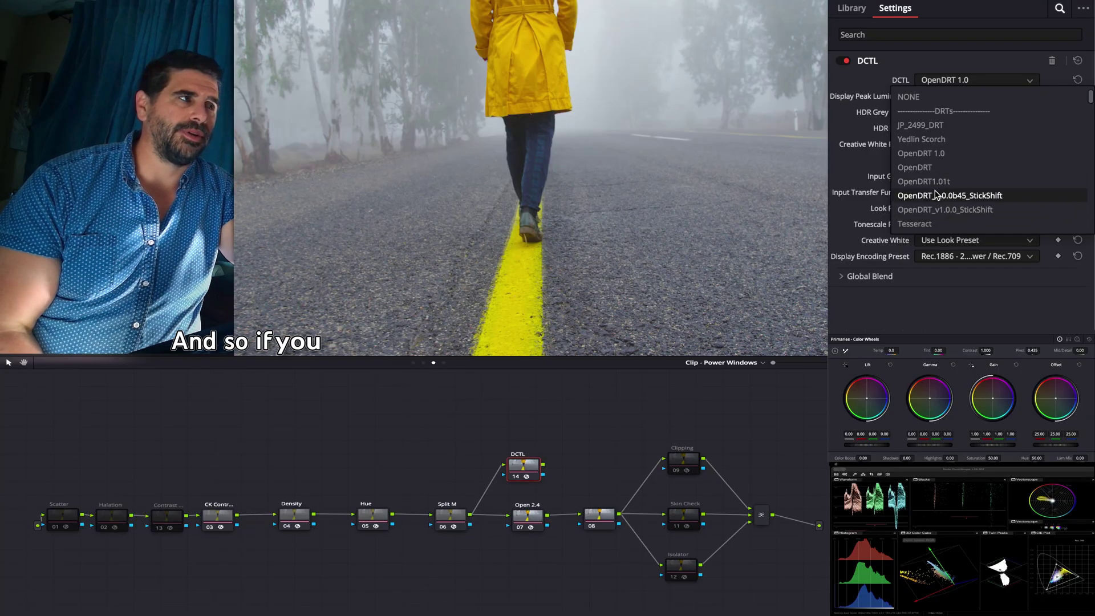
# - Load OpenDRT_v1.0.0_StickShift as the DCTL transform and browse its first parameters
pyautogui.click(970, 210)
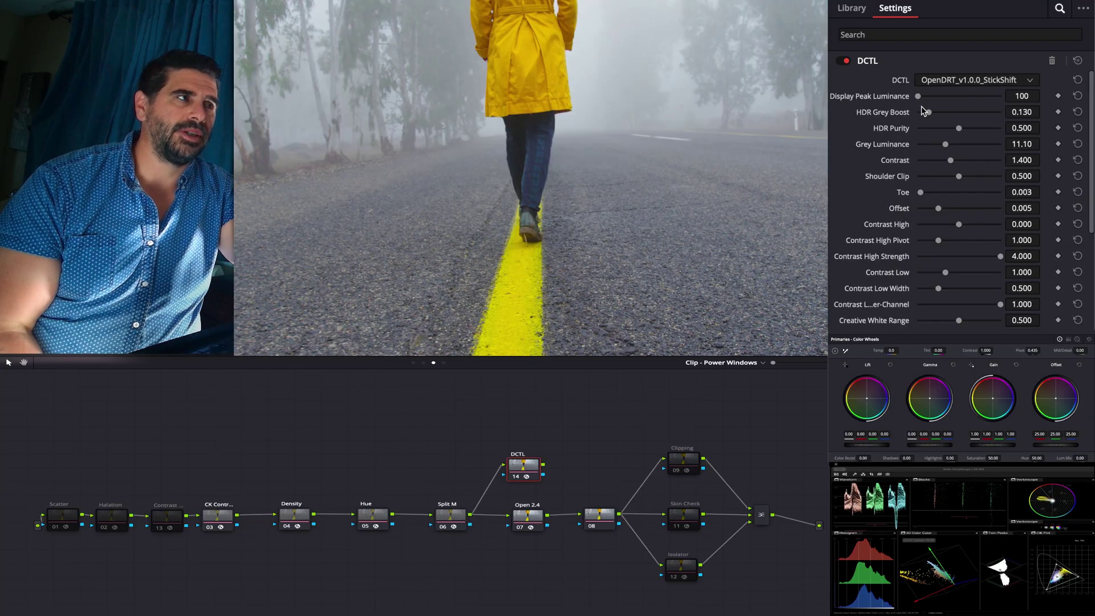
pyautogui.scroll(-3, 918, 140)
pyautogui.scroll(-10, 918, 140)
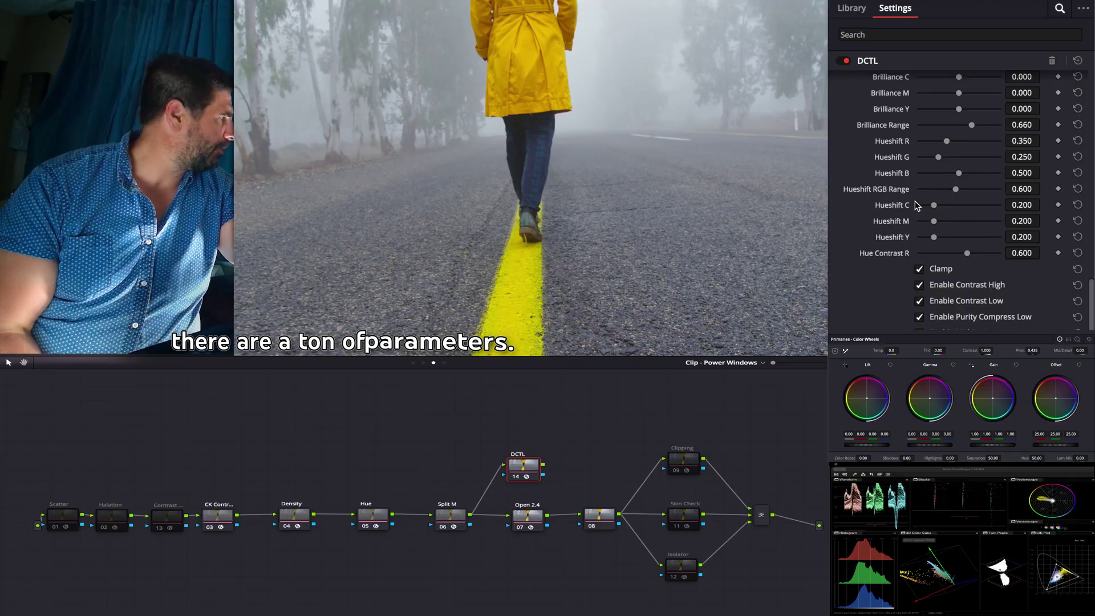
pyautogui.scroll(8, 915, 212)
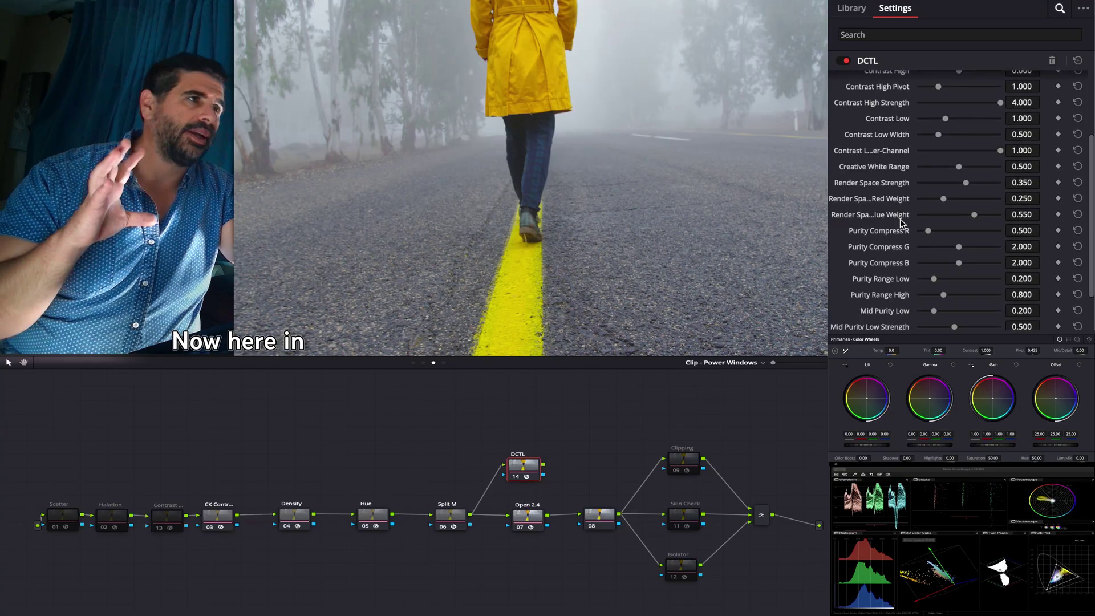
pyautogui.scroll(5, 901, 217)
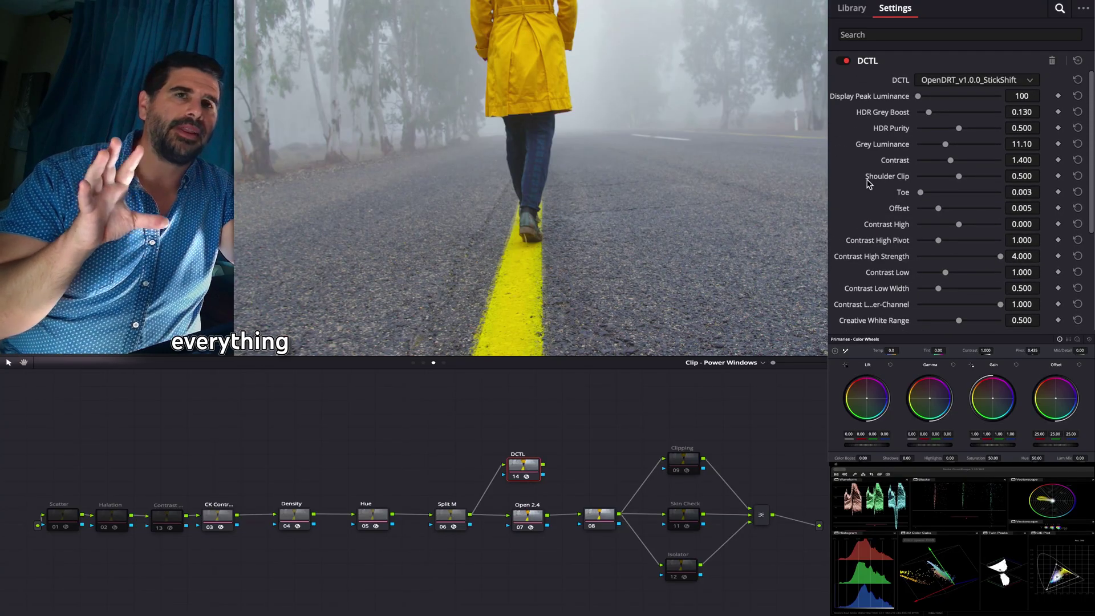
pyautogui.scroll(-2, 878, 148)
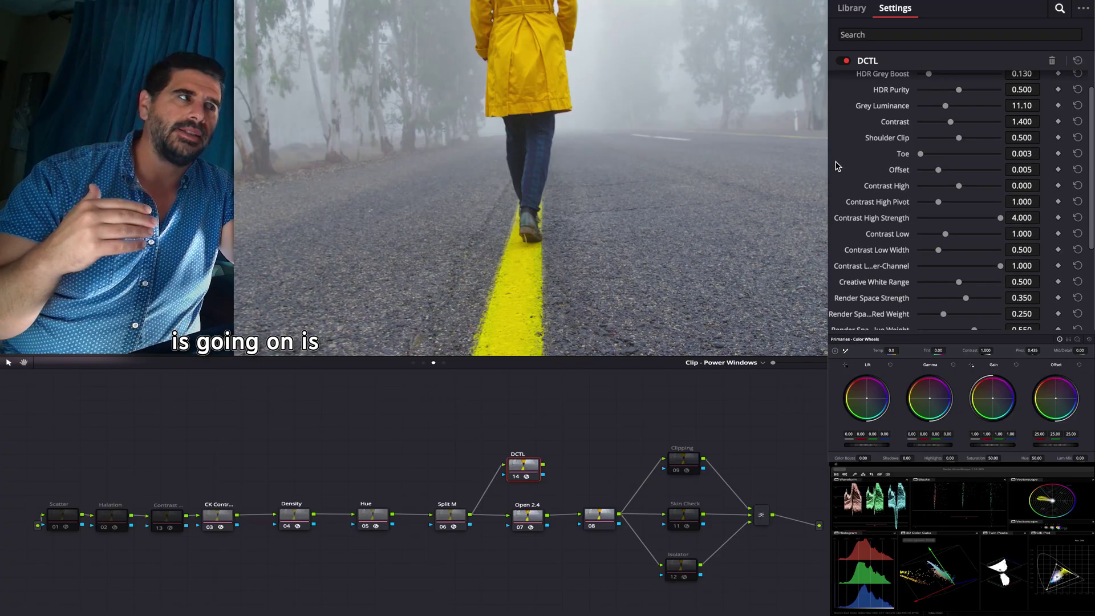
pyautogui.scroll(2, 912, 114)
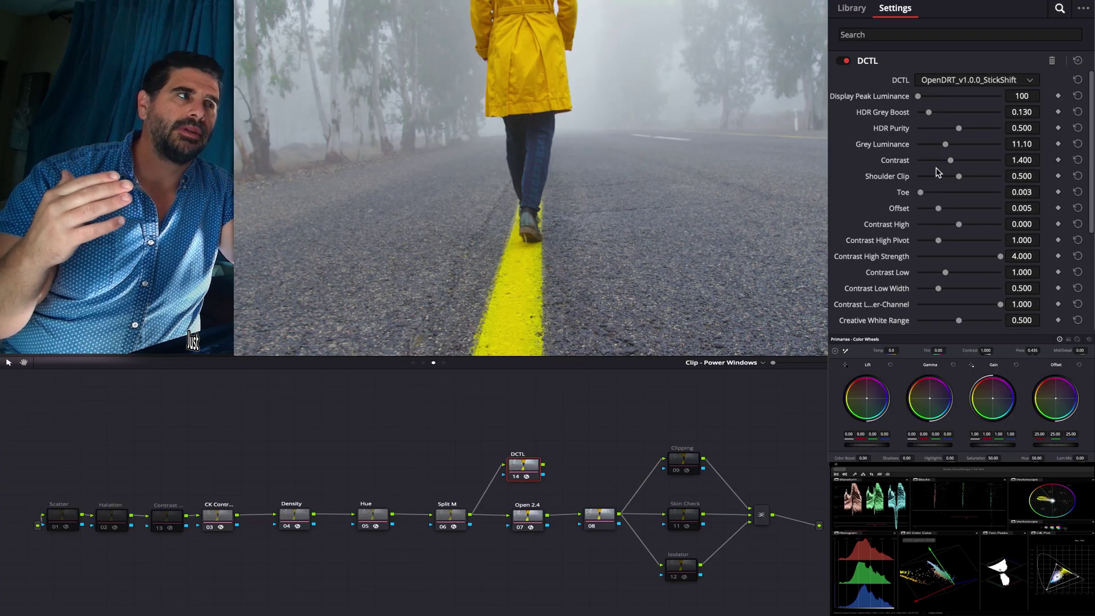
# - Scroll down through the remaining StickShift parameters and back to the top
pyautogui.scroll(-3, 938, 171)
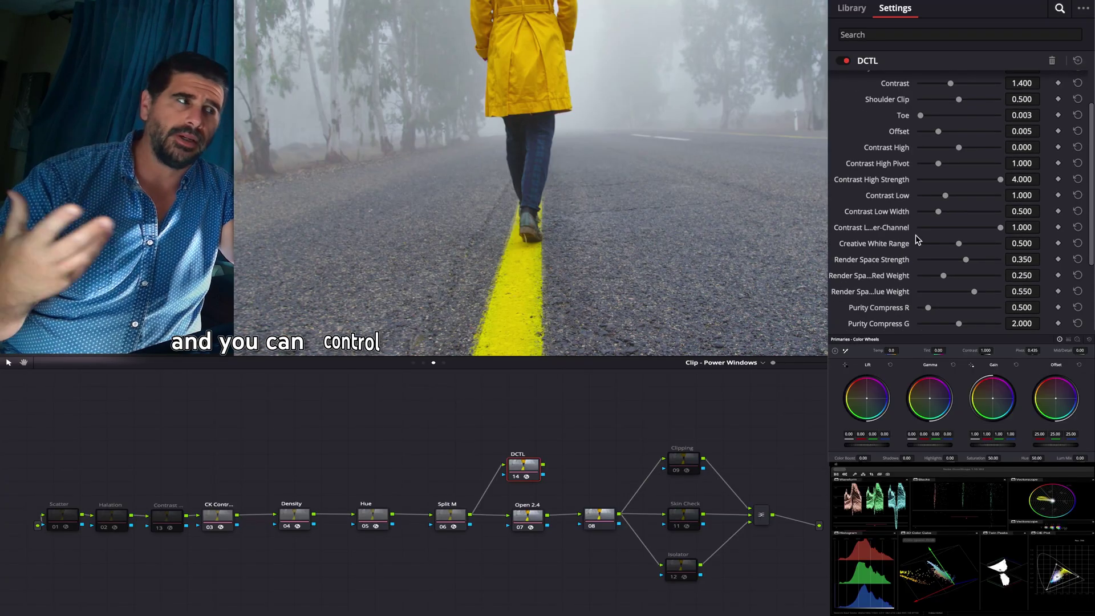
pyautogui.scroll(-15, 928, 234)
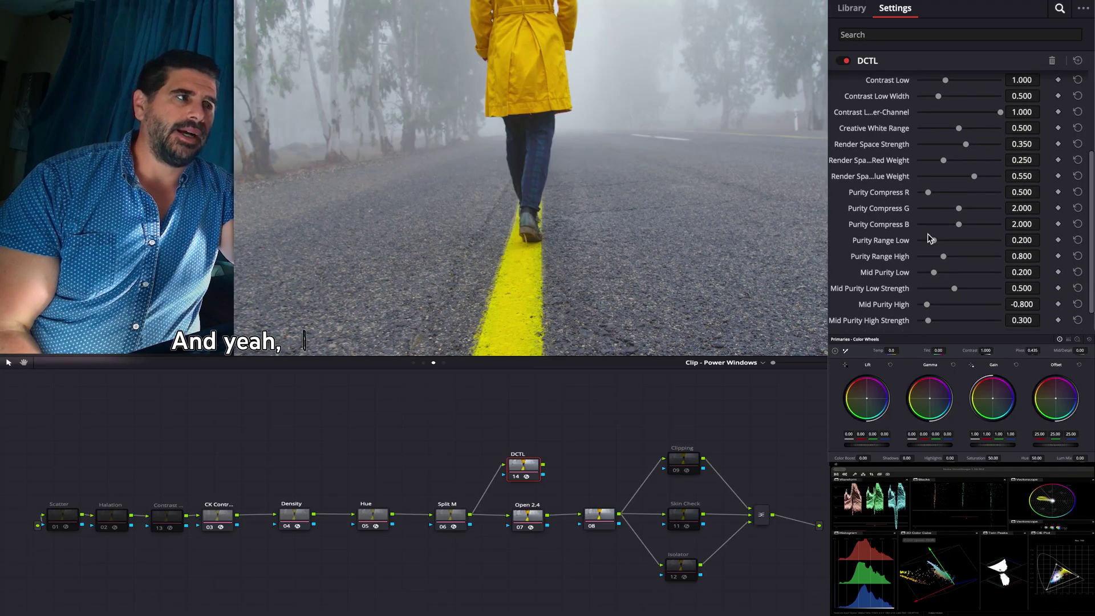
pyautogui.scroll(-3, 925, 237)
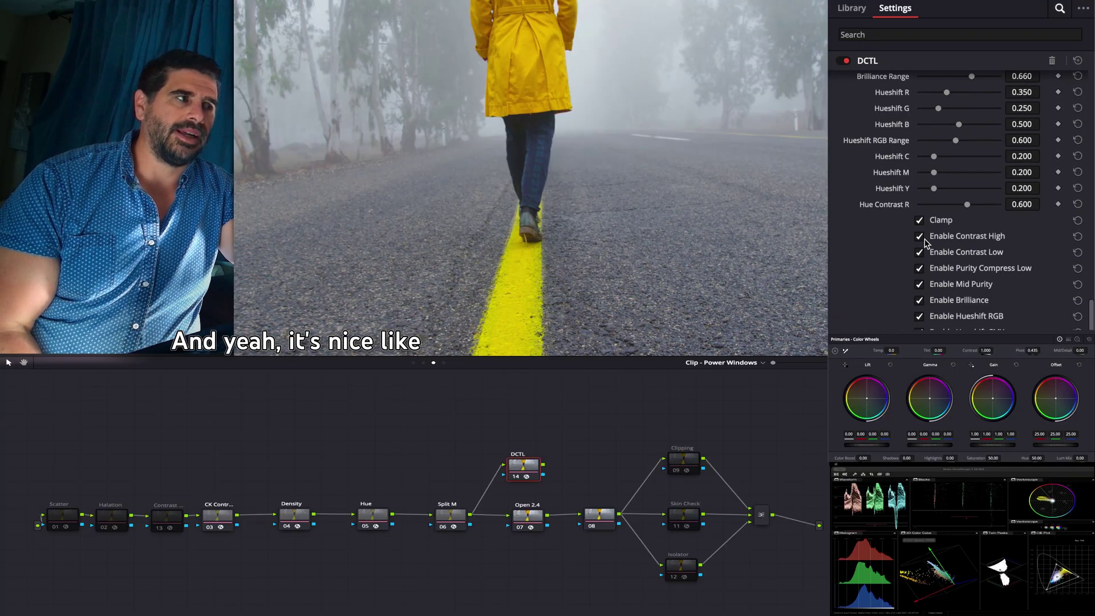
pyautogui.scroll(6, 927, 244)
pyautogui.scroll(5, 924, 228)
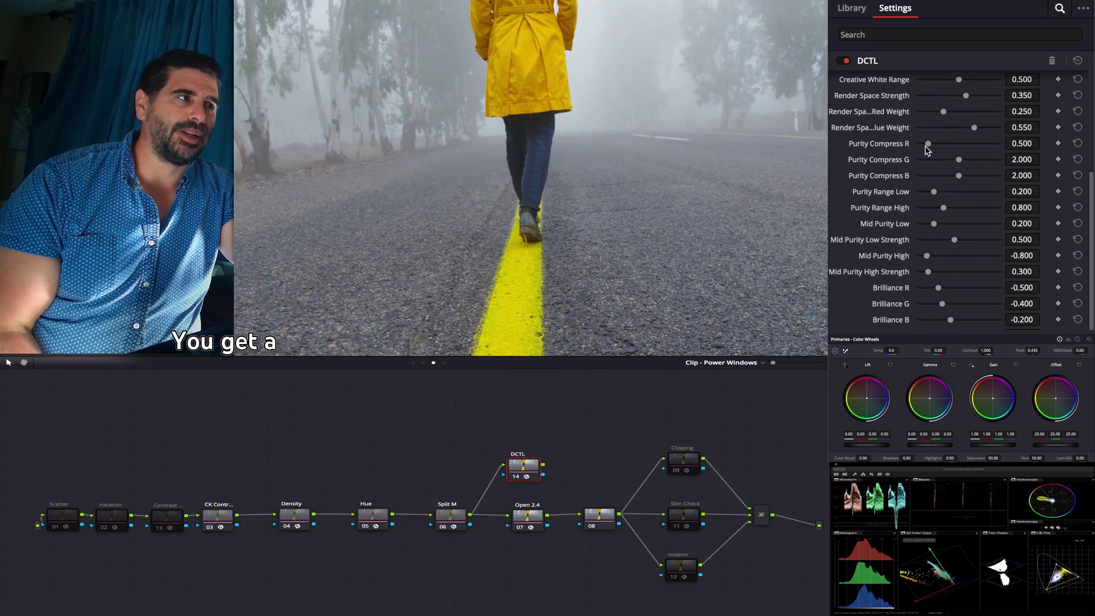
pyautogui.scroll(3, 915, 182)
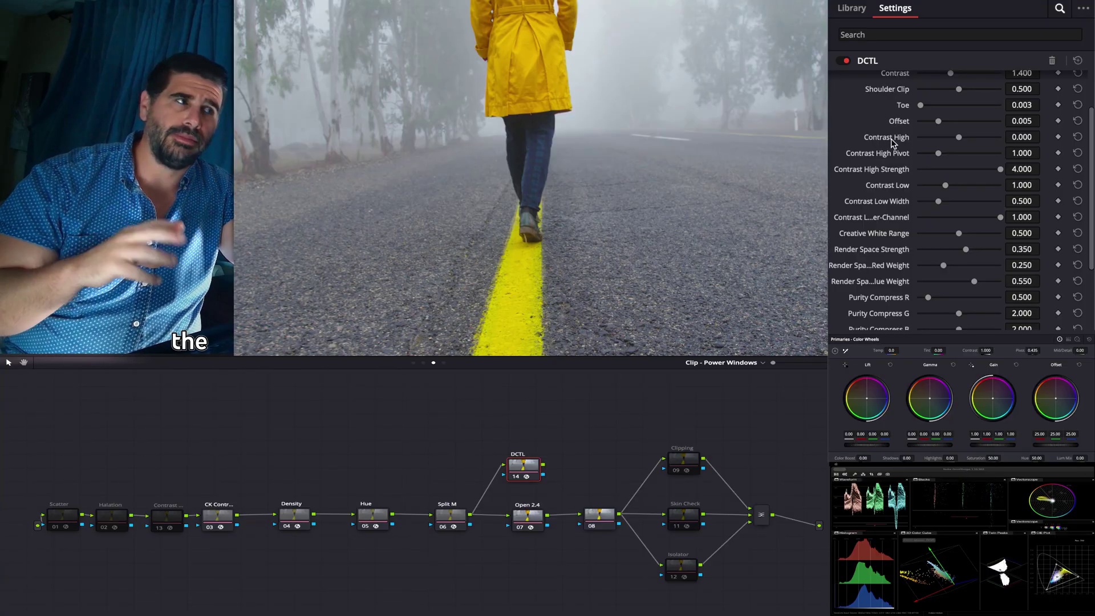
pyautogui.scroll(3, 893, 143)
# - Switch the DCTL transform back to OpenDRT 1.0
pyautogui.click(940, 82)
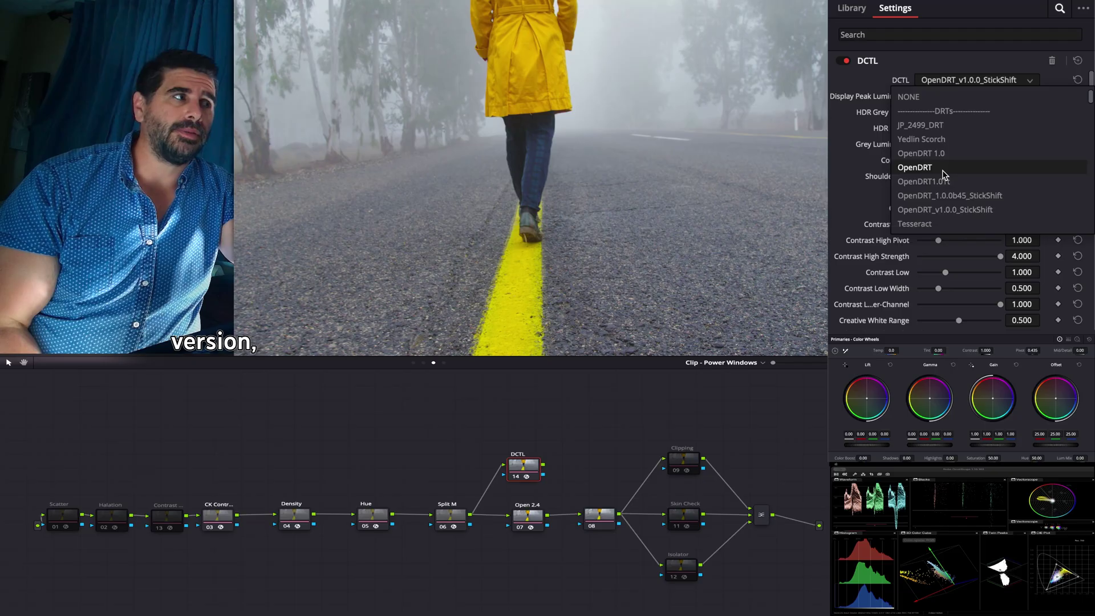
pyautogui.click(942, 171)
pyautogui.click(947, 80)
pyautogui.click(946, 153)
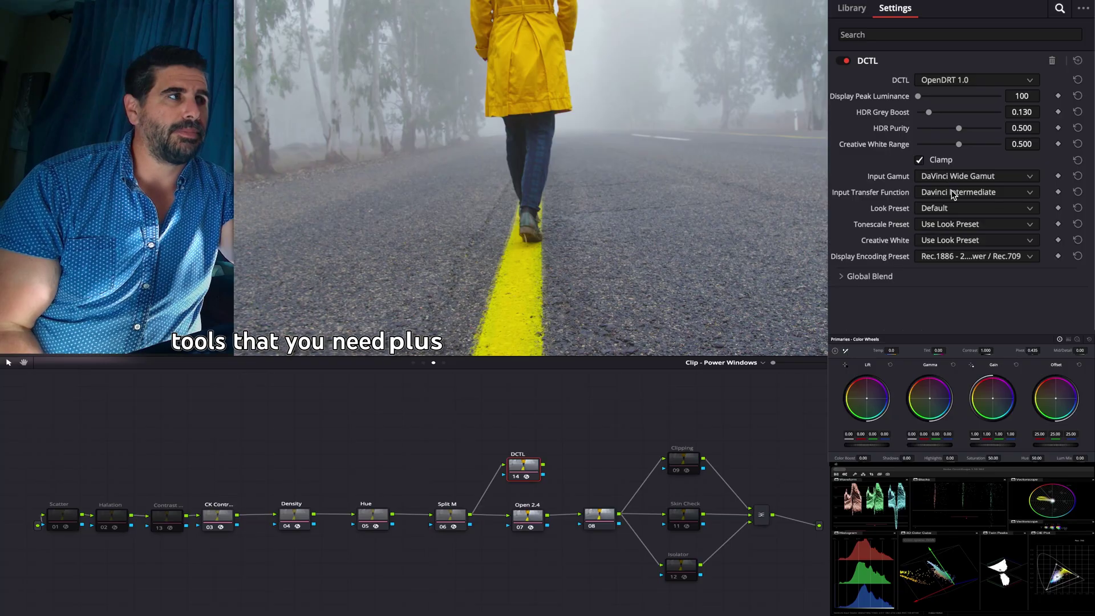
# - Set the DCTL look preset to Colorful, then to Umbra
pyautogui.click(953, 209)
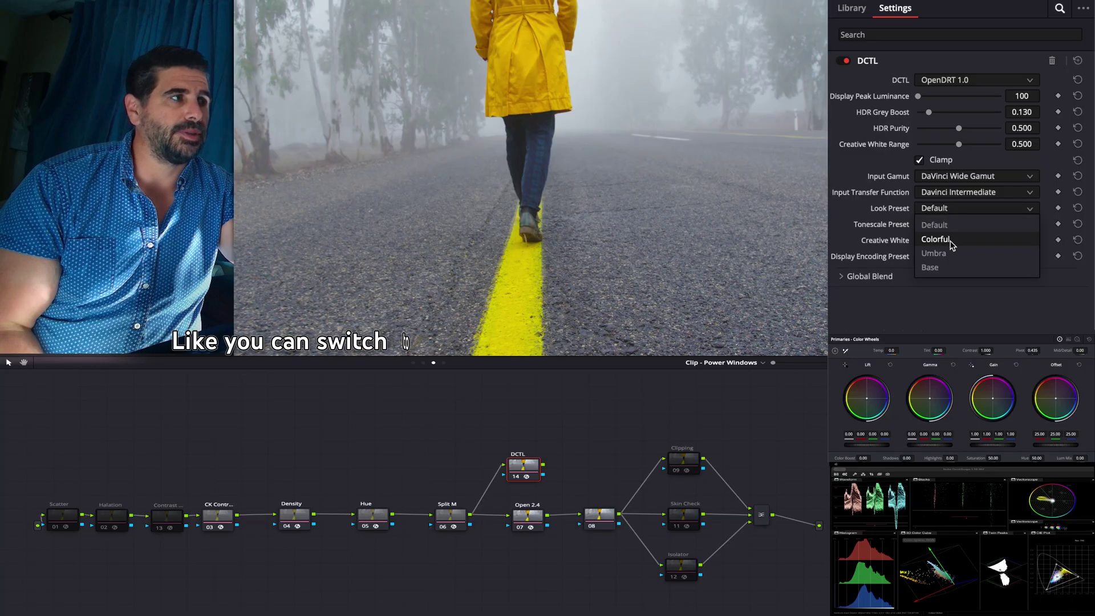
pyautogui.click(950, 239)
pyautogui.click(951, 207)
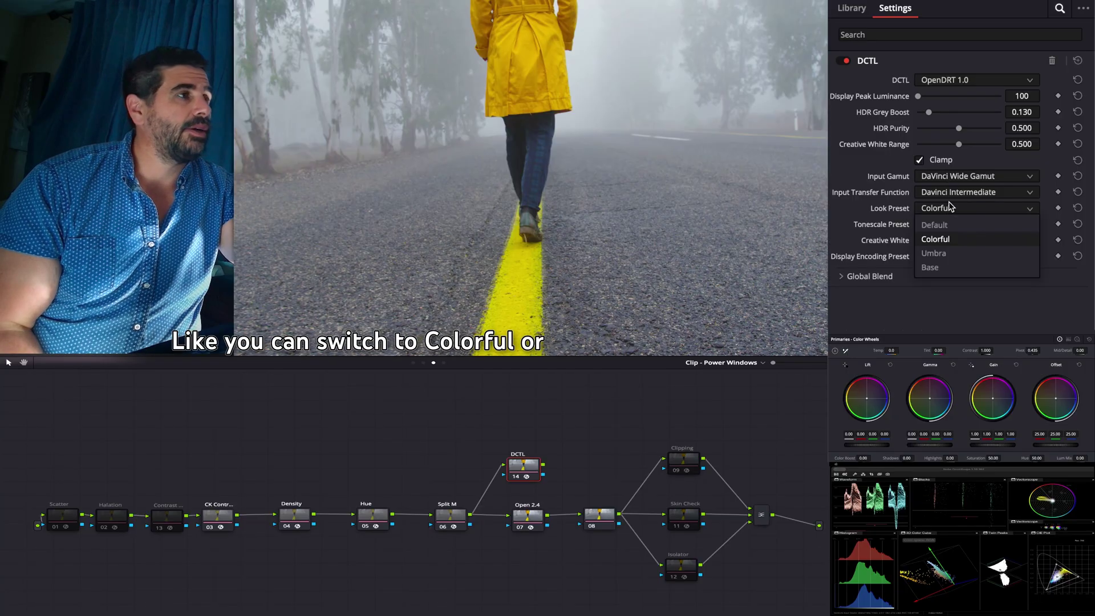
pyautogui.click(951, 253)
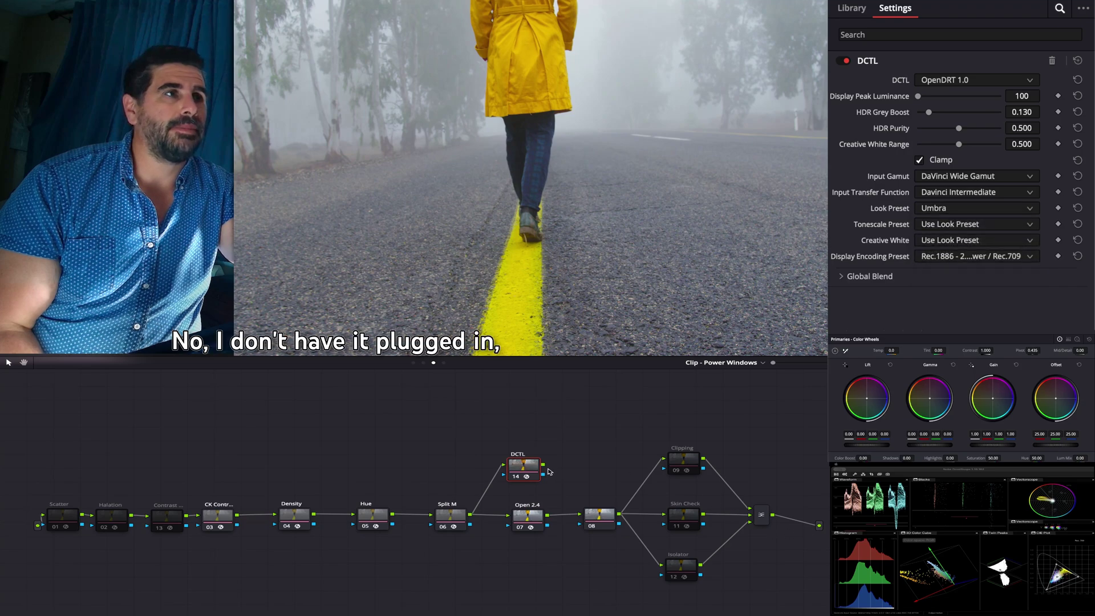
# - Link the DCTL node's output into node 08 and return the look preset to Colorful
pyautogui.moveTo(544, 465); pyautogui.dragTo(580, 515)
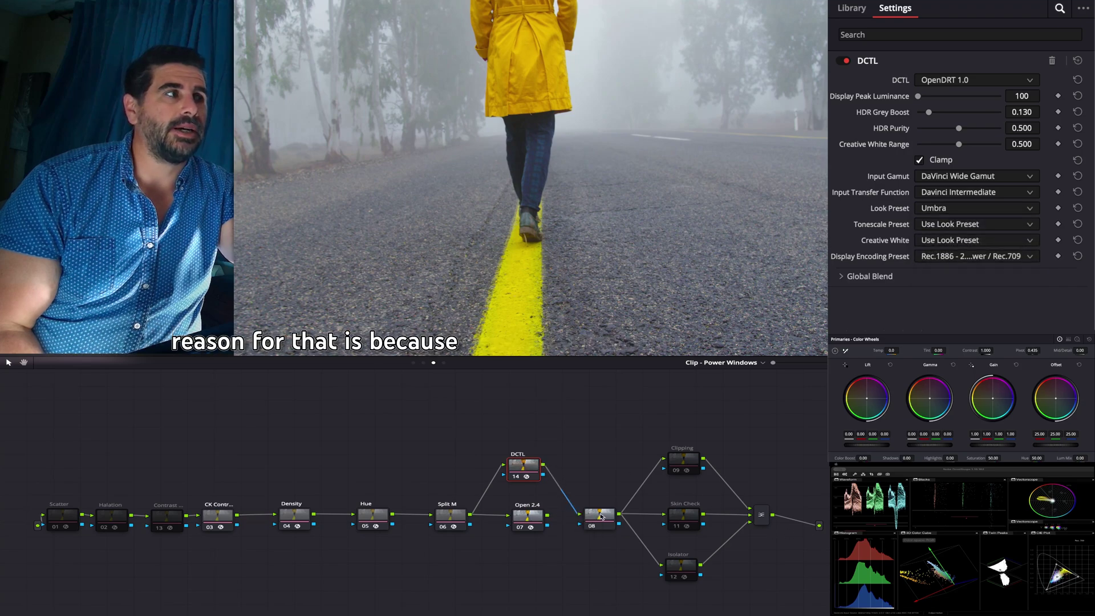
pyautogui.click(966, 207)
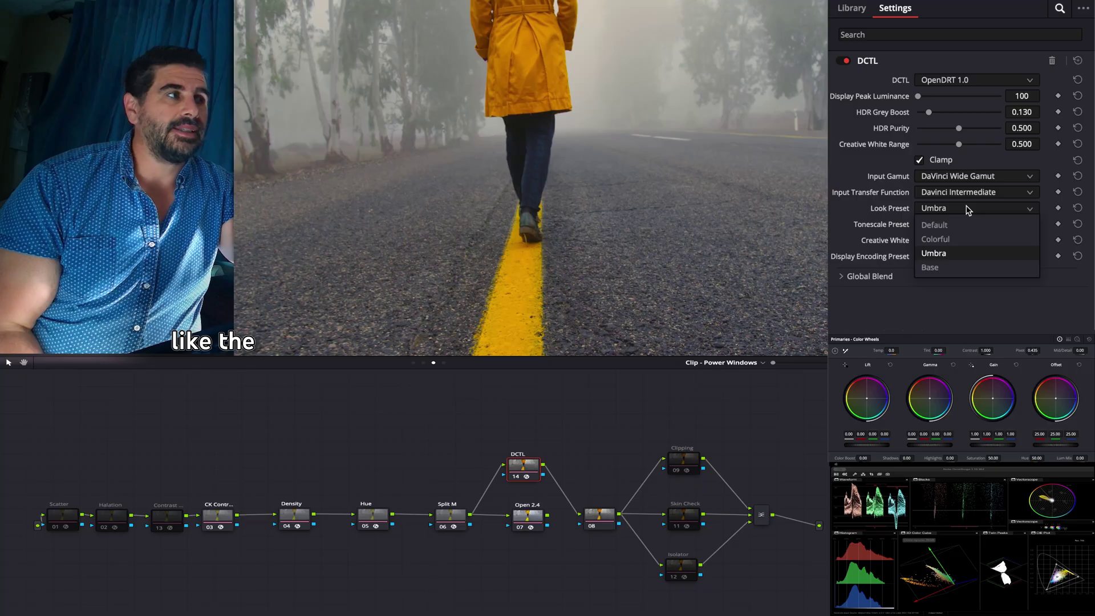
pyautogui.click(972, 239)
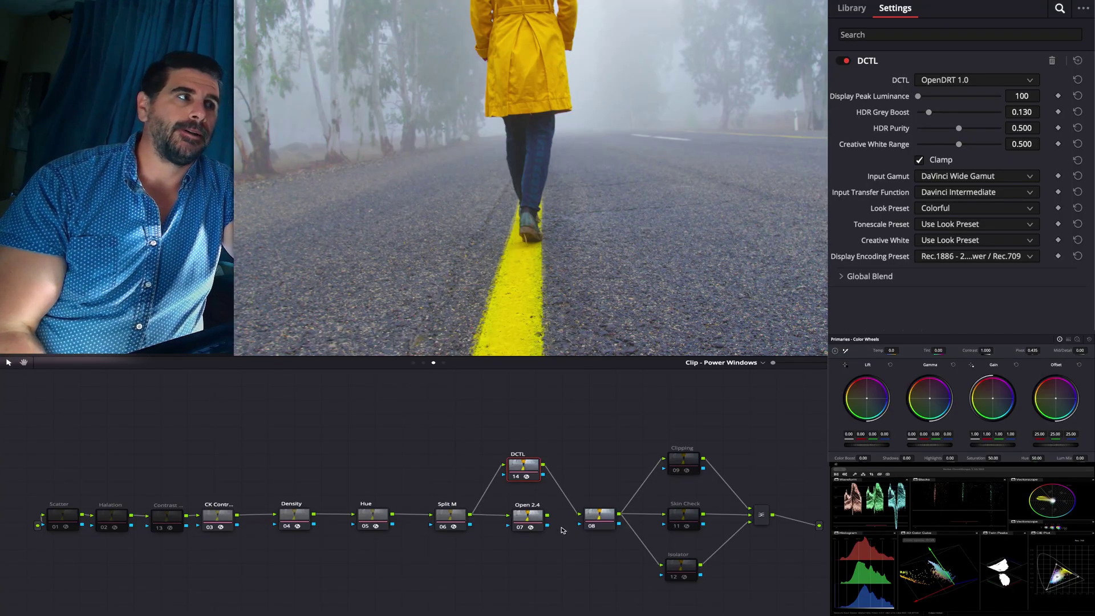
# - Reset the DCTL settings to defaults, link nodes 14 and 07 into node 08, and select the DCTL node
pyautogui.click(1078, 61)
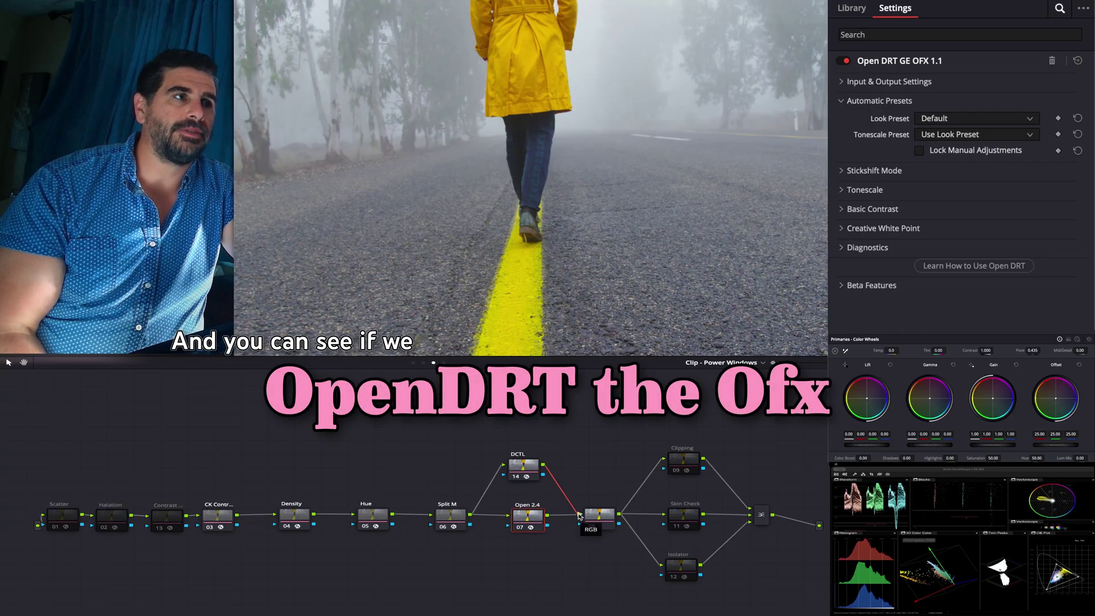
pyautogui.moveTo(545, 465); pyautogui.dragTo(579, 515)
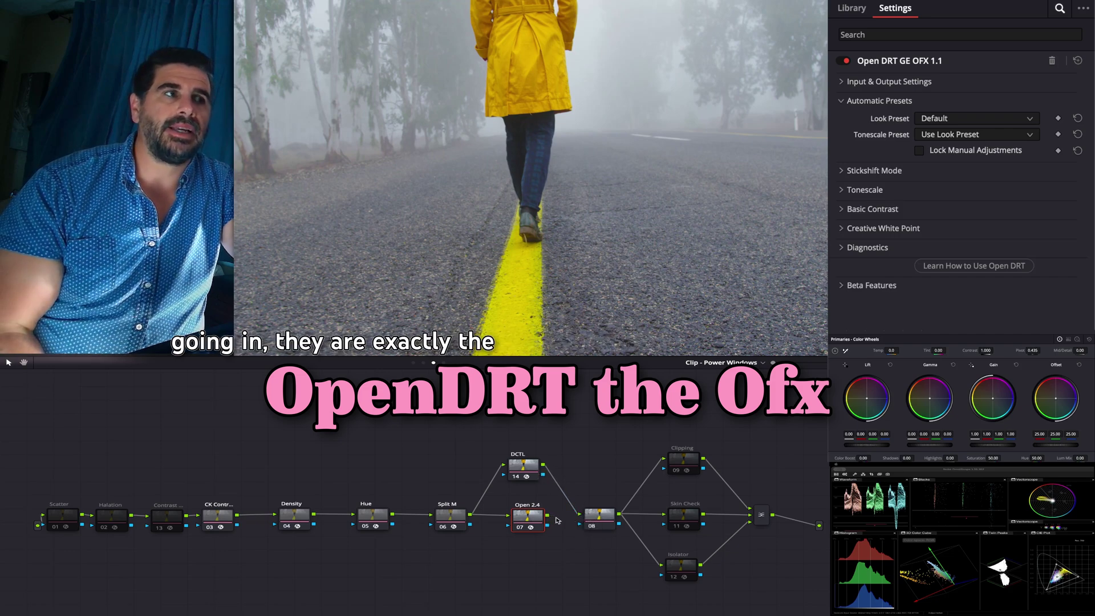
pyautogui.moveTo(550, 519); pyautogui.dragTo(591, 515)
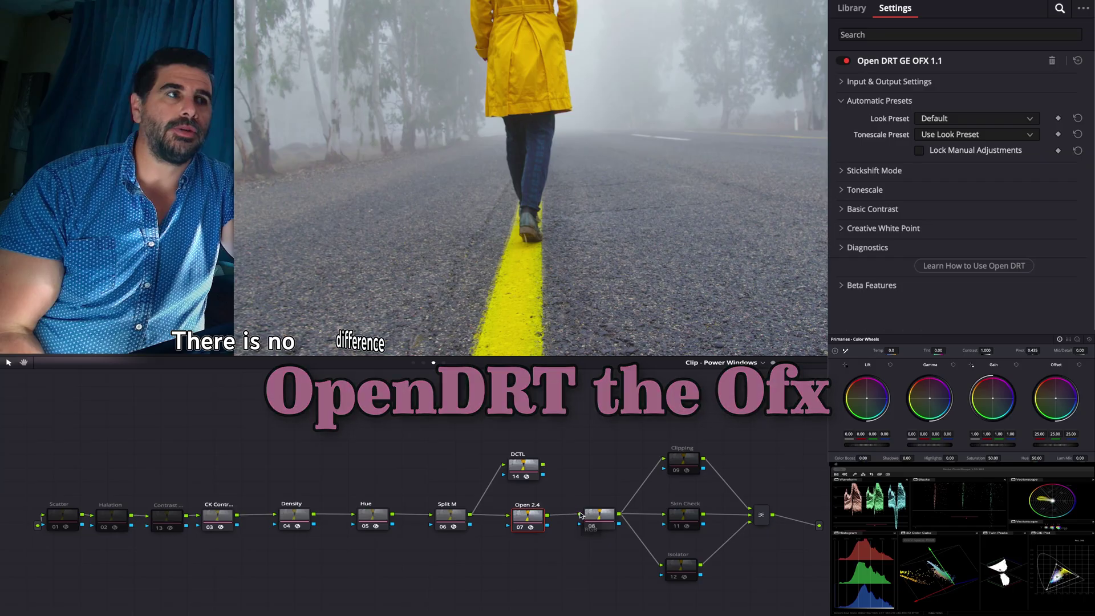
pyautogui.click(519, 472)
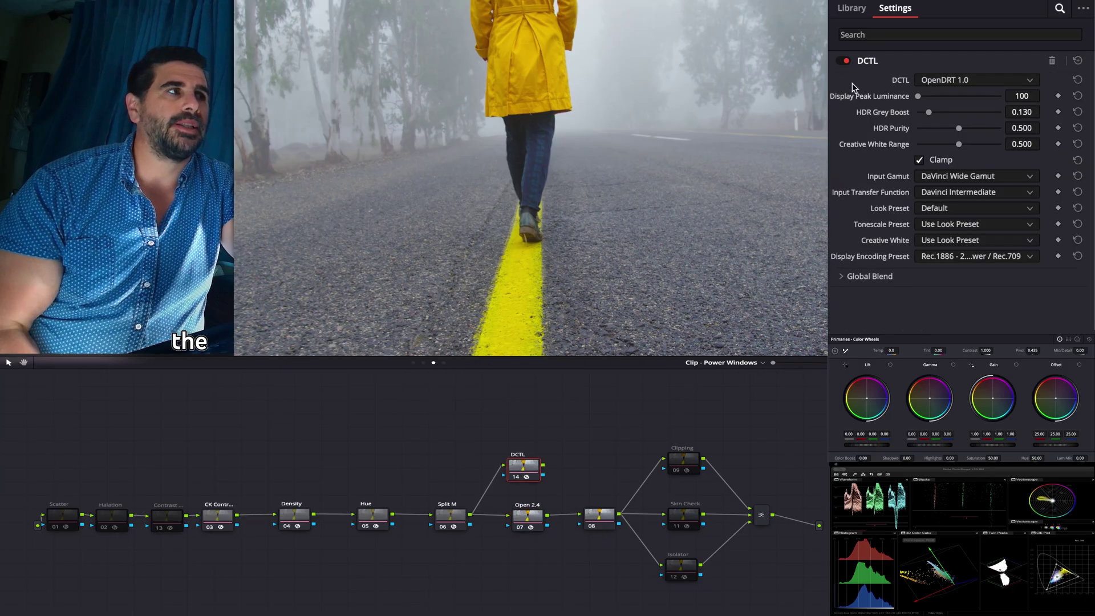
# - Select the Open 2.4 OFX node and set its Look Preset to Colorful
pyautogui.click(532, 517)
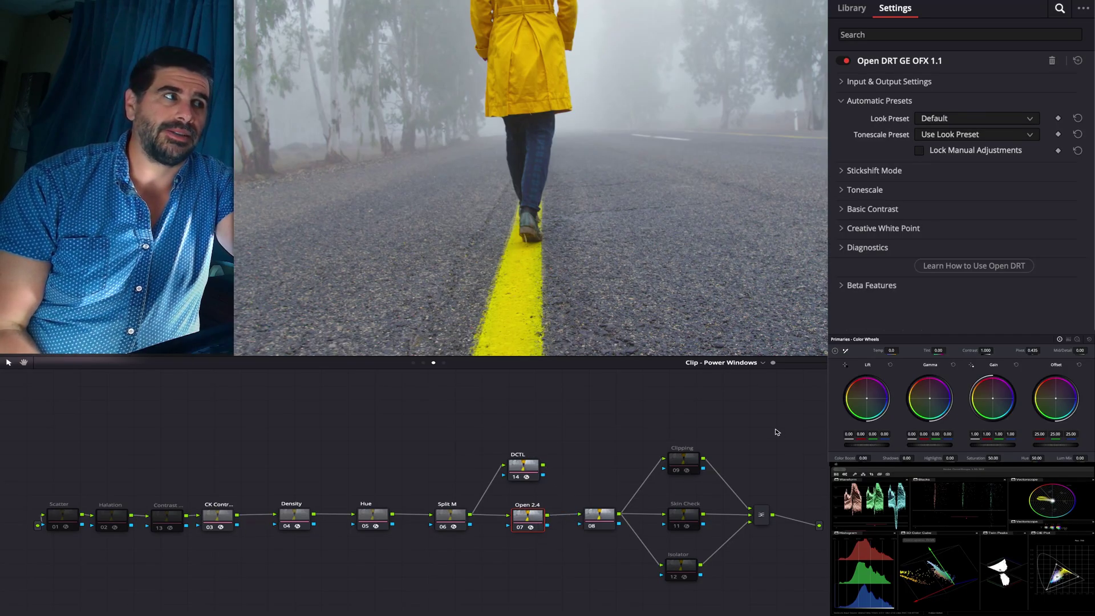
pyautogui.click(979, 127)
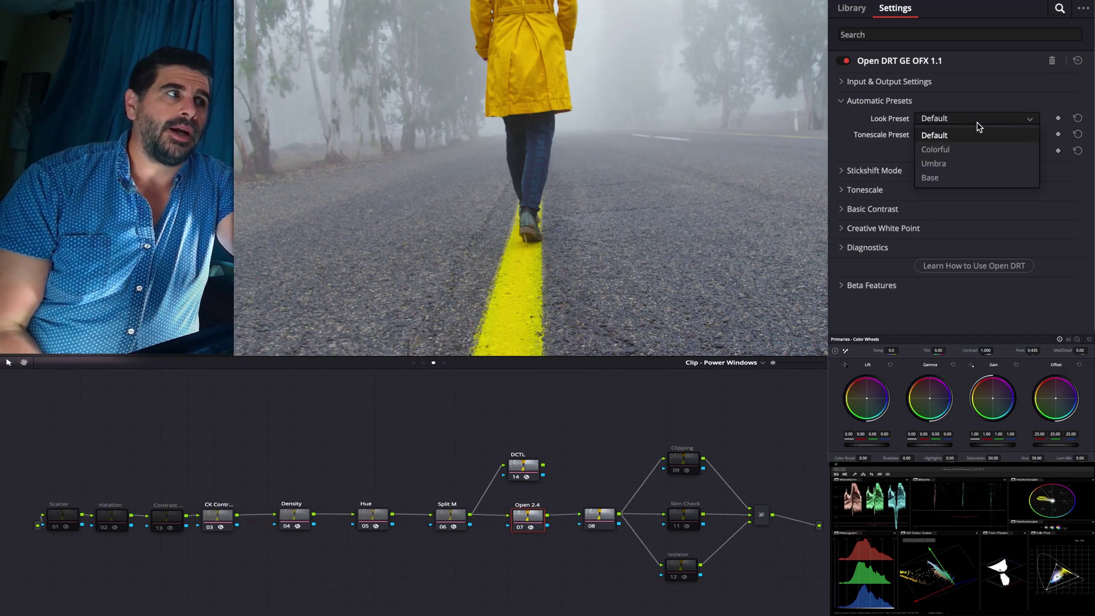
pyautogui.click(967, 150)
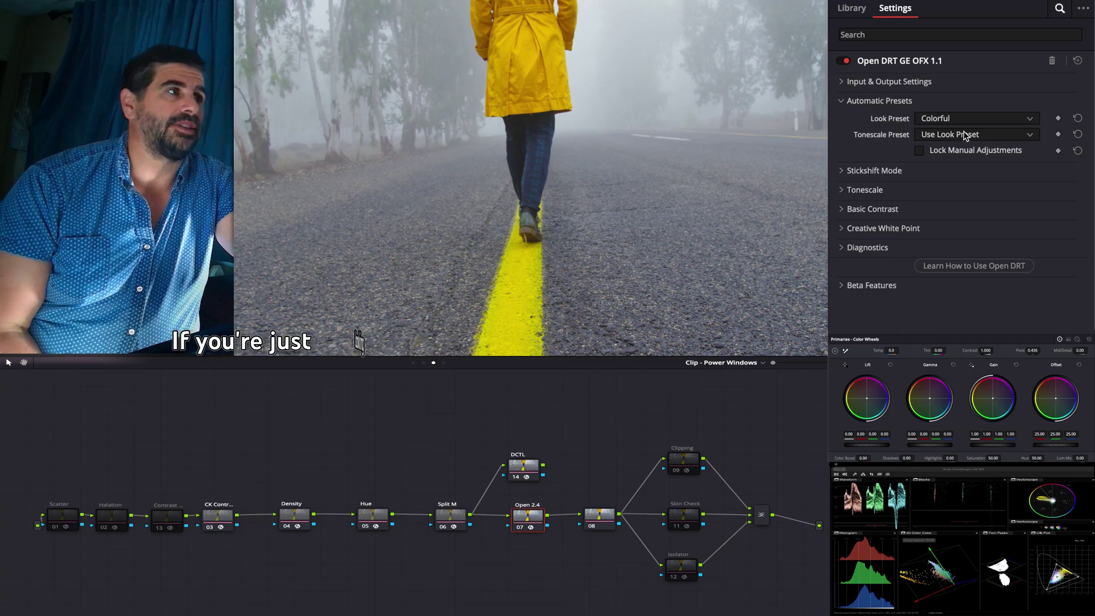
pyautogui.click(960, 124)
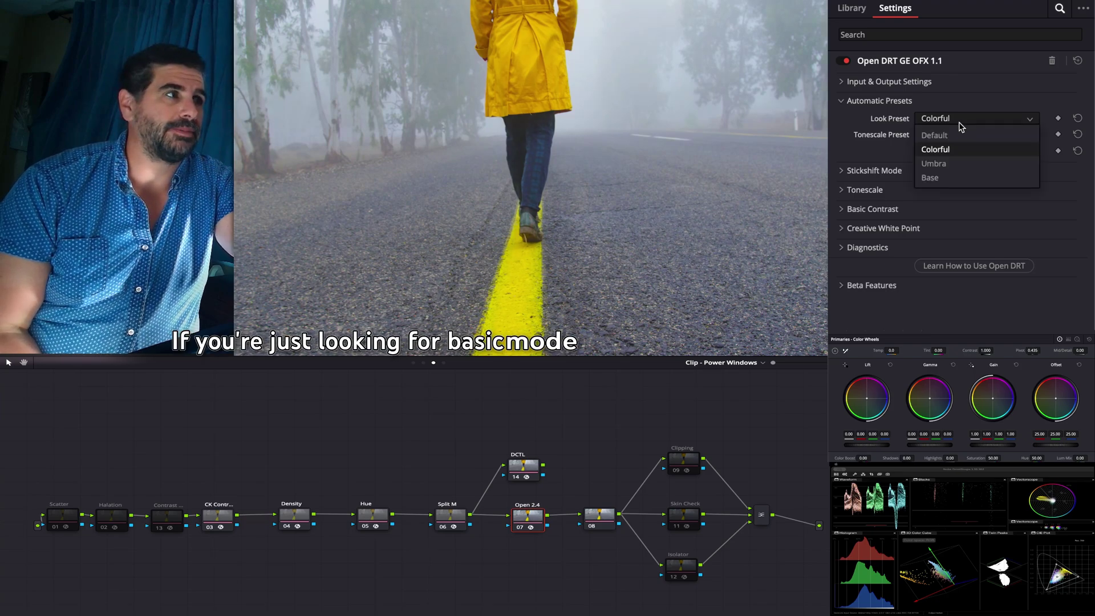
# - Set both OFX and DCTL look presets to Umbra, link DCTL into node 08, reselect node 07
pyautogui.click(960, 162)
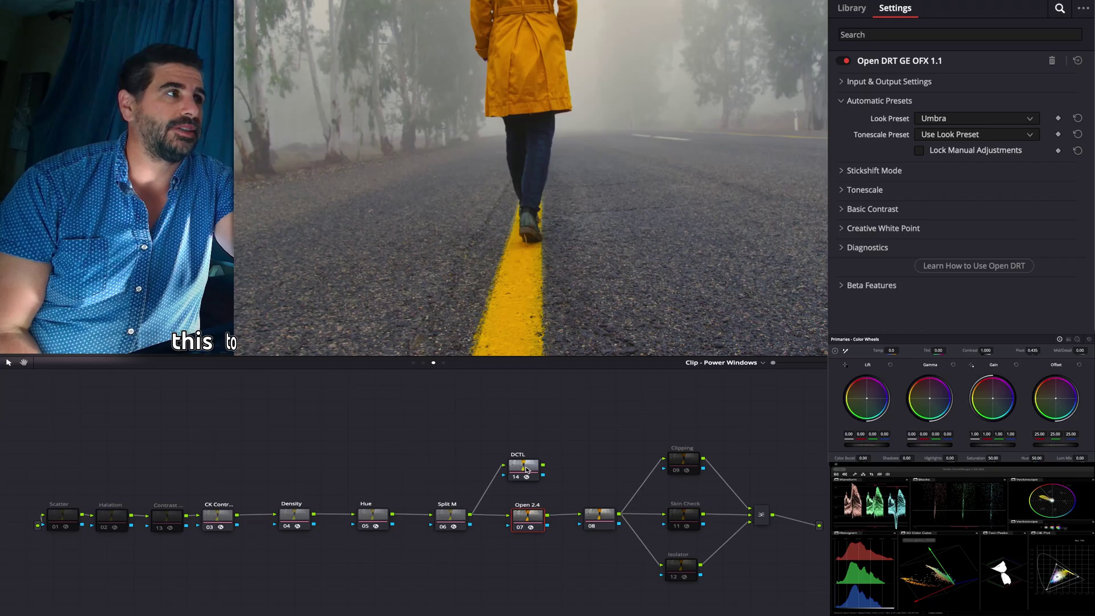
pyautogui.click(526, 470)
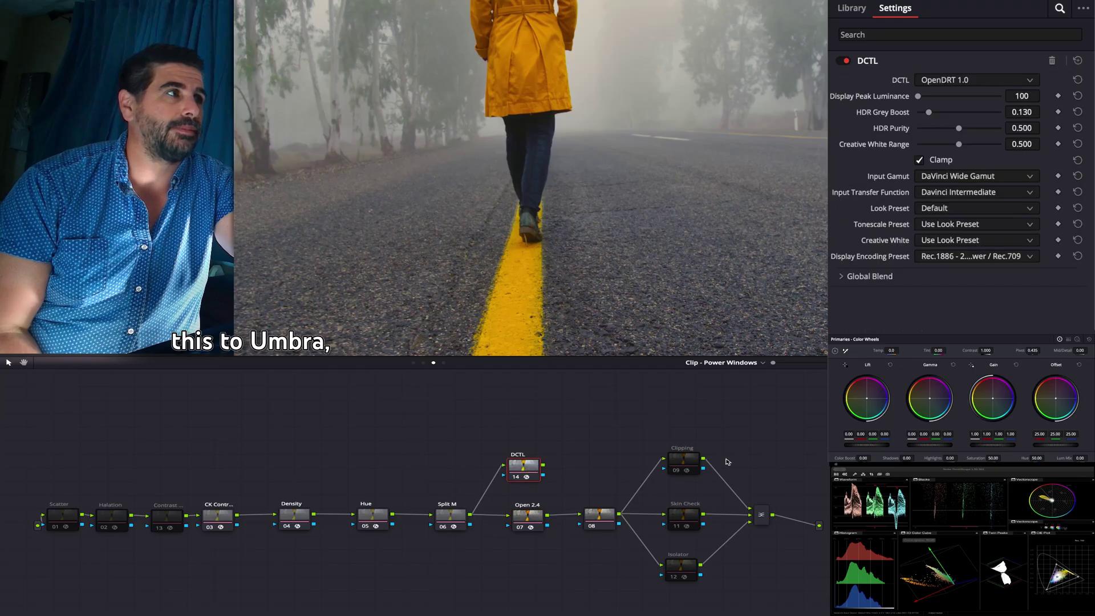
pyautogui.click(967, 208)
pyautogui.click(950, 255)
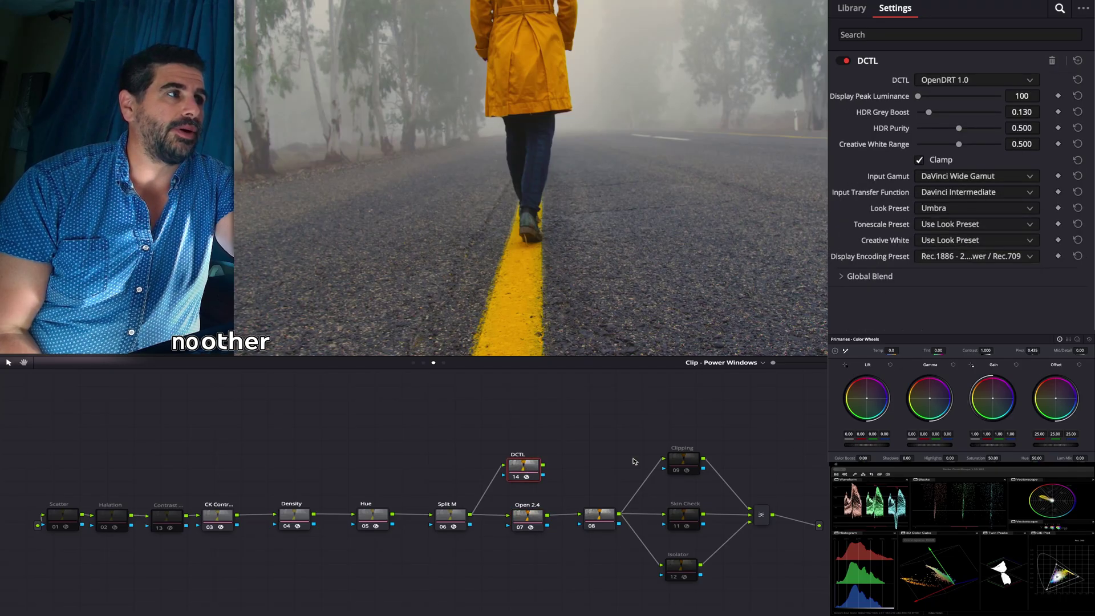
pyautogui.moveTo(564, 490); pyautogui.dragTo(578, 519)
pyautogui.click(538, 516)
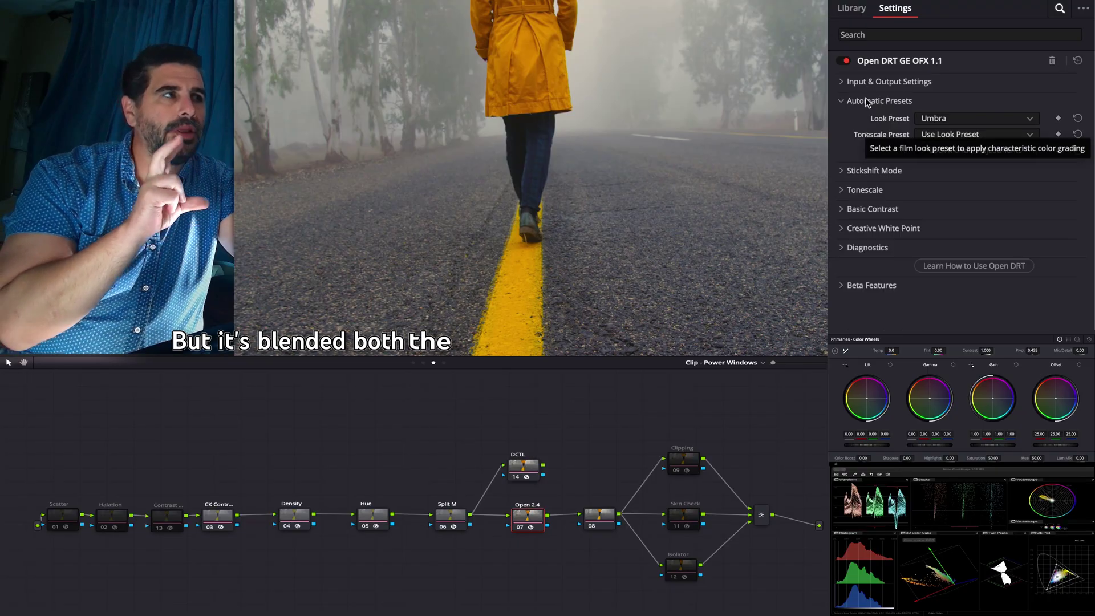
# - Expand the OFX node's Stickshift Mode and Tonescale sections, then collapse Basic Contrast and toggle Creative White Point
pyautogui.click(890, 174)
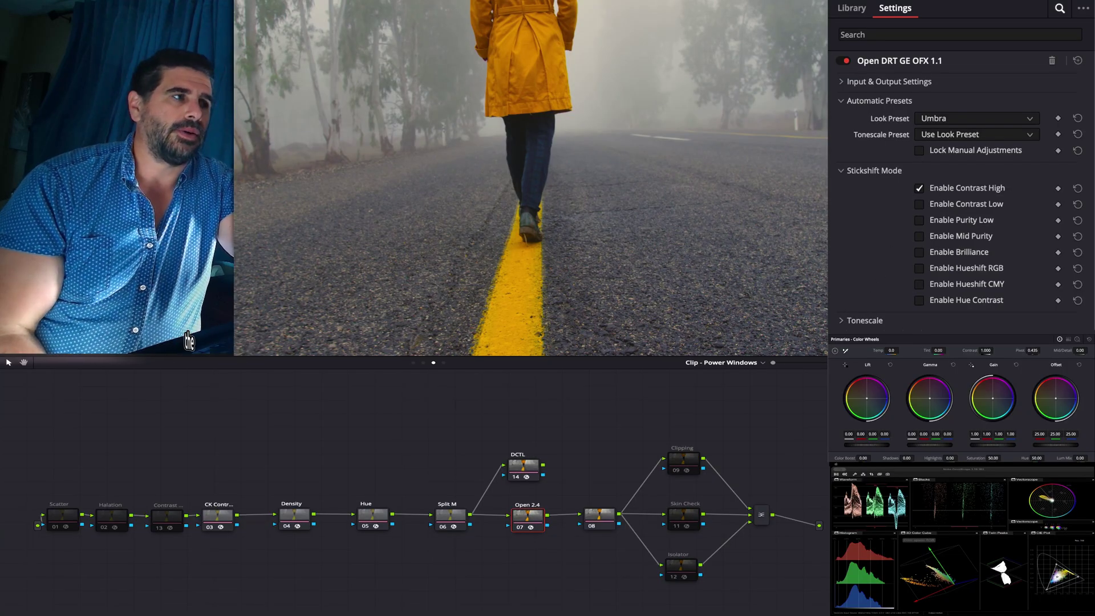
pyautogui.click(842, 322)
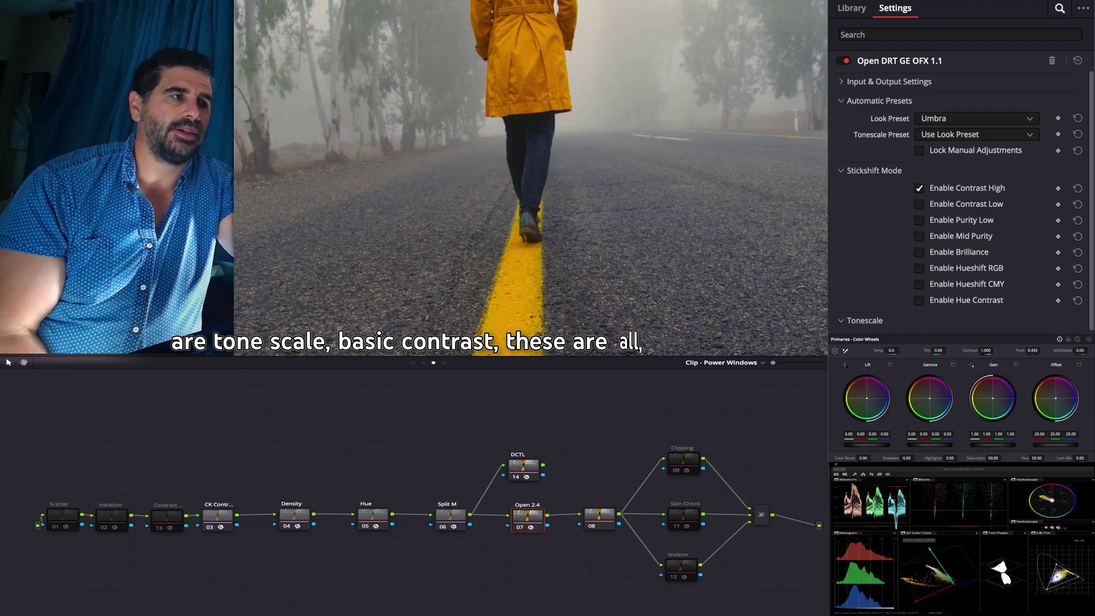
pyautogui.scroll(-3, 958, 199)
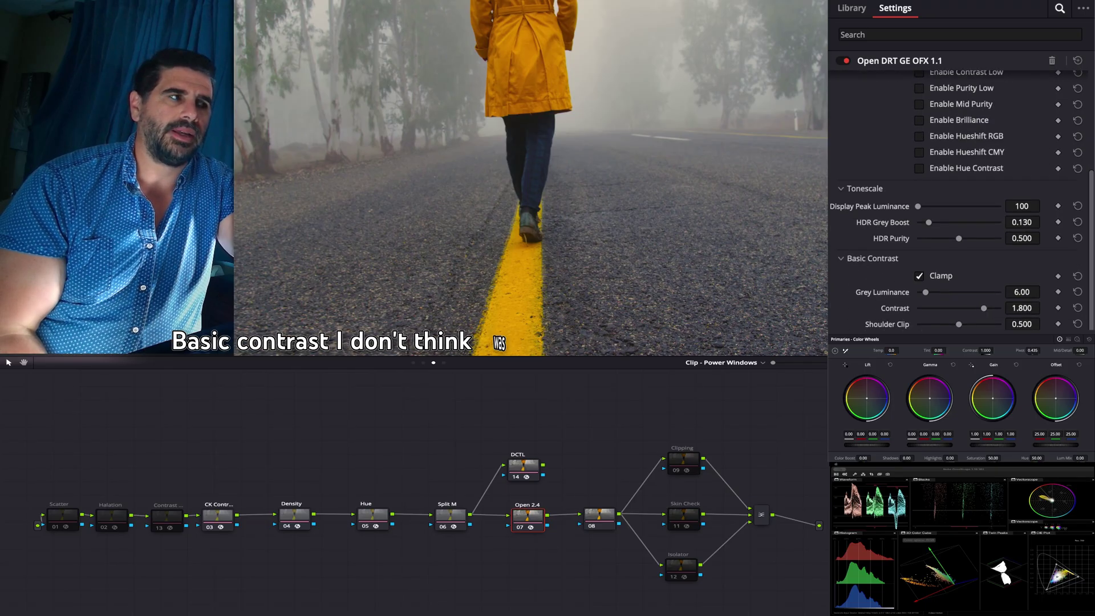
pyautogui.scroll(-2, 895, 318)
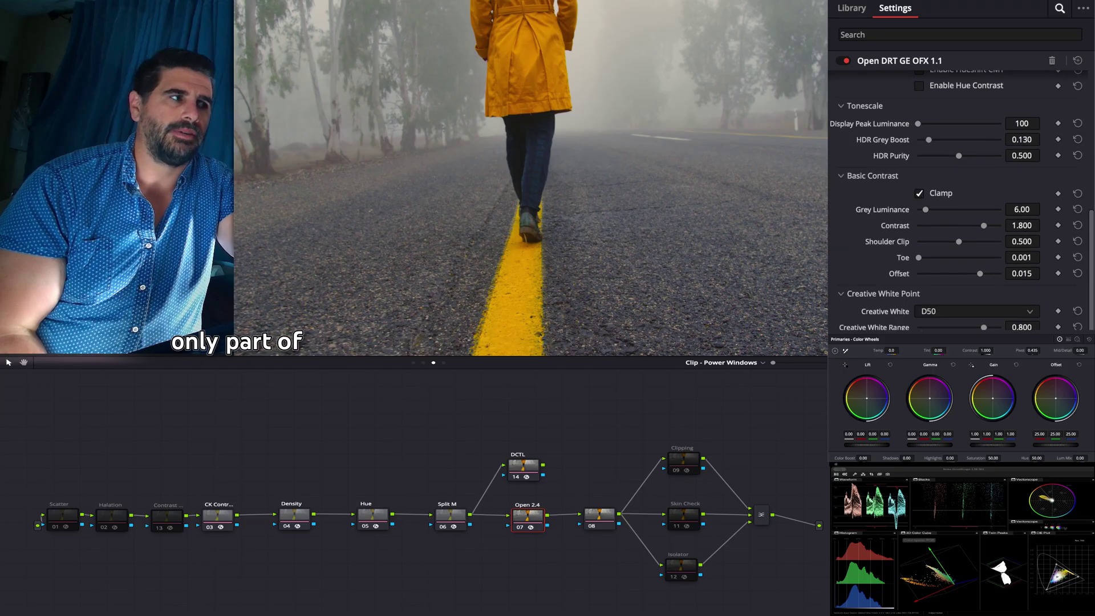
pyautogui.scroll(4, 894, 321)
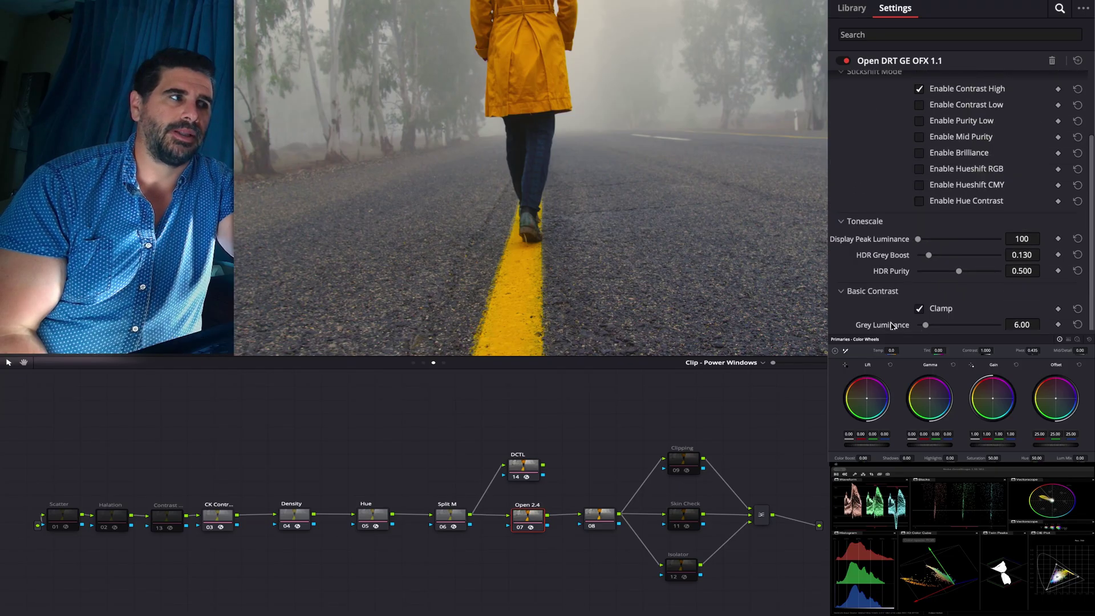
pyautogui.scroll(-3, 863, 314)
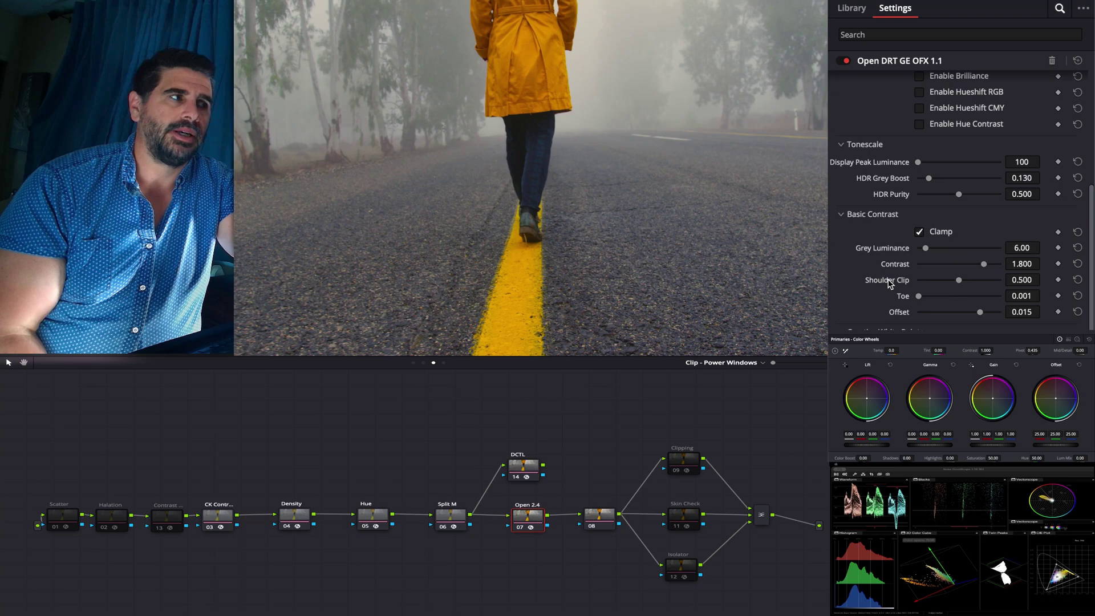
pyautogui.click(843, 215)
pyautogui.click(844, 293)
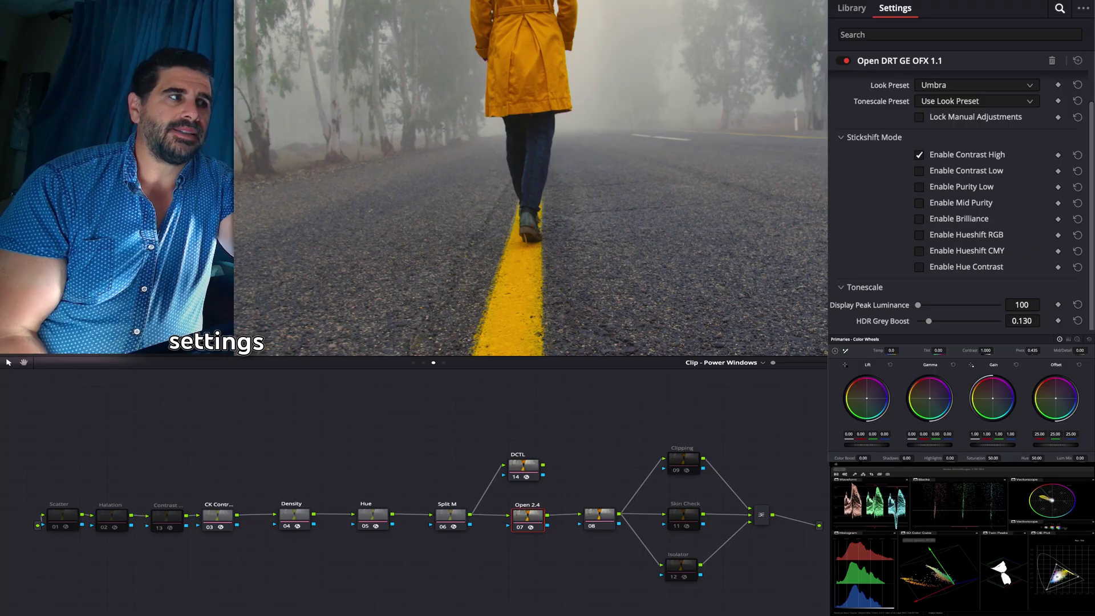
# - Try the Colorful and Umbra look presets on the OFX node, ending on Colorful
pyautogui.click(947, 118)
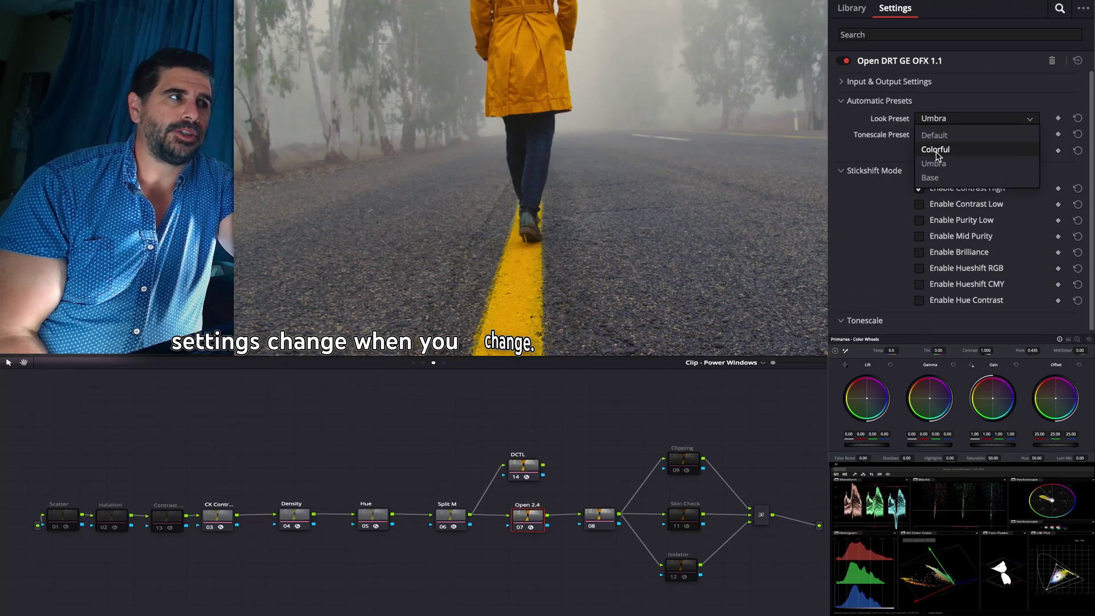
pyautogui.click(939, 149)
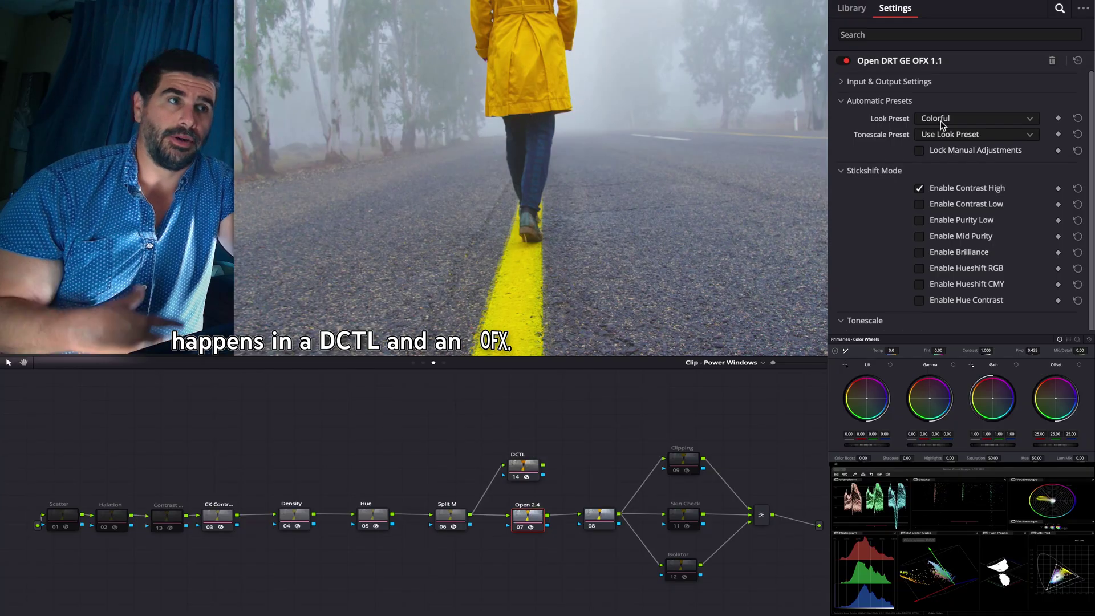
pyautogui.click(942, 121)
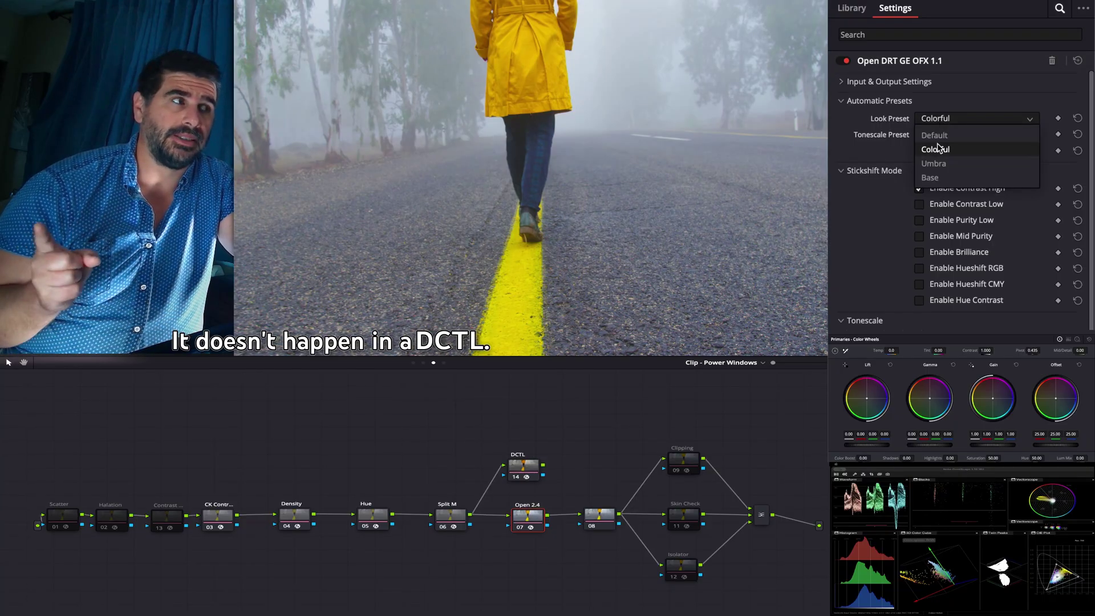
pyautogui.click(934, 164)
pyautogui.scroll(-4, 936, 166)
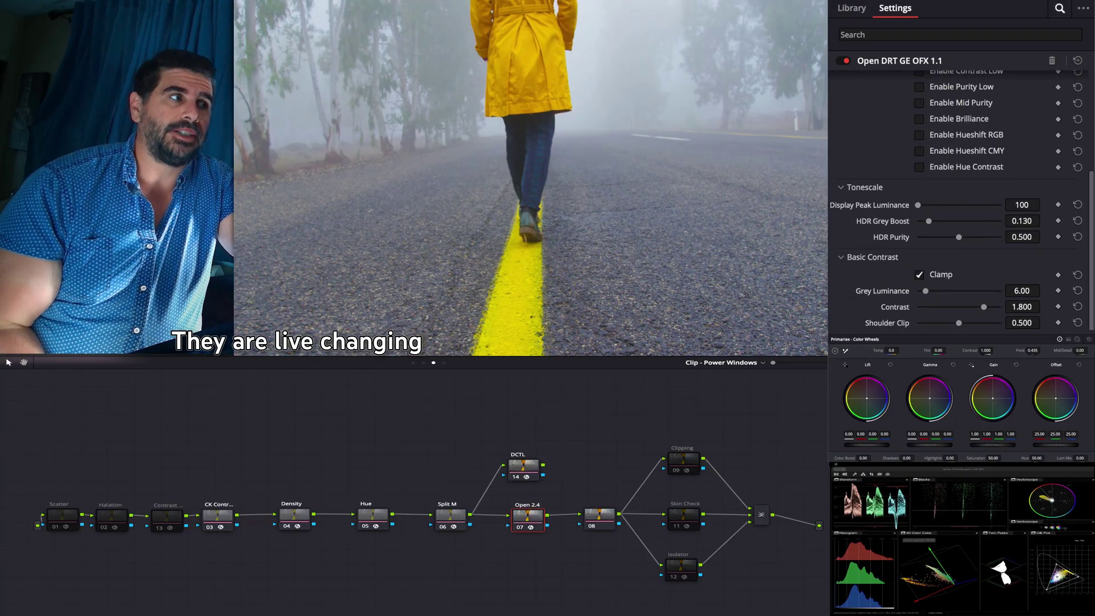
pyautogui.scroll(4, 920, 303)
pyautogui.click(964, 102)
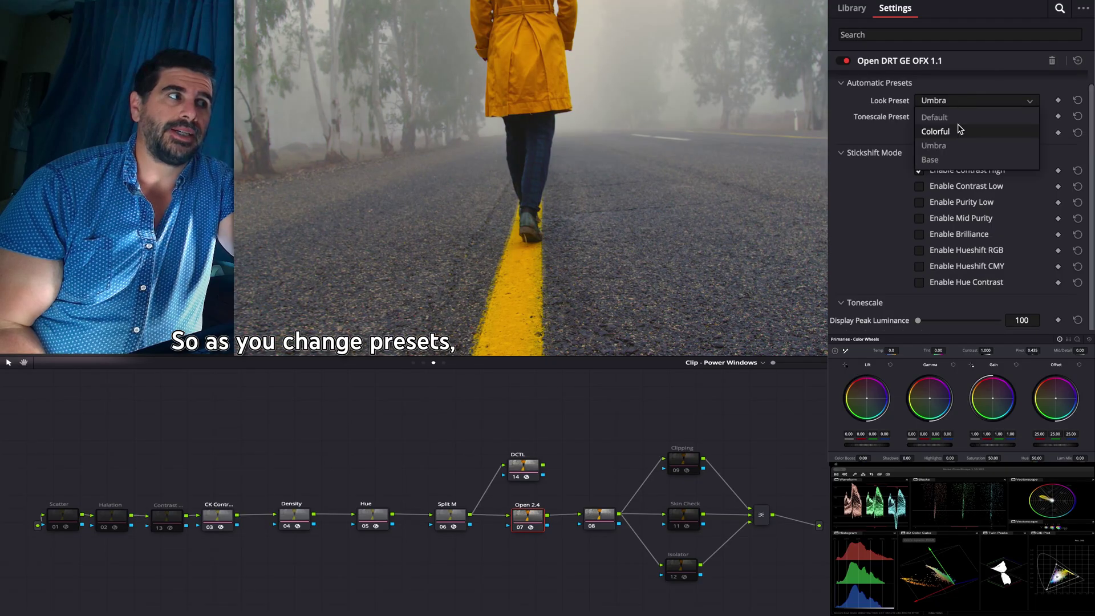
pyautogui.click(956, 129)
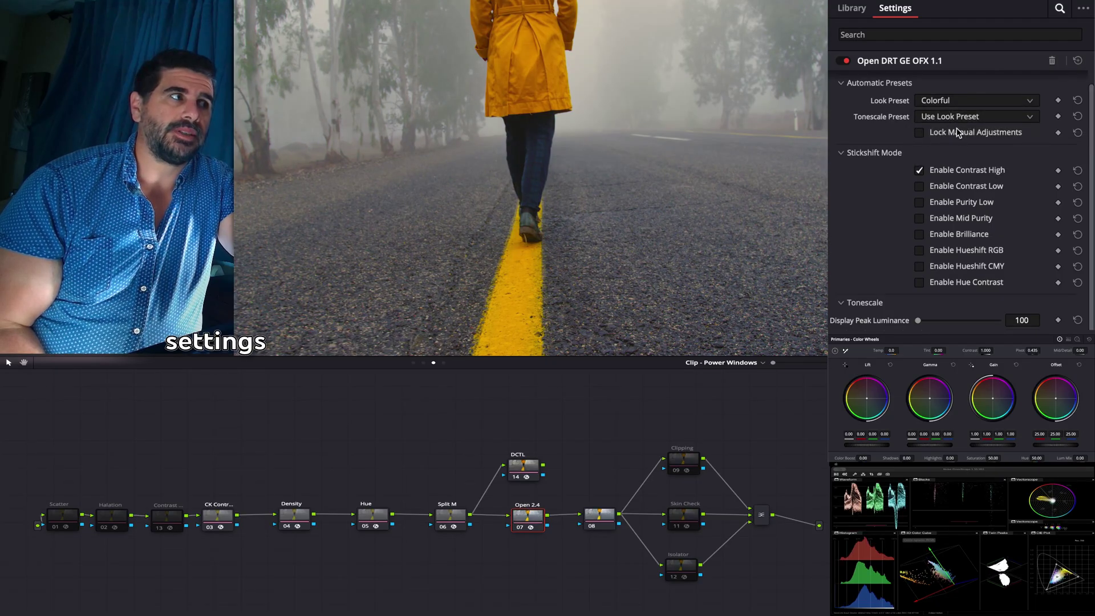
# - Try Low-Contrast and follow-look tonescale presets, settling on ACES-1.x
pyautogui.click(956, 117)
pyautogui.click(954, 149)
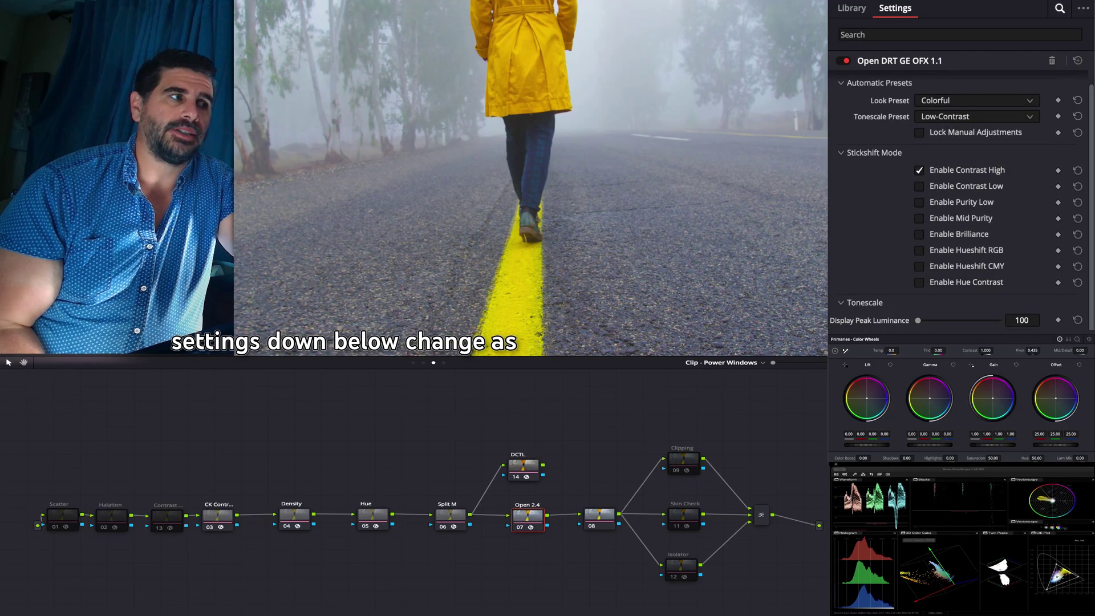
pyautogui.click(950, 117)
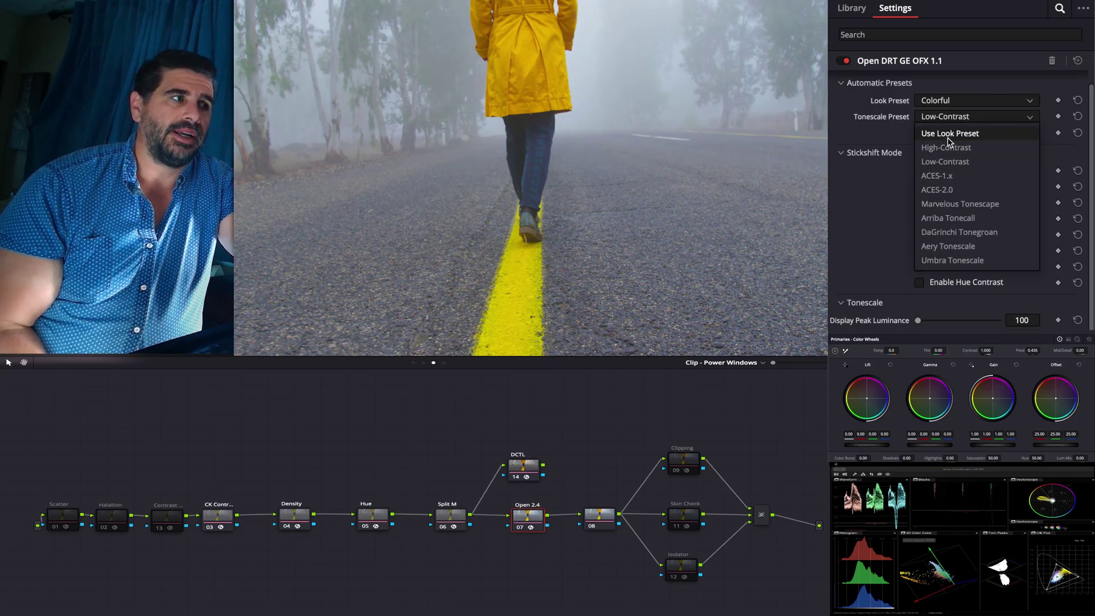
pyautogui.click(950, 135)
pyautogui.click(951, 119)
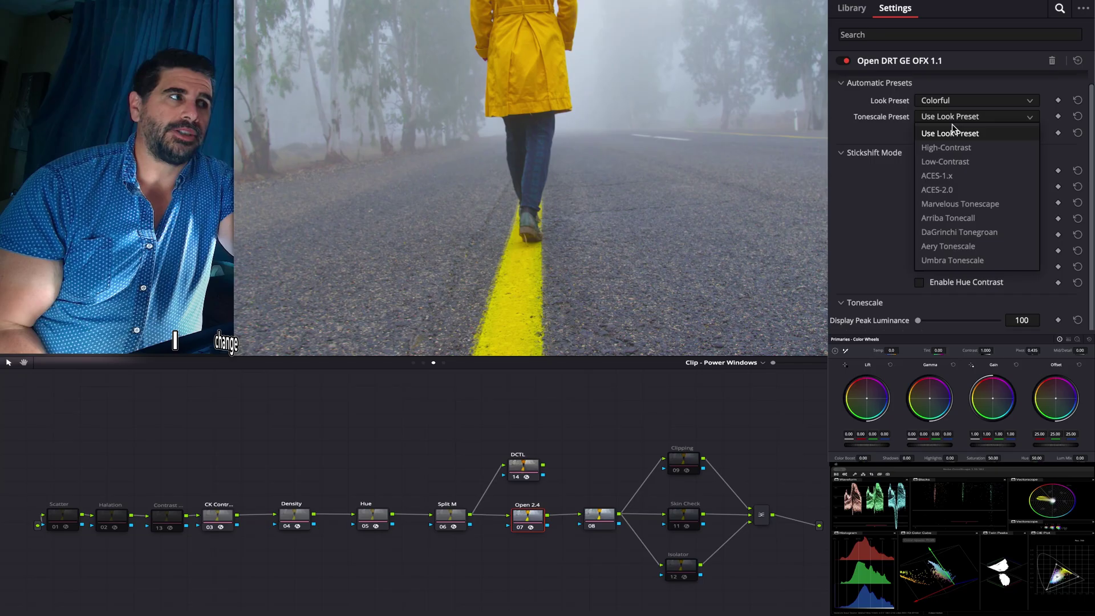
pyautogui.click(942, 177)
pyautogui.scroll(-1, 930, 302)
pyautogui.scroll(-1, 931, 306)
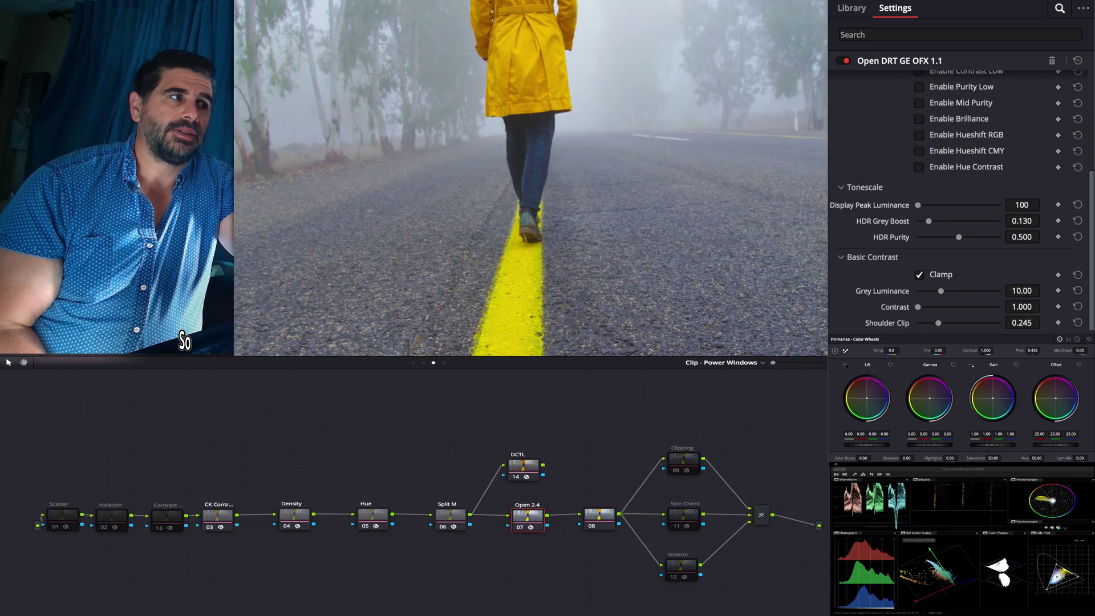
pyautogui.scroll(1, 913, 193)
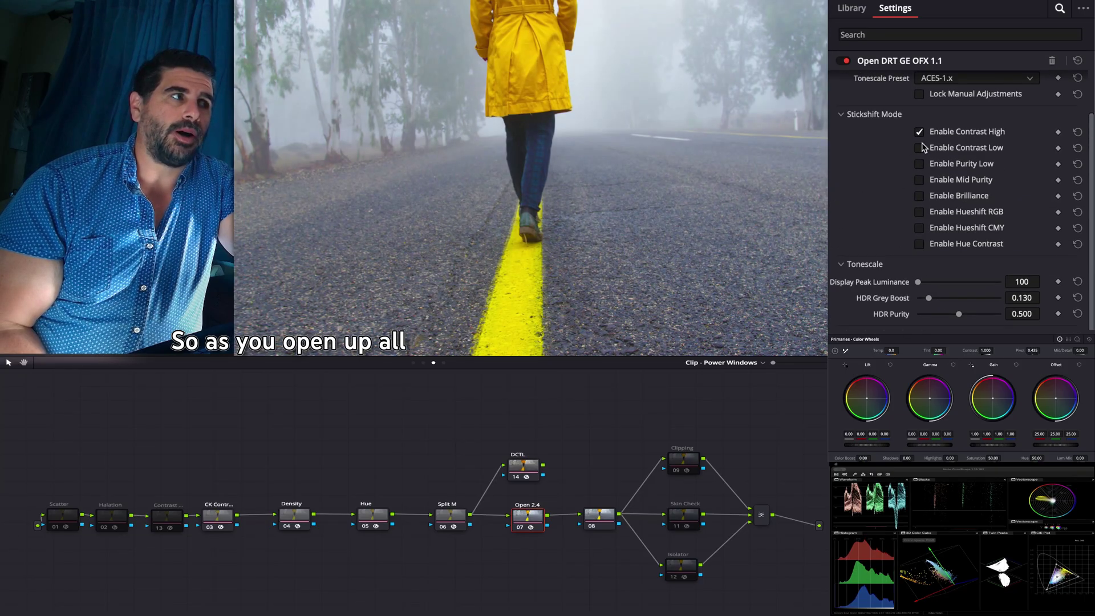
# - Enable the Contrast Low and Purity Low stickshift features
pyautogui.click(921, 148)
pyautogui.click(920, 163)
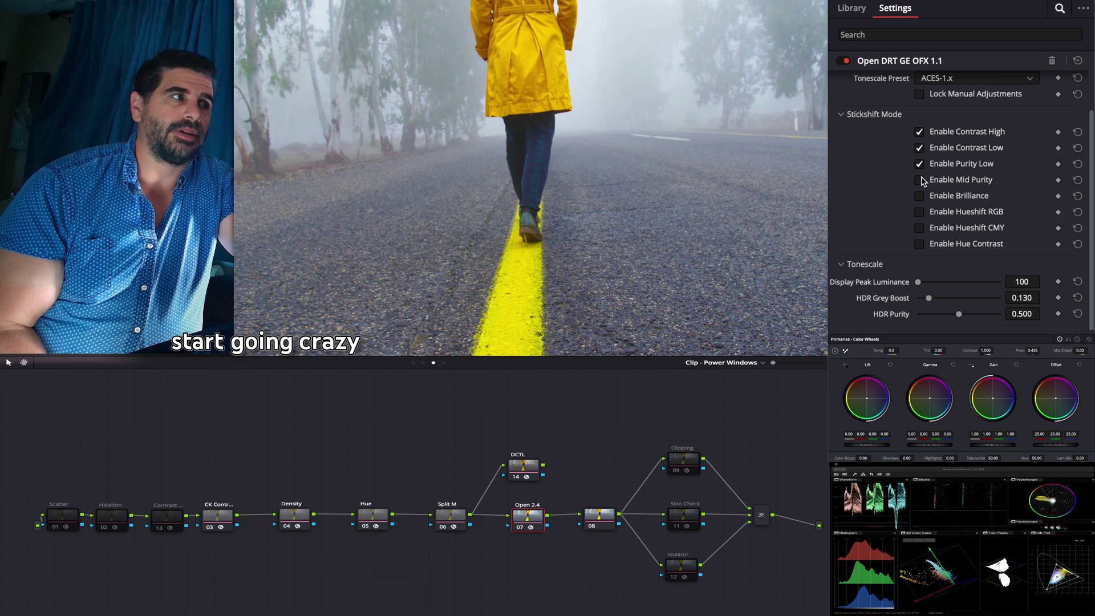
pyautogui.scroll(-2, 923, 181)
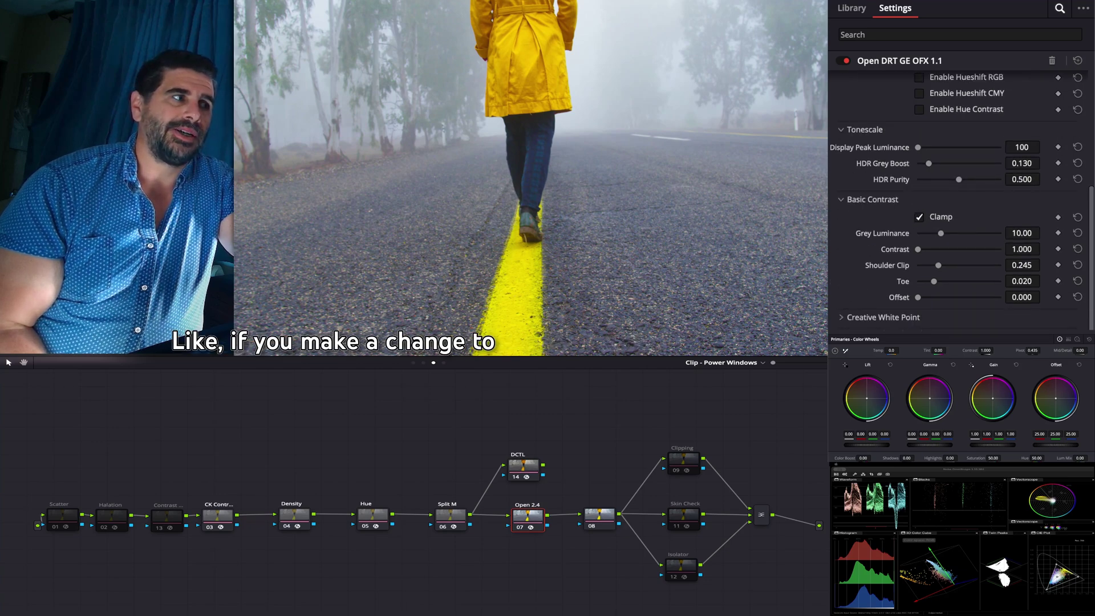
pyautogui.scroll(2, 985, 295)
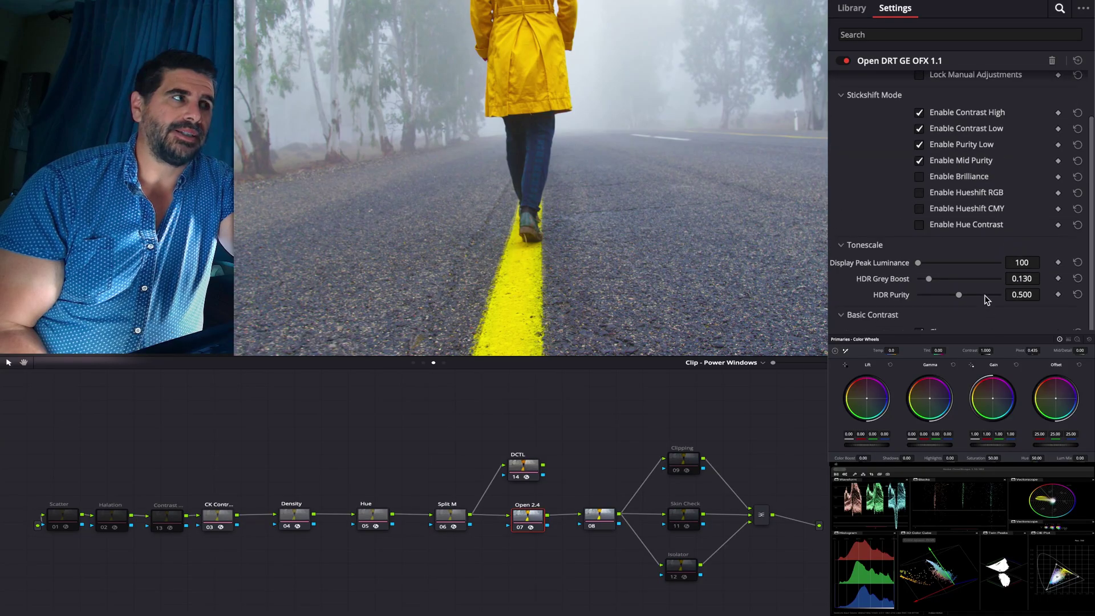
pyautogui.scroll(2, 927, 135)
# - Apply the High-Contrast tonescale preset and review the resulting settings
pyautogui.click(930, 134)
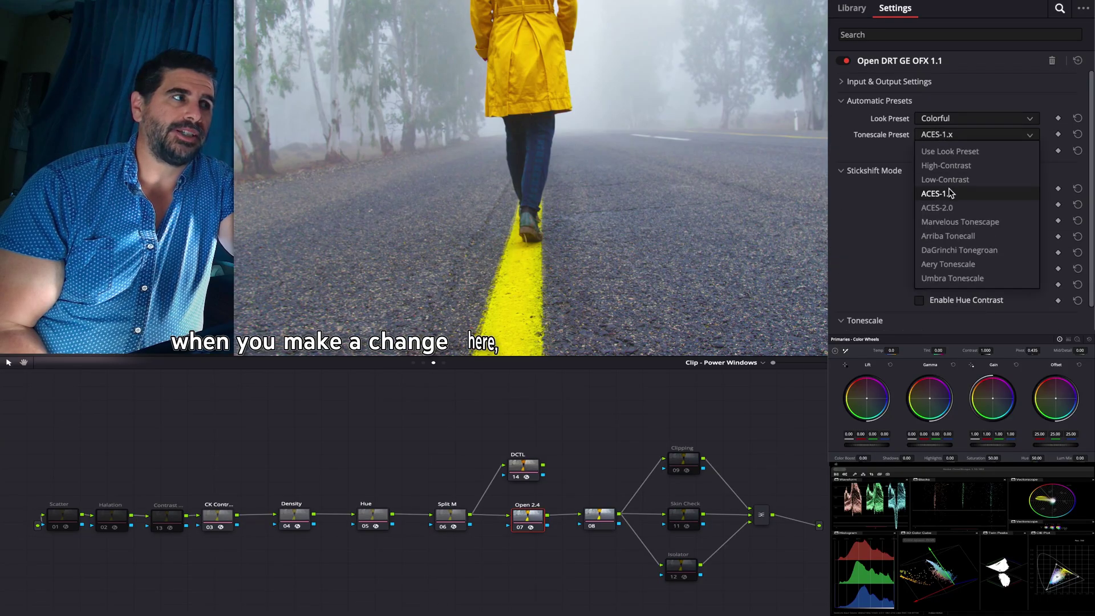
pyautogui.click(947, 165)
pyautogui.scroll(-4, 946, 272)
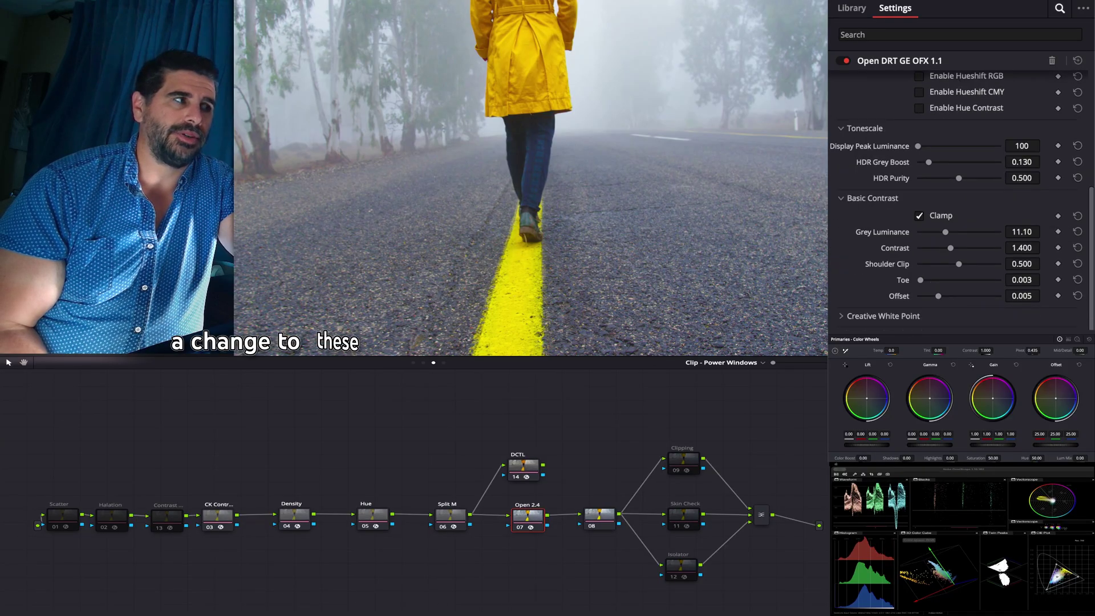
pyautogui.scroll(2, 946, 273)
pyautogui.scroll(-2, 947, 229)
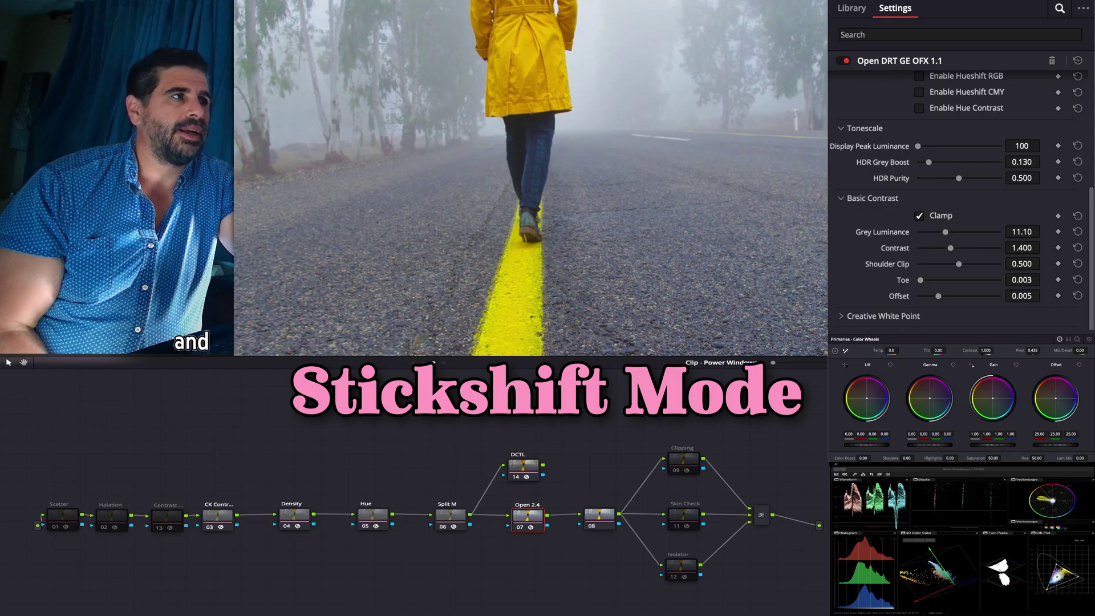
# - Switch the tonescale preset back to ACES-1.x
pyautogui.scroll(5, 960, 147)
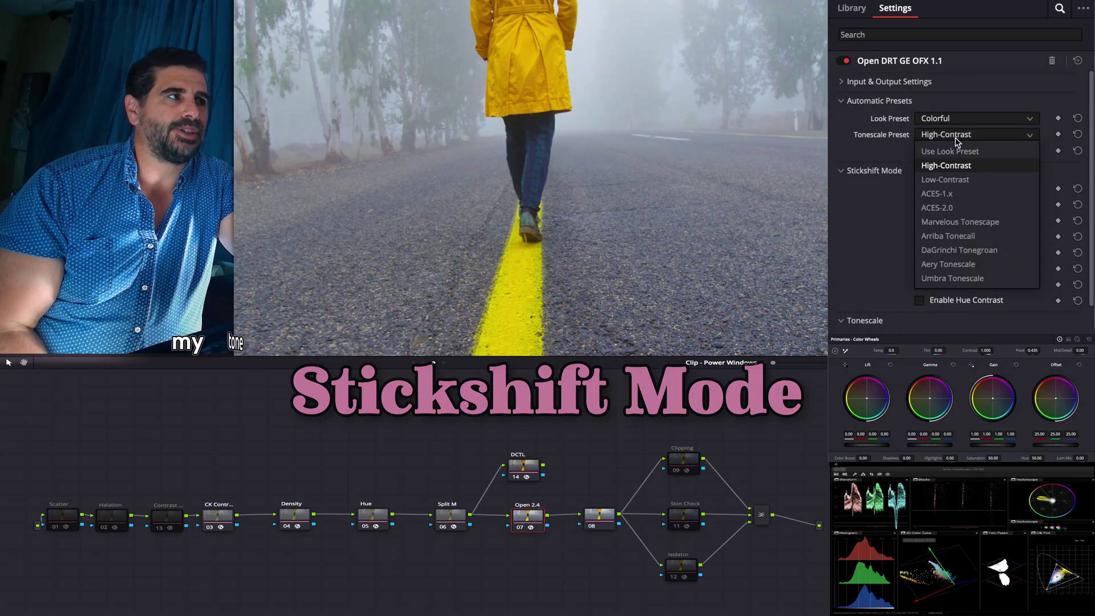
pyautogui.click(941, 194)
pyautogui.scroll(-4, 931, 262)
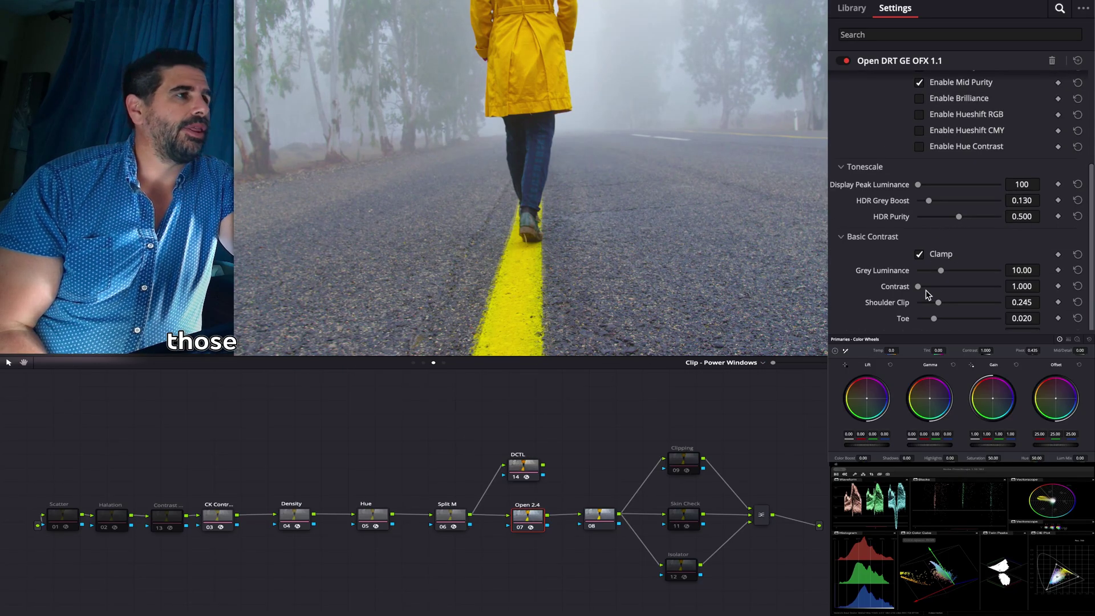
pyautogui.scroll(-2, 958, 200)
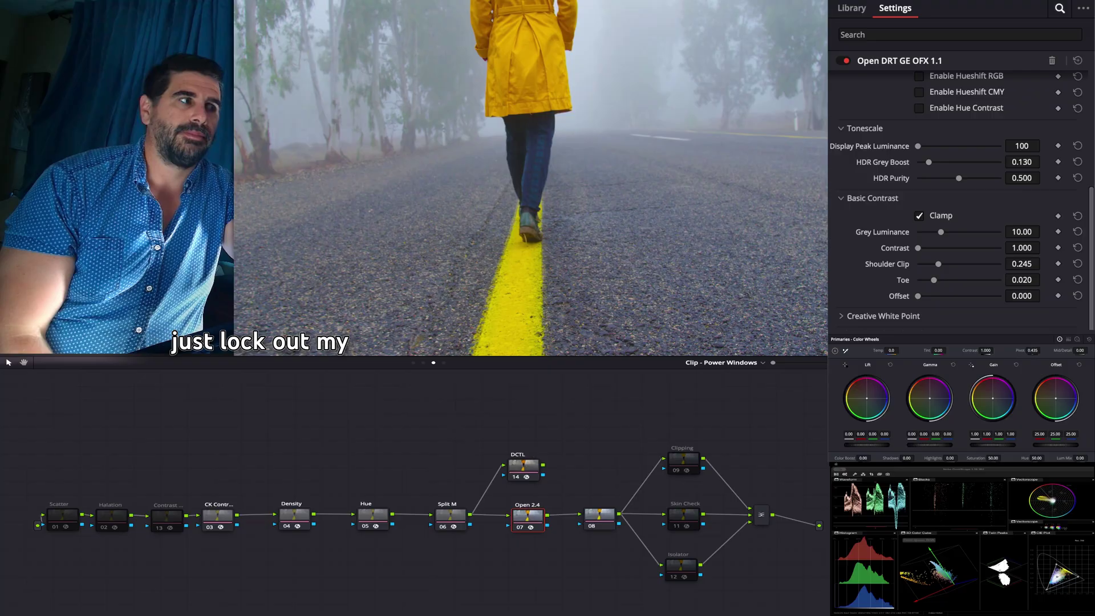
pyautogui.scroll(3, 958, 194)
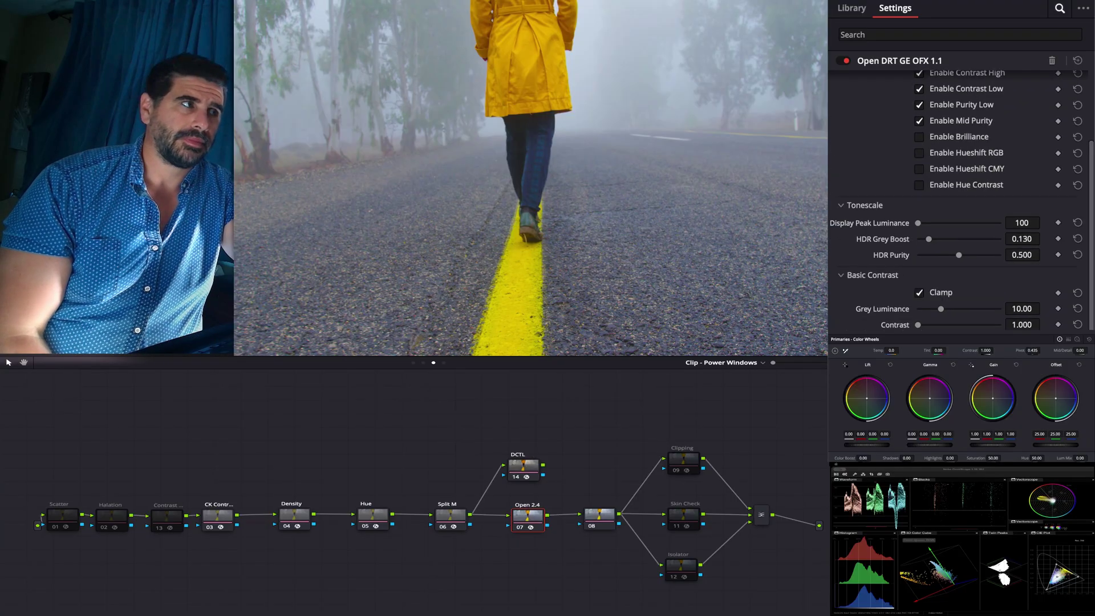
pyautogui.scroll(-3, 958, 194)
pyautogui.scroll(-5, 958, 194)
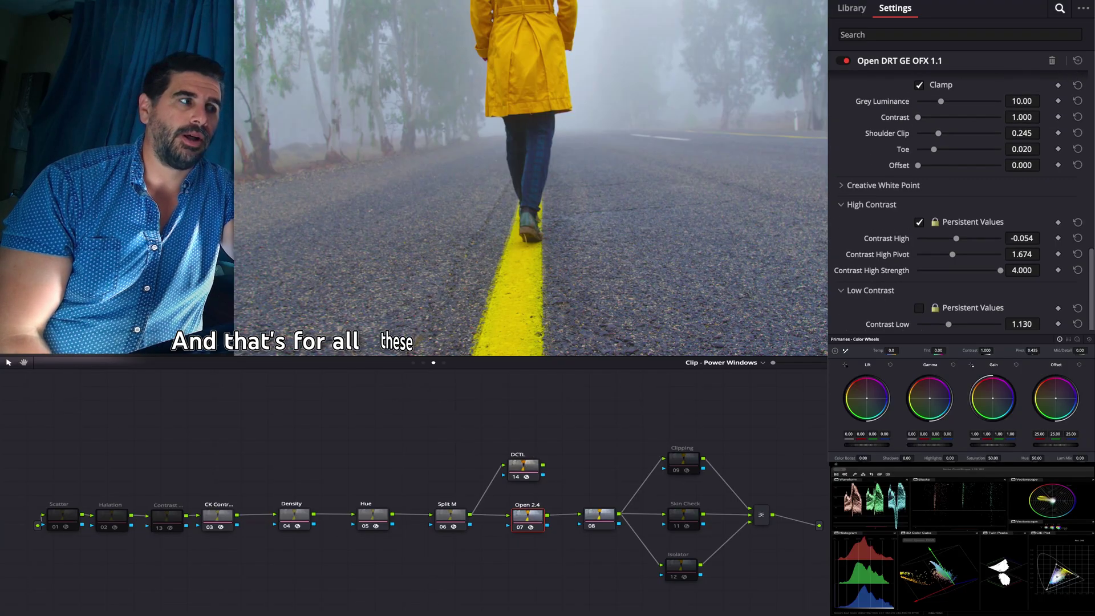
# - Tick Low Contrast Persistent Values and raise the Contrast Low slider
pyautogui.click(920, 309)
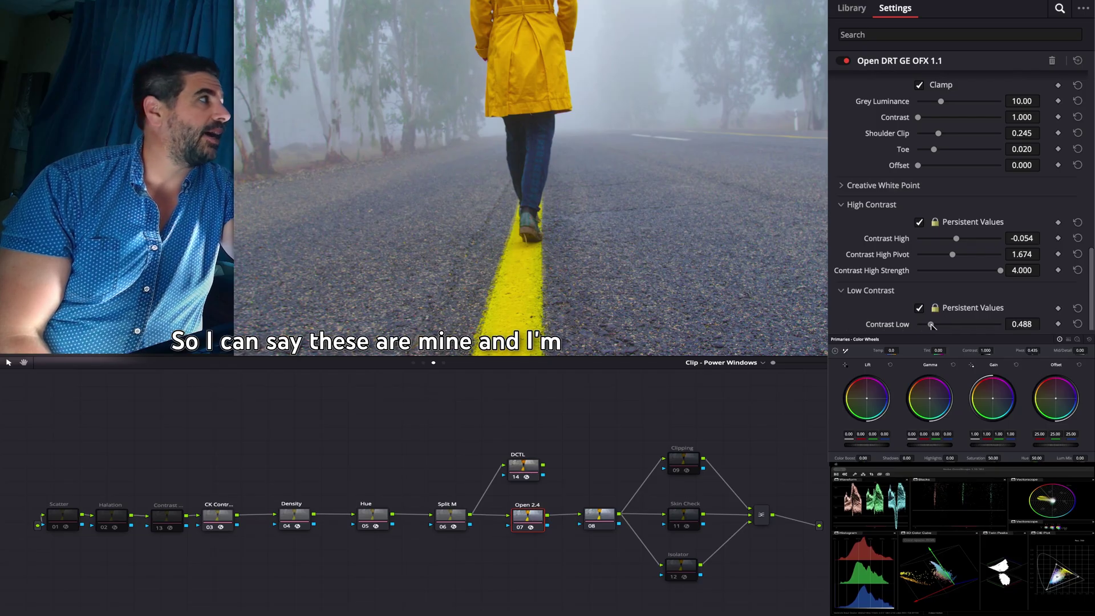
pyautogui.moveTo(932, 325); pyautogui.dragTo(963, 325)
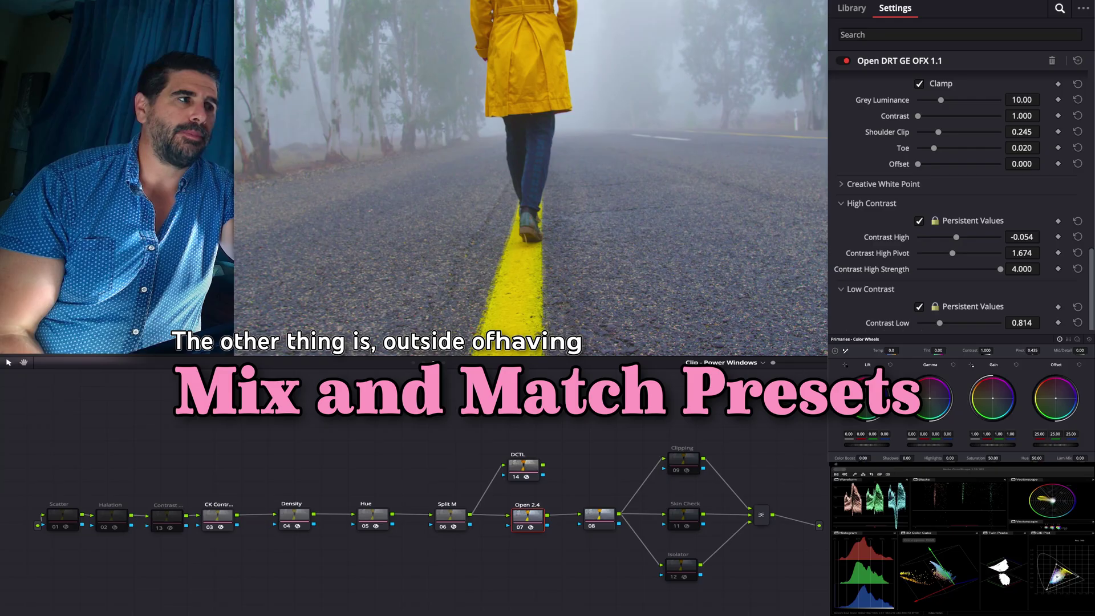
pyautogui.scroll(-3, 894, 319)
pyautogui.scroll(15, 901, 256)
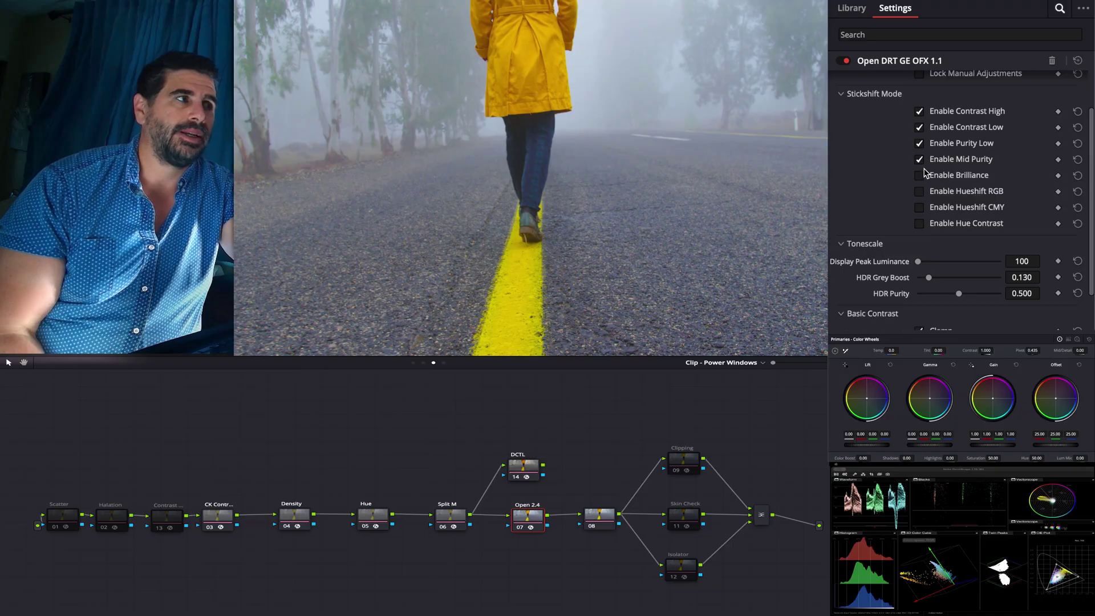
# - Turn off Contrast Low and Purity Low, and re-enable Contrast High
pyautogui.click(920, 144)
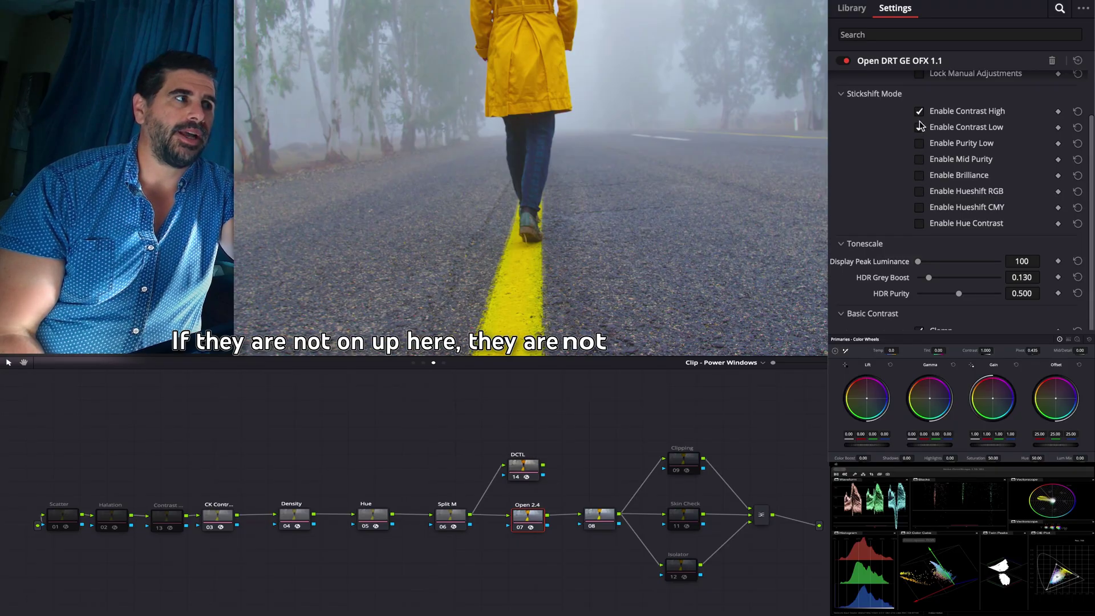
pyautogui.click(920, 128)
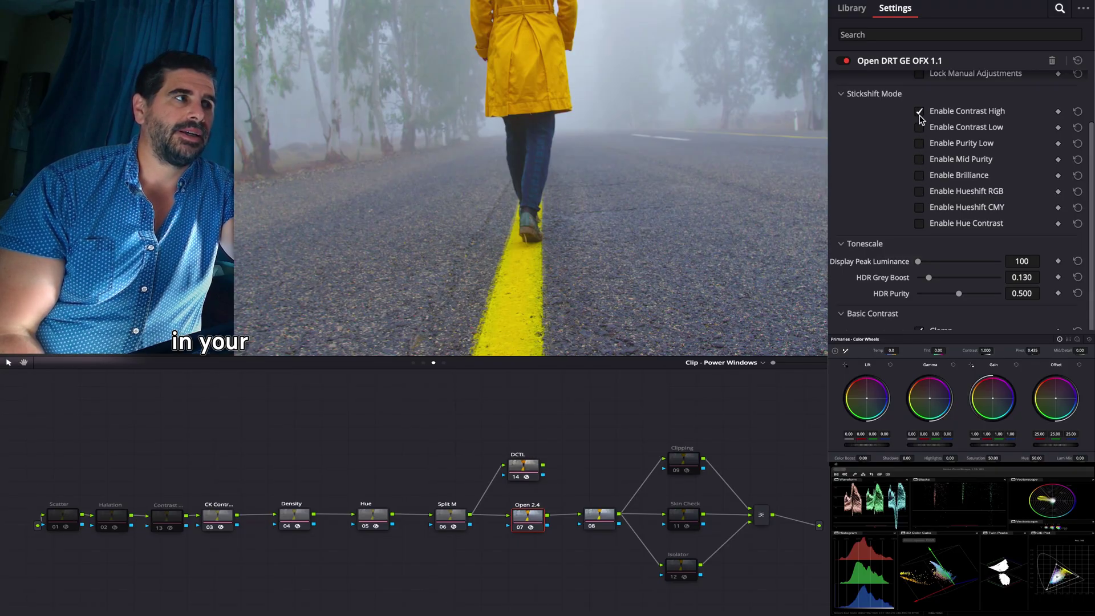
pyautogui.scroll(-1, 920, 194)
pyautogui.scroll(2, 917, 166)
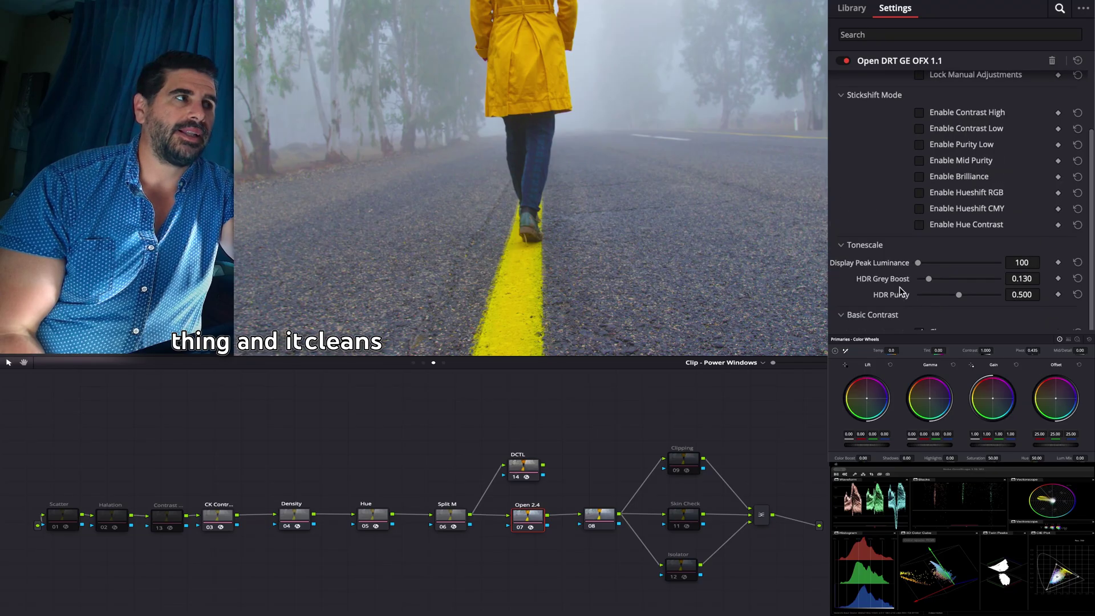
pyautogui.click(919, 151)
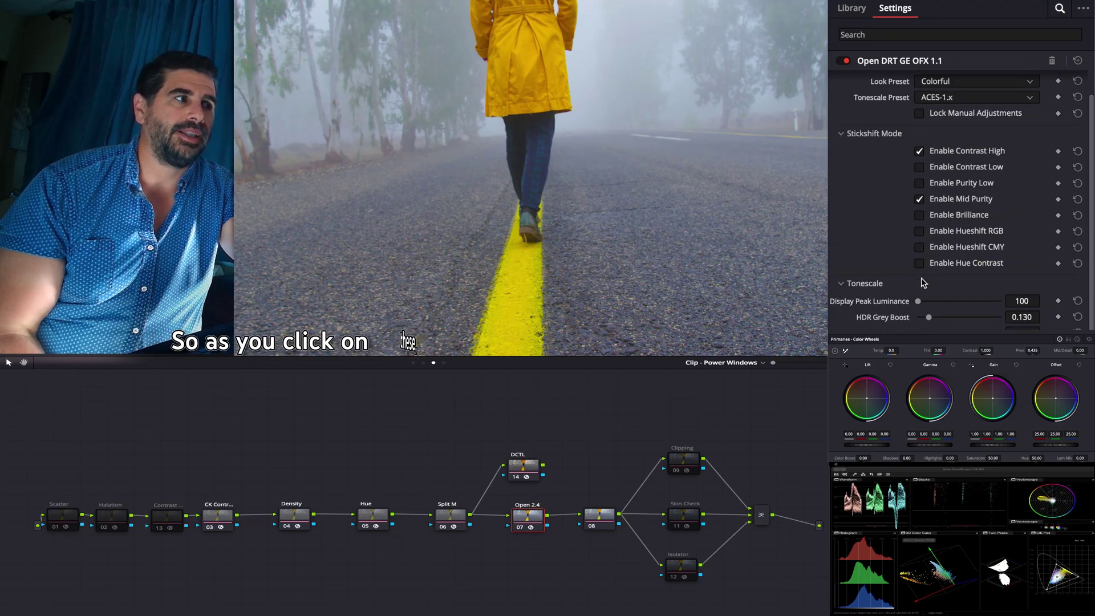
pyautogui.scroll(-3, 922, 279)
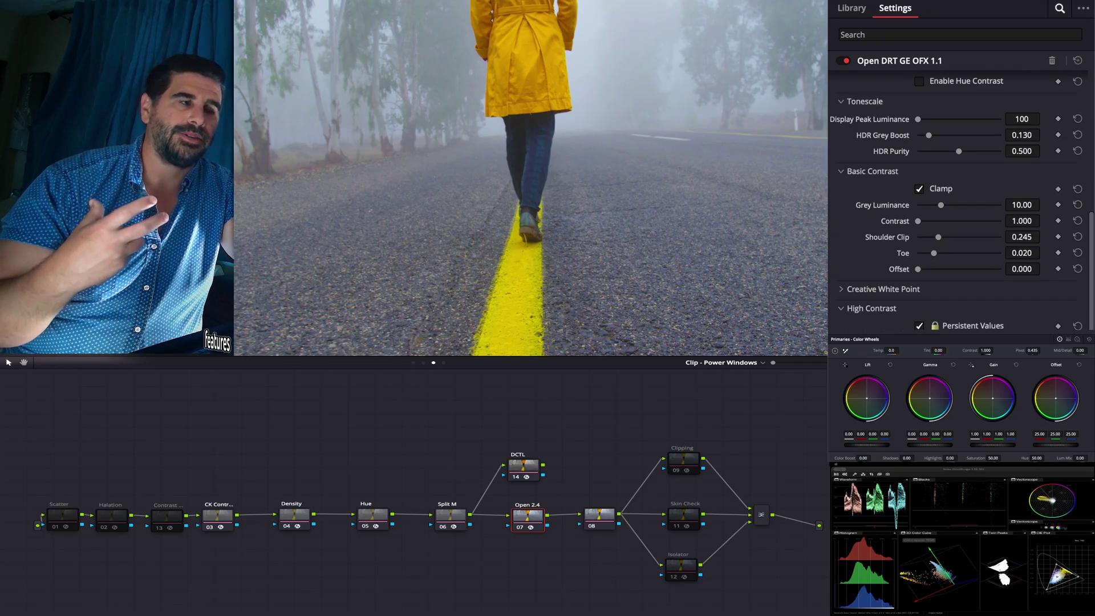
pyautogui.scroll(-2, 958, 199)
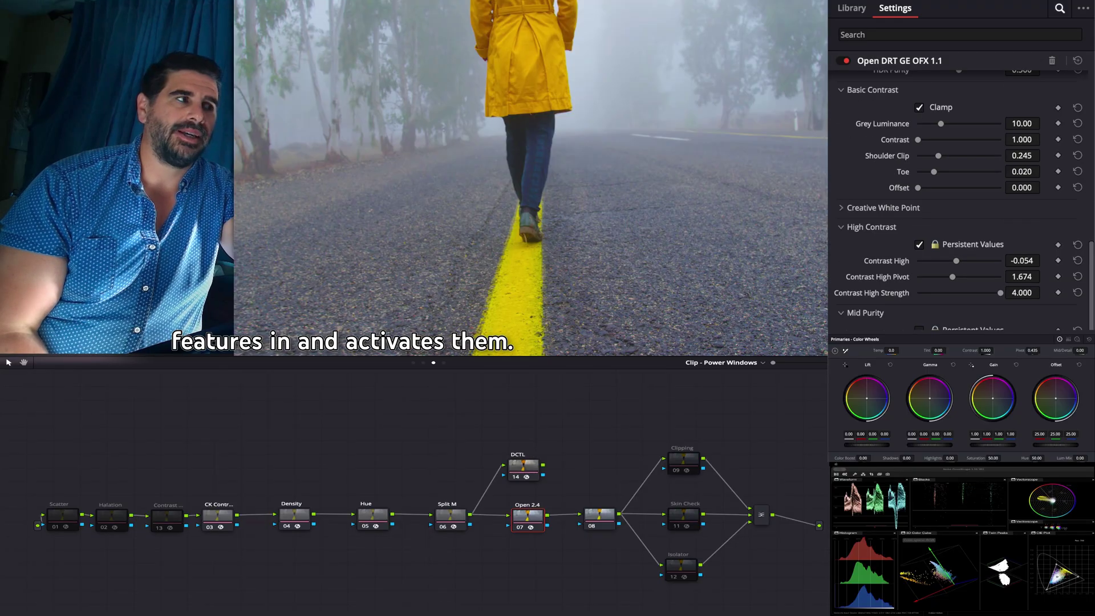
pyautogui.scroll(5, 914, 277)
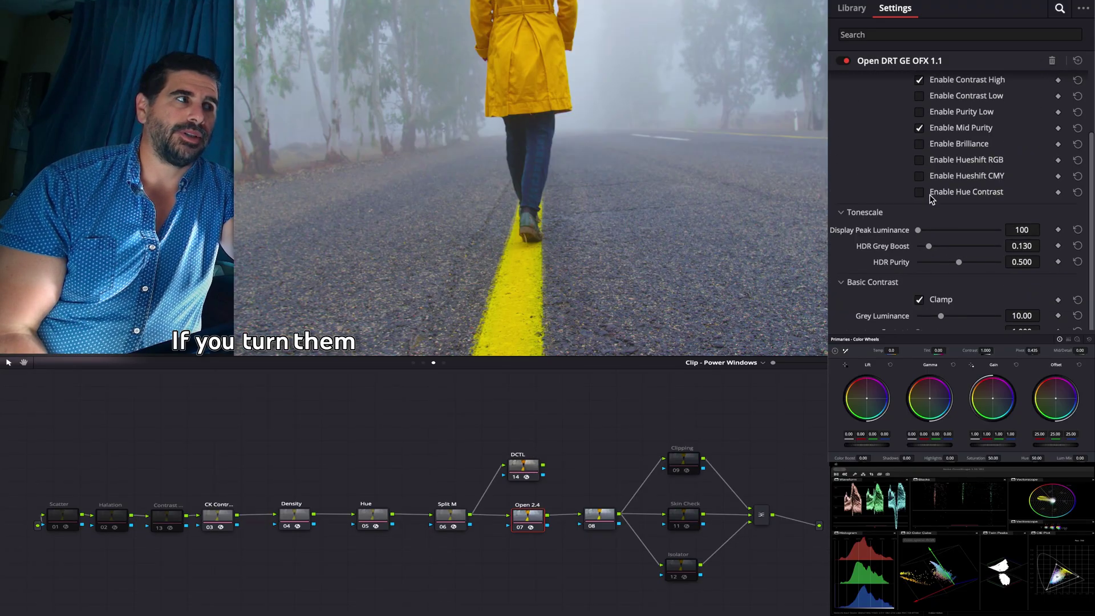
# - Toggle Mid Purity on and off, then review the remaining OpenDRT settings
pyautogui.click(920, 128)
pyautogui.click(920, 128)
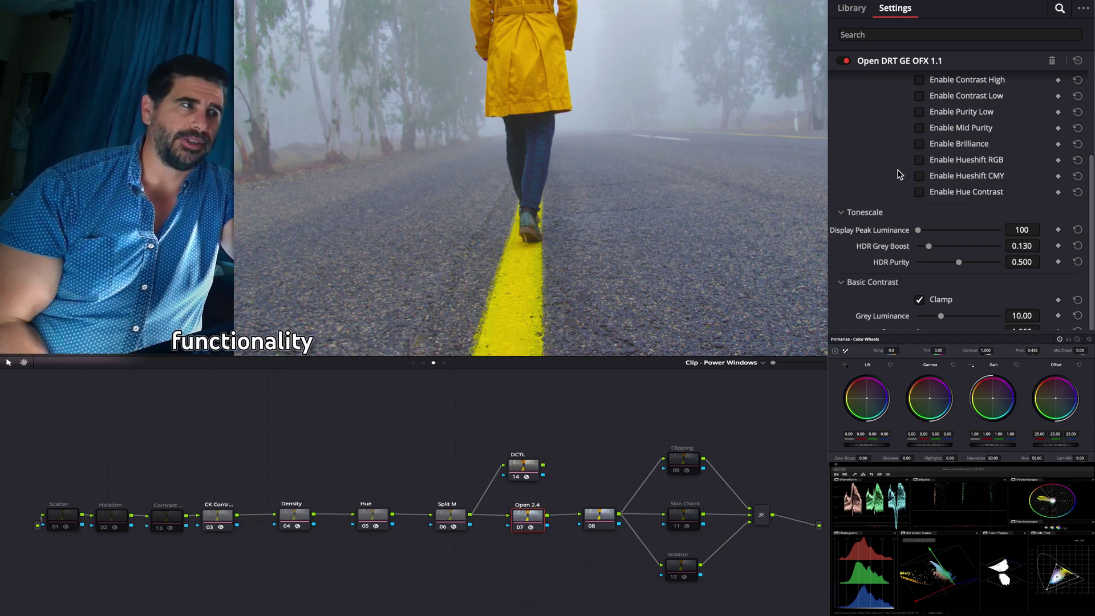
pyautogui.scroll(-1, 900, 176)
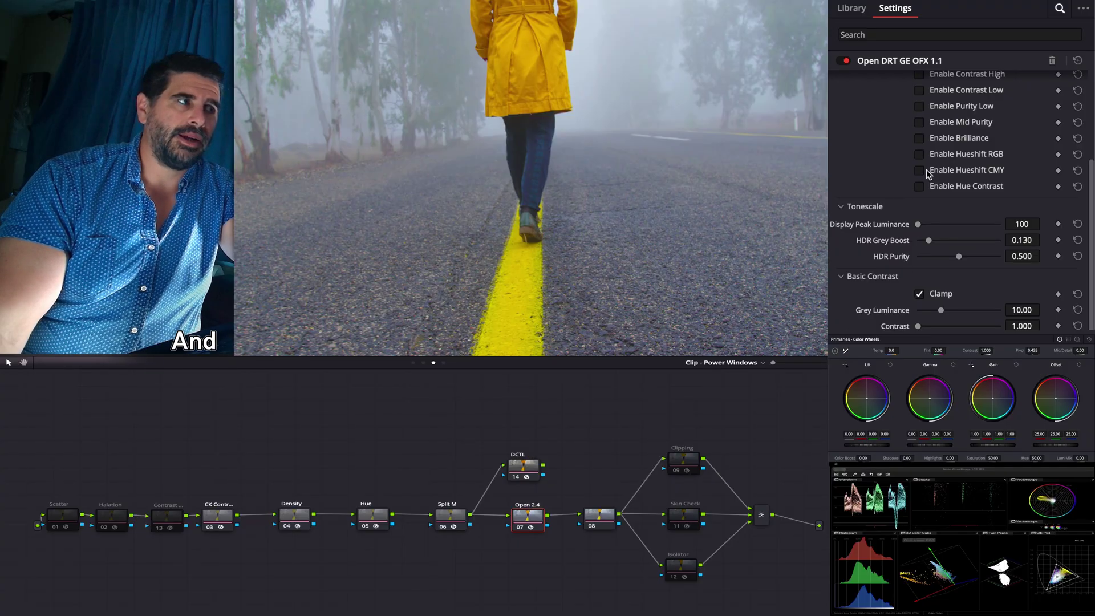
pyautogui.scroll(4, 925, 171)
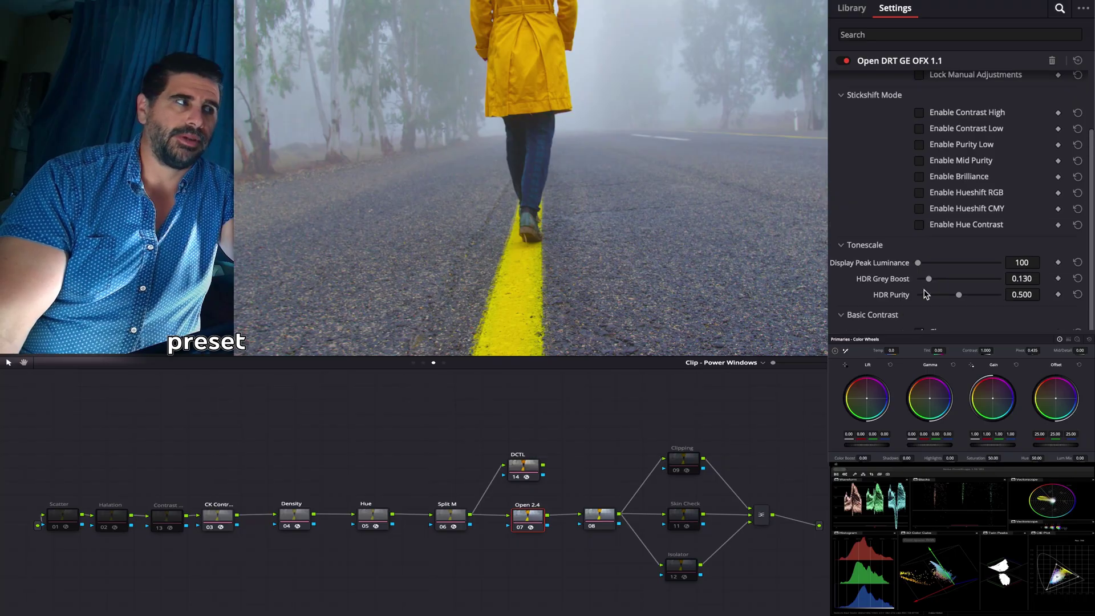
pyautogui.scroll(-5, 940, 195)
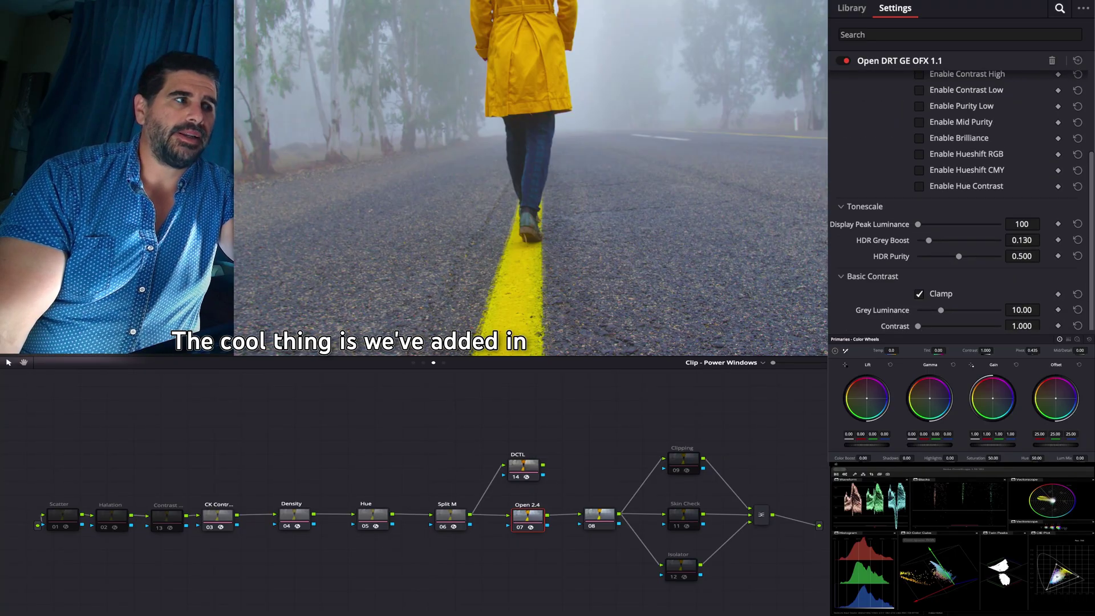
pyautogui.scroll(-1, 958, 199)
pyautogui.scroll(-2, 958, 199)
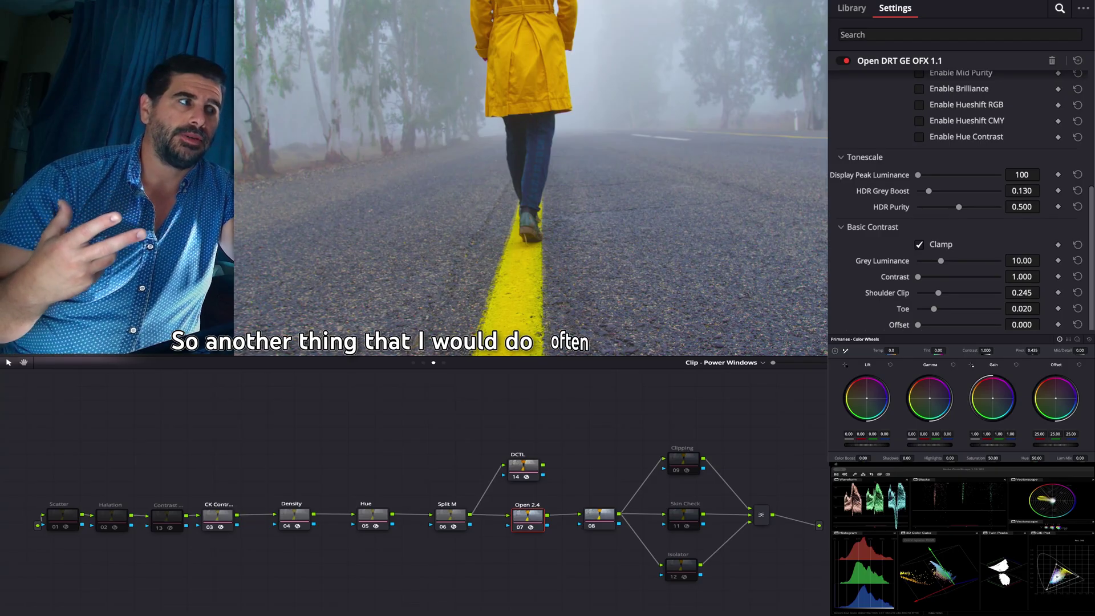
pyautogui.scroll(6, 928, 325)
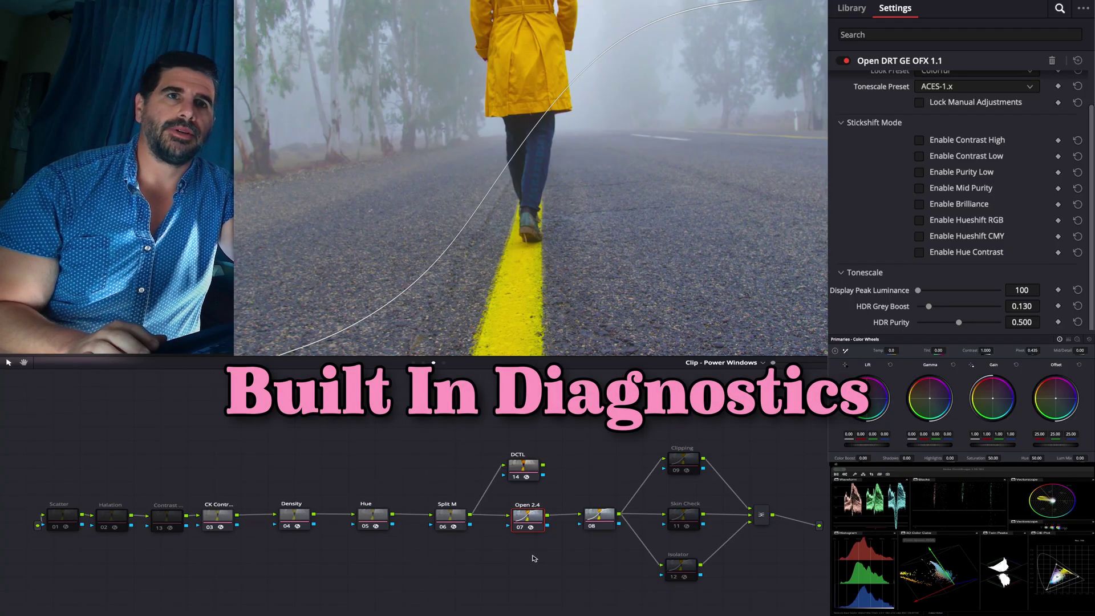
pyautogui.scroll(3, 966, 194)
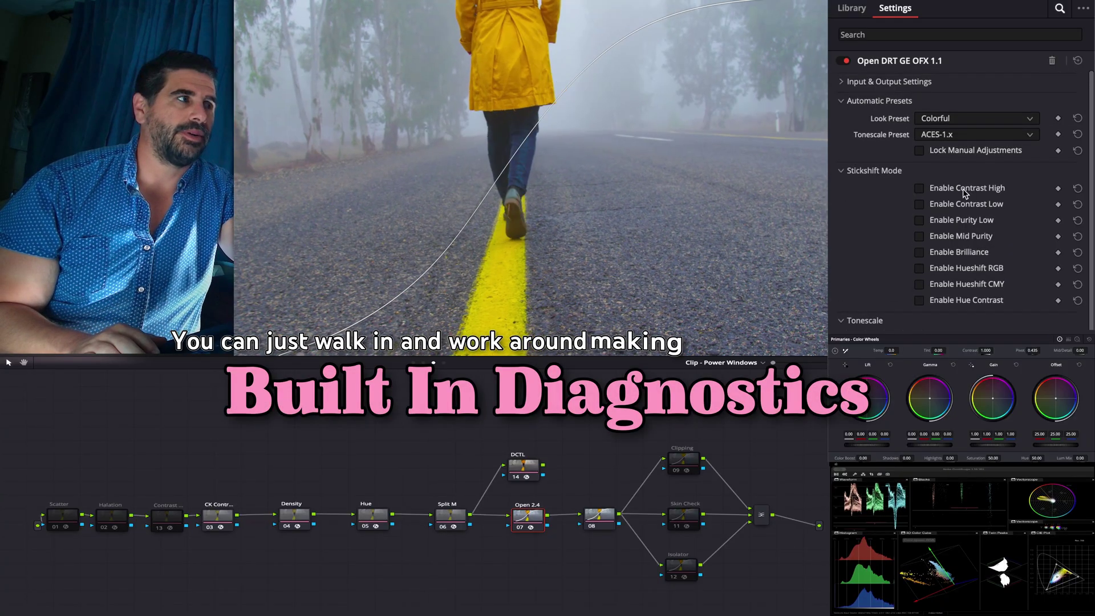
pyautogui.scroll(-5, 965, 194)
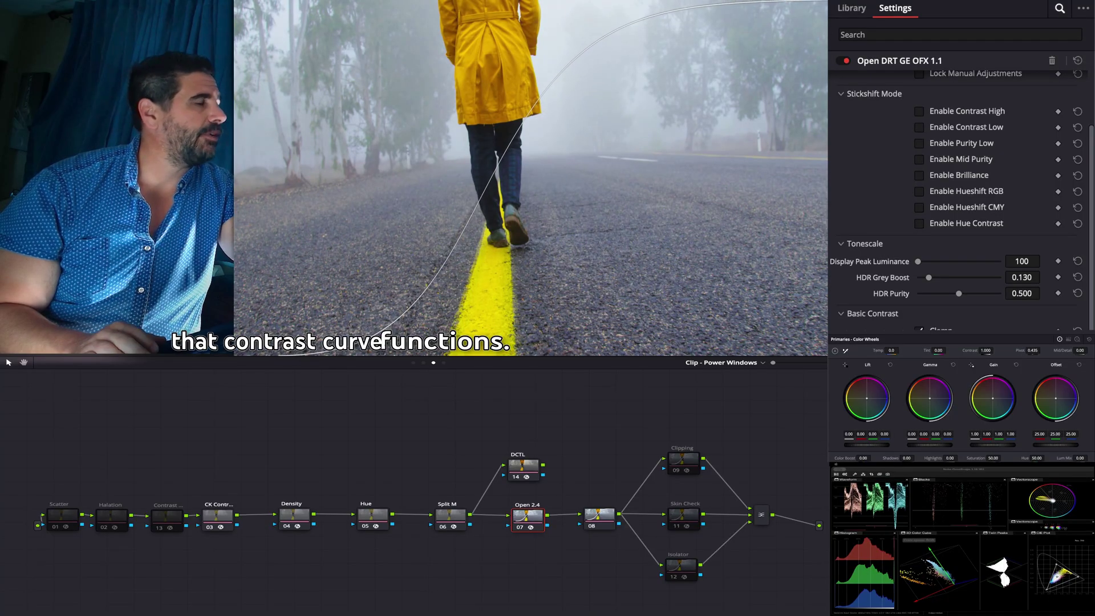
pyautogui.scroll(3, 963, 139)
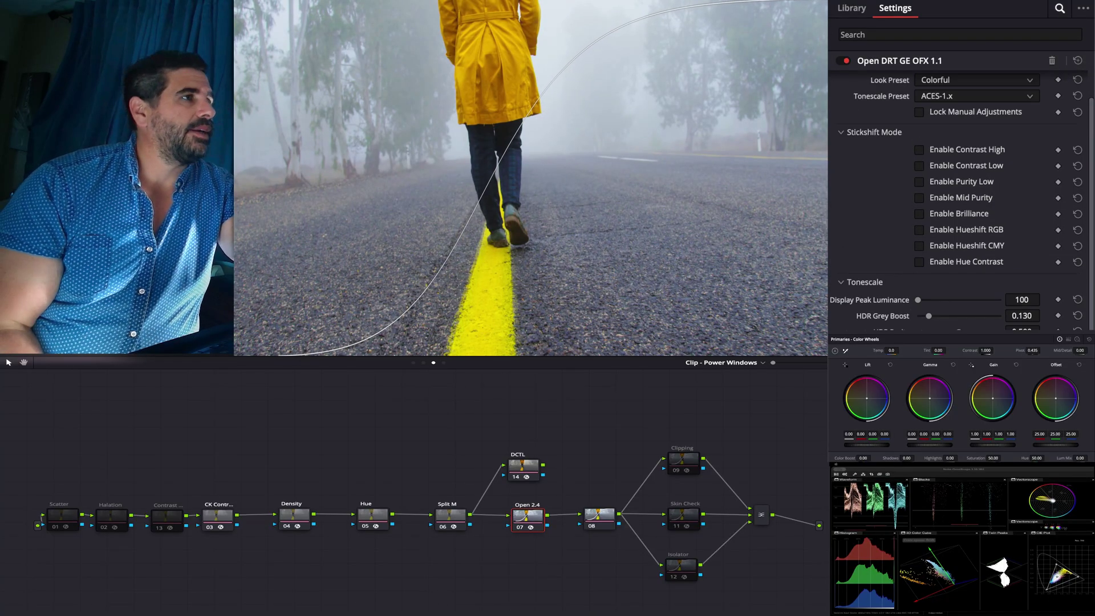
# - Choose the Umbra look preset and set Tonescale Preset to Use Look Preset
pyautogui.click(964, 119)
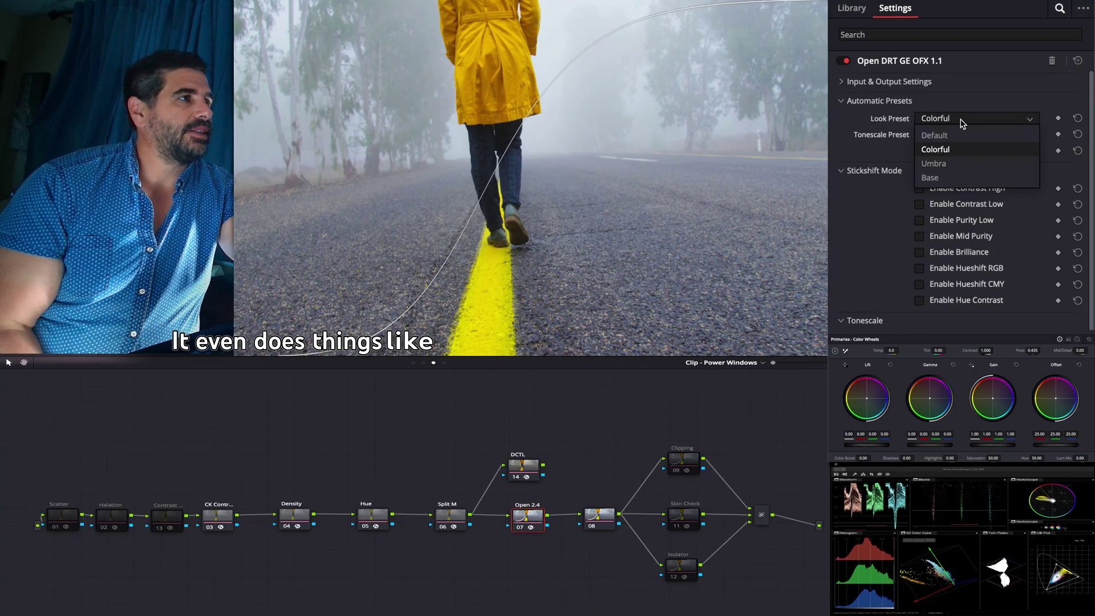
pyautogui.click(957, 160)
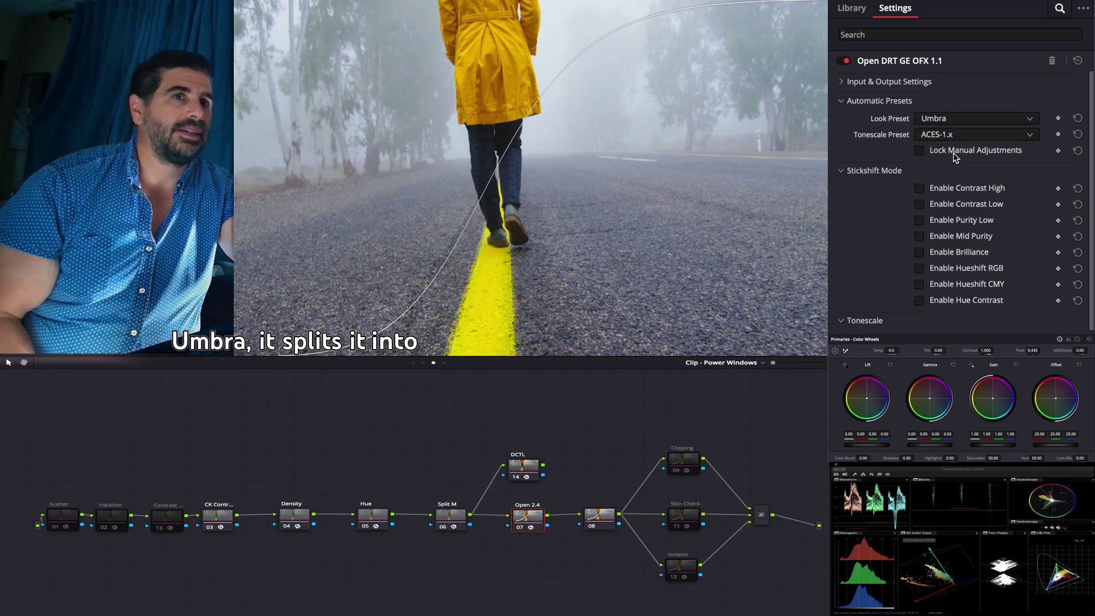
pyautogui.click(960, 139)
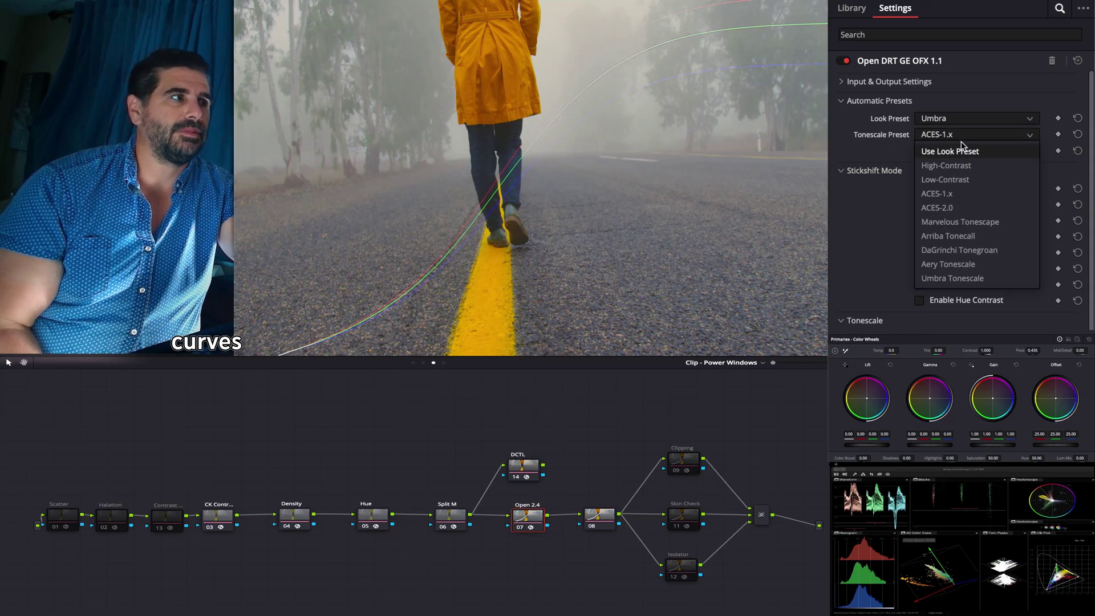
pyautogui.click(960, 148)
pyautogui.scroll(-5, 961, 161)
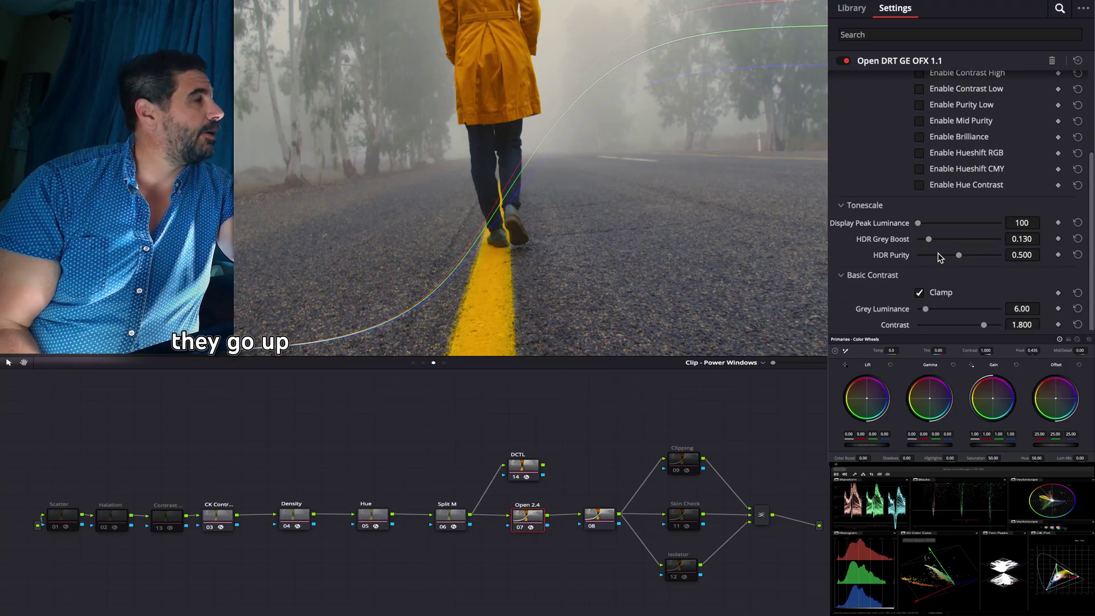
pyautogui.scroll(5, 942, 251)
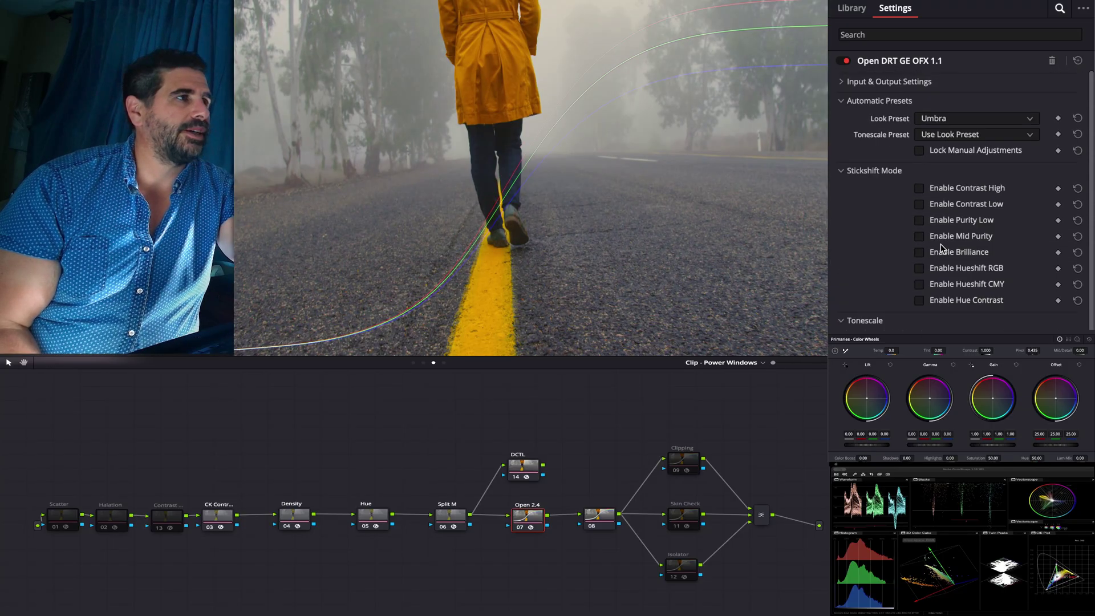
pyautogui.click(979, 119)
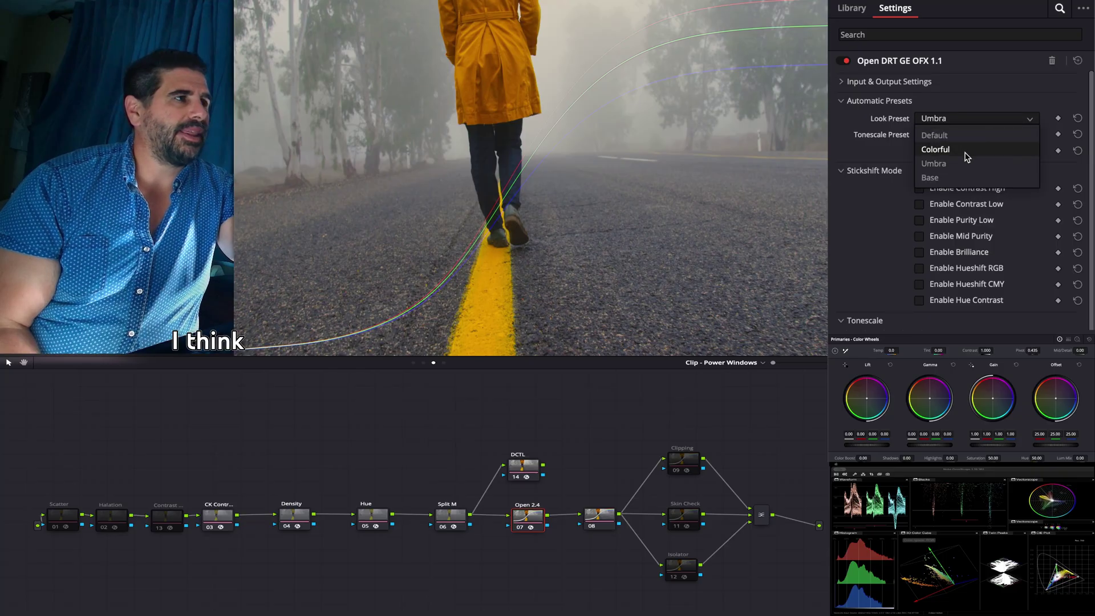
pyautogui.click(959, 170)
pyautogui.scroll(-3, 959, 171)
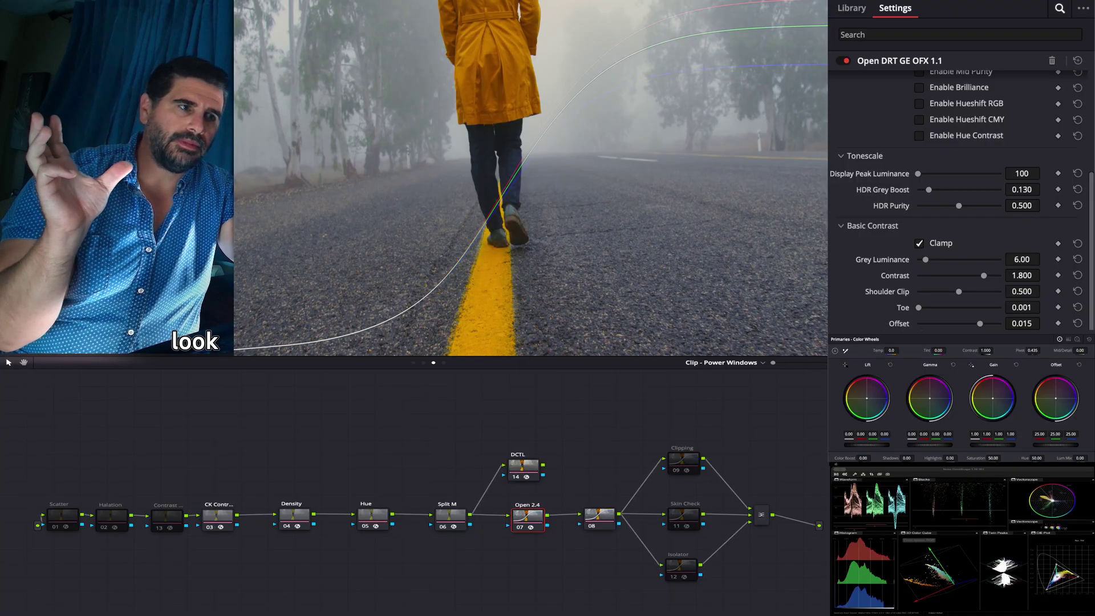
pyautogui.scroll(5, 959, 315)
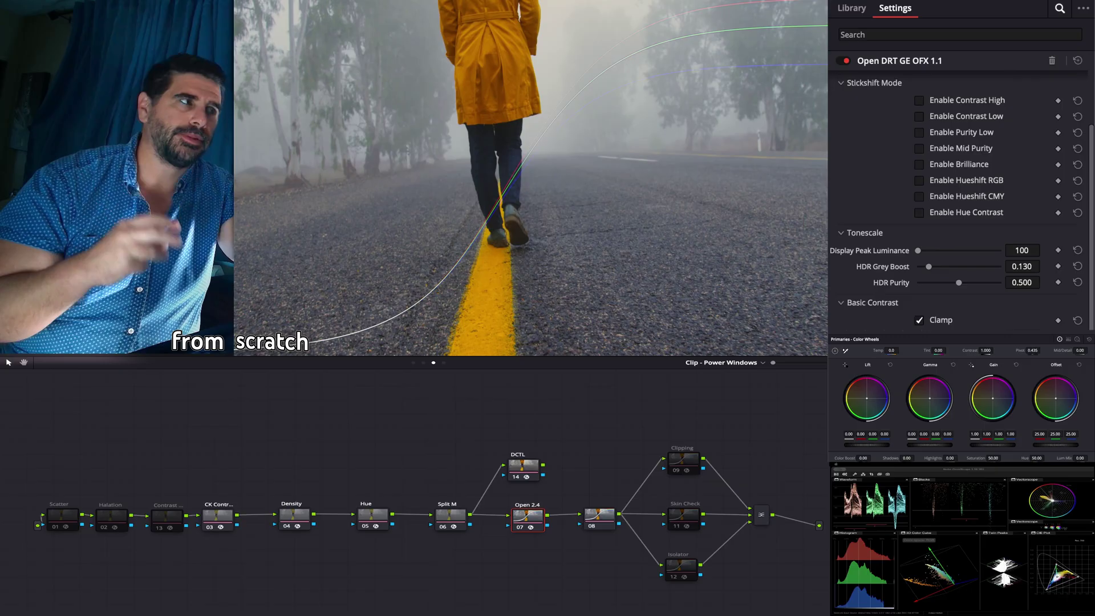
pyautogui.scroll(-5, 958, 315)
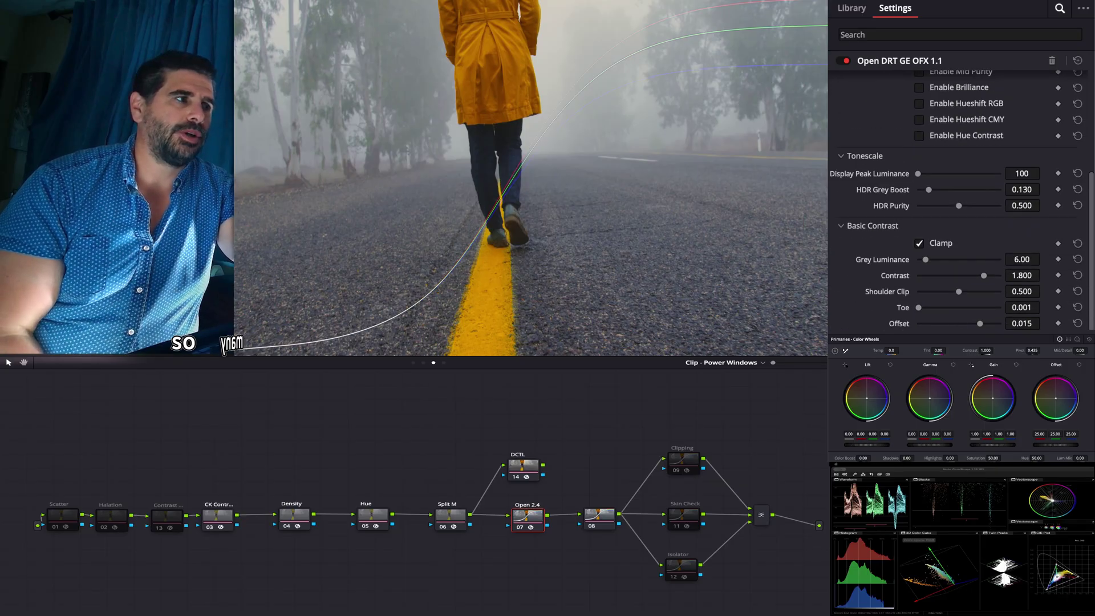
pyautogui.scroll(5, 1085, 77)
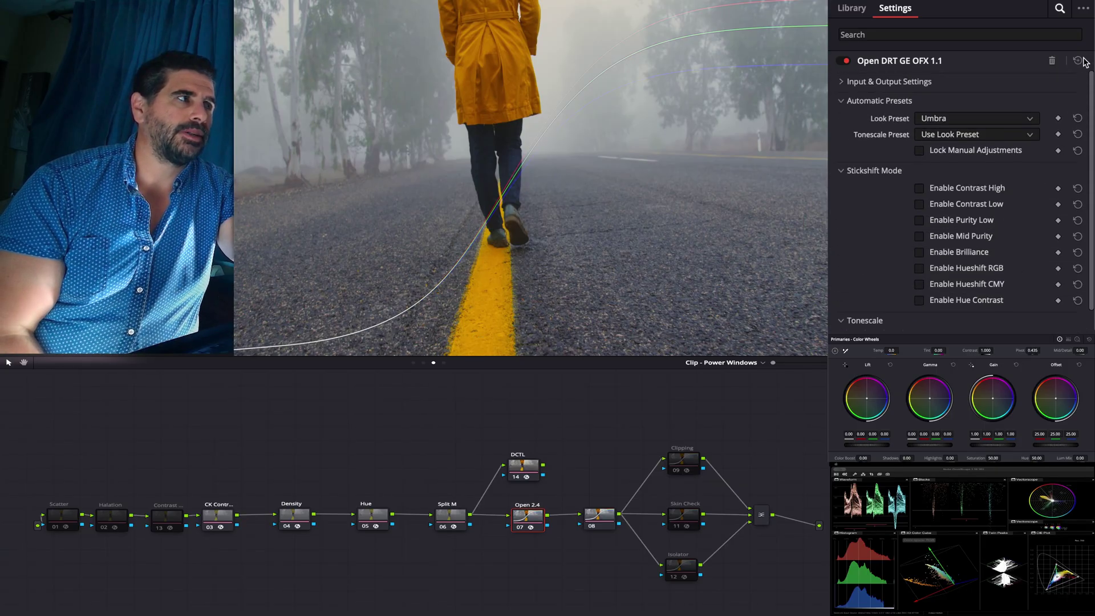
# - Collapse the Tonescale, Basic Contrast and Creative White Point sections of OpenDRT
pyautogui.scroll(-6, 981, 220)
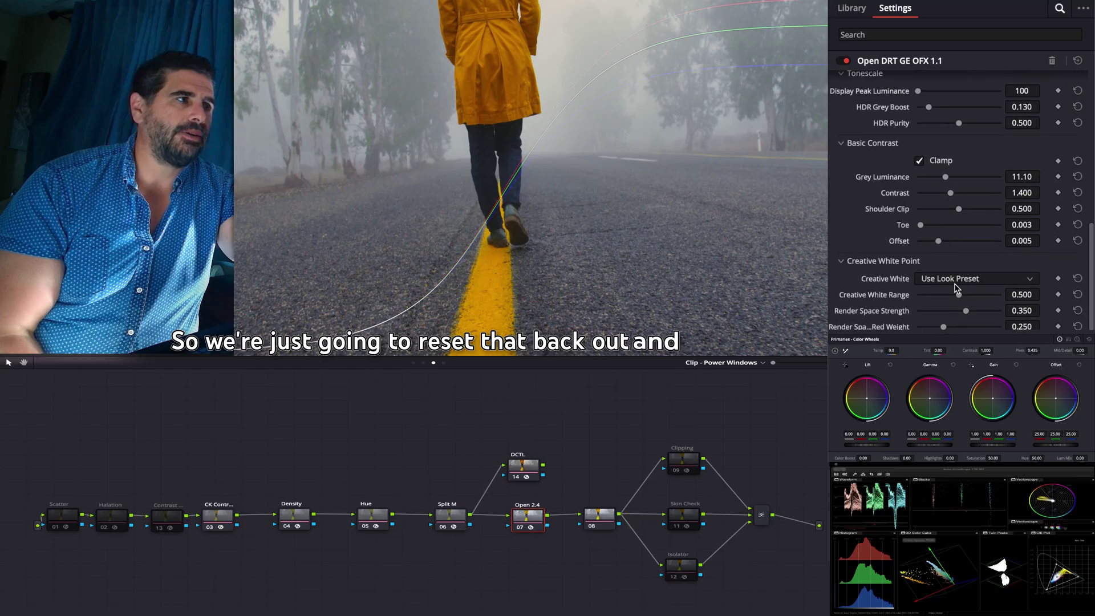
pyautogui.scroll(2, 981, 220)
pyautogui.scroll(8, 982, 220)
pyautogui.scroll(-8, 921, 262)
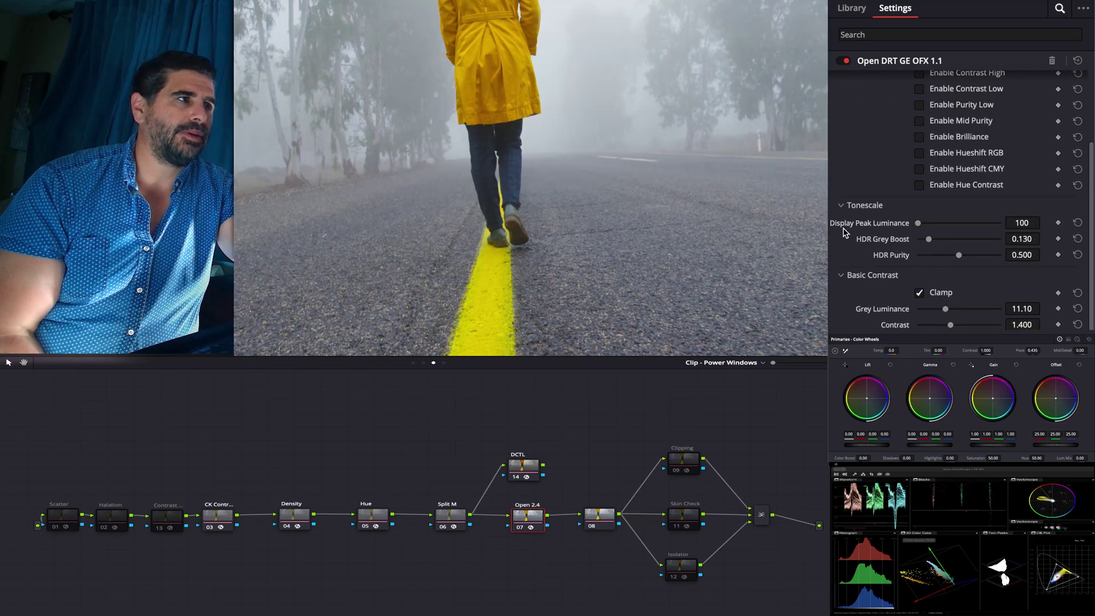
pyautogui.click(840, 207)
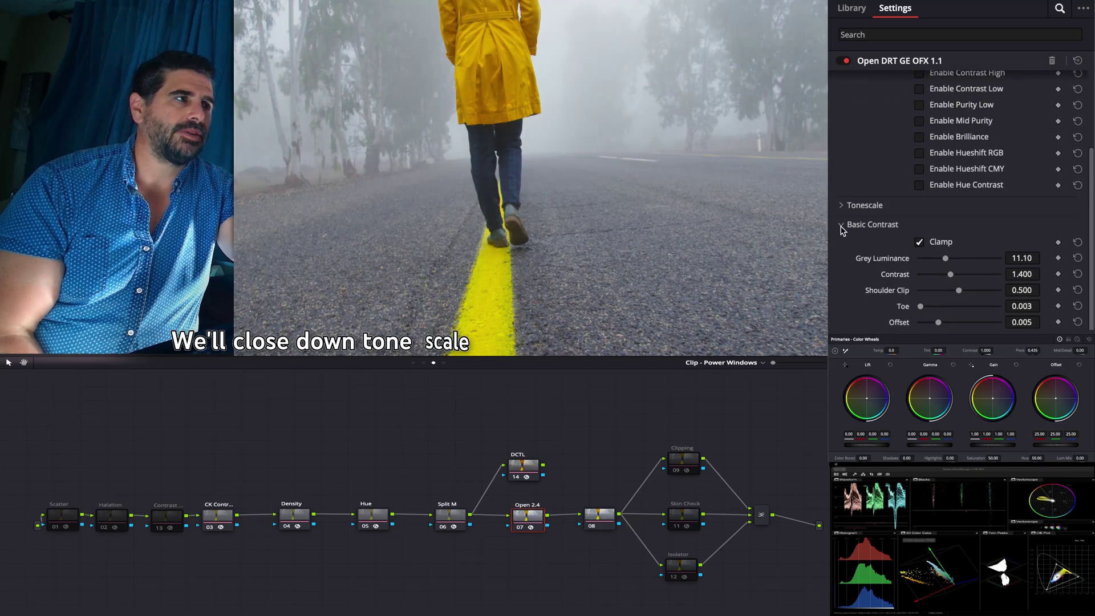
pyautogui.click(841, 223)
pyautogui.click(841, 263)
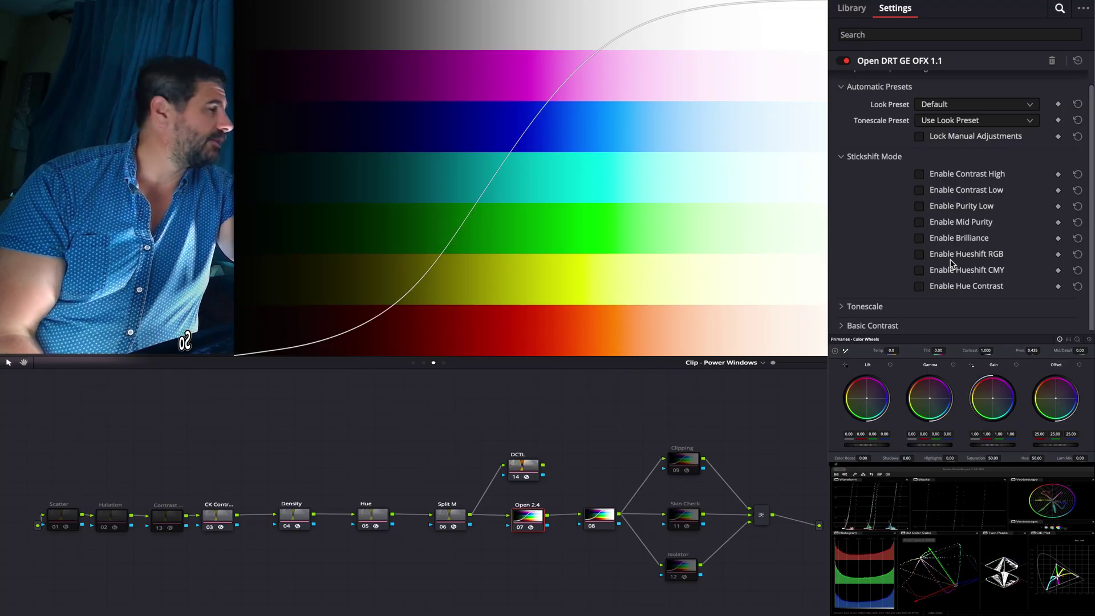
# - Apply the Umbra look preset to the colour ramp, comparing the other presets
pyautogui.scroll(1, 952, 231)
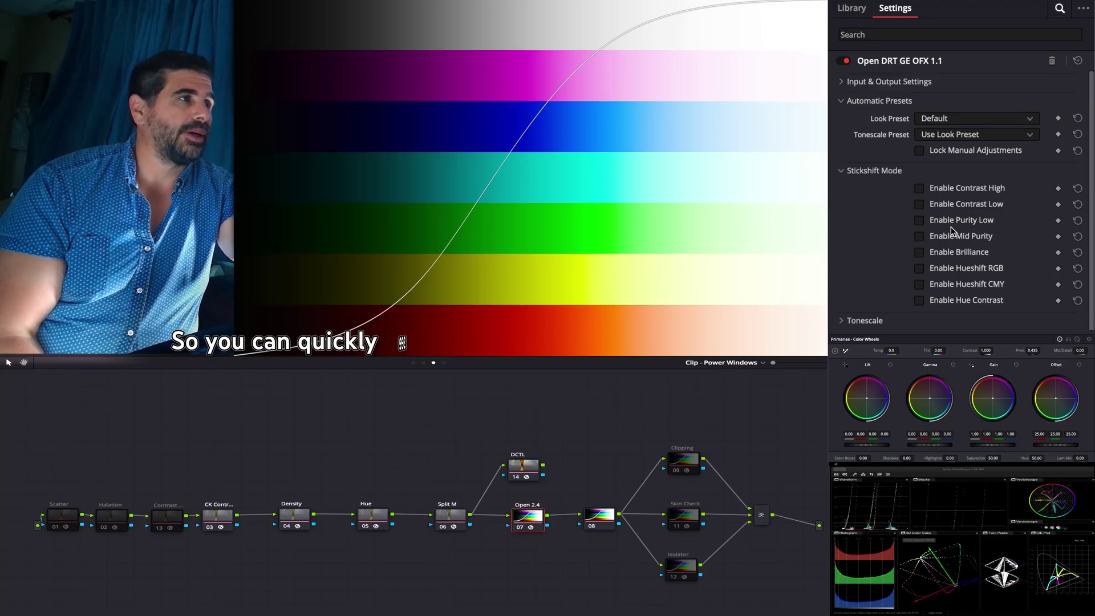
pyautogui.click(958, 118)
pyautogui.click(955, 165)
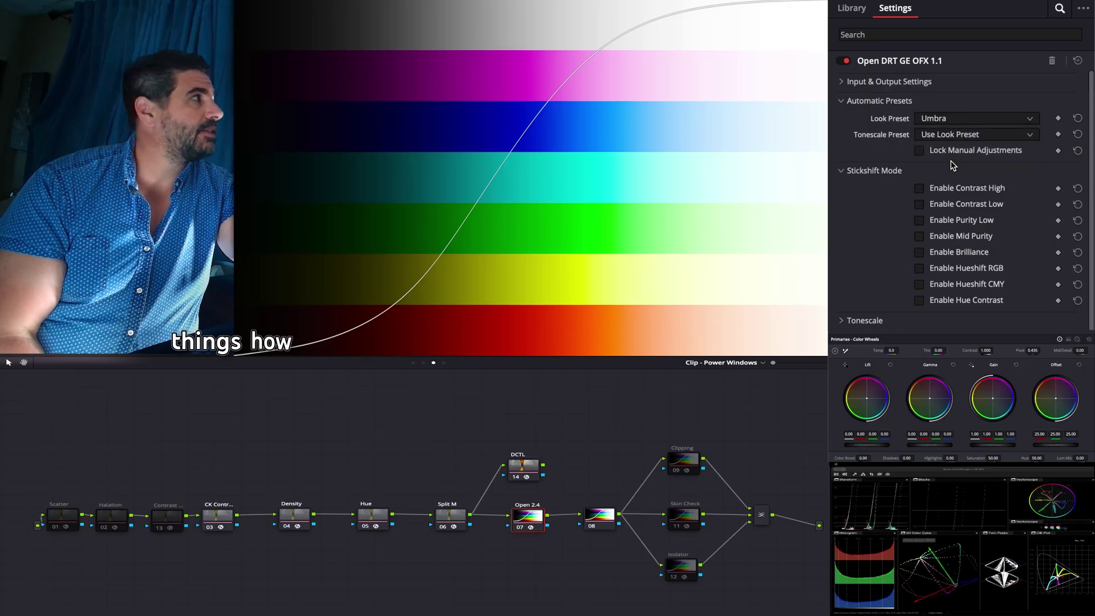
pyautogui.click(966, 121)
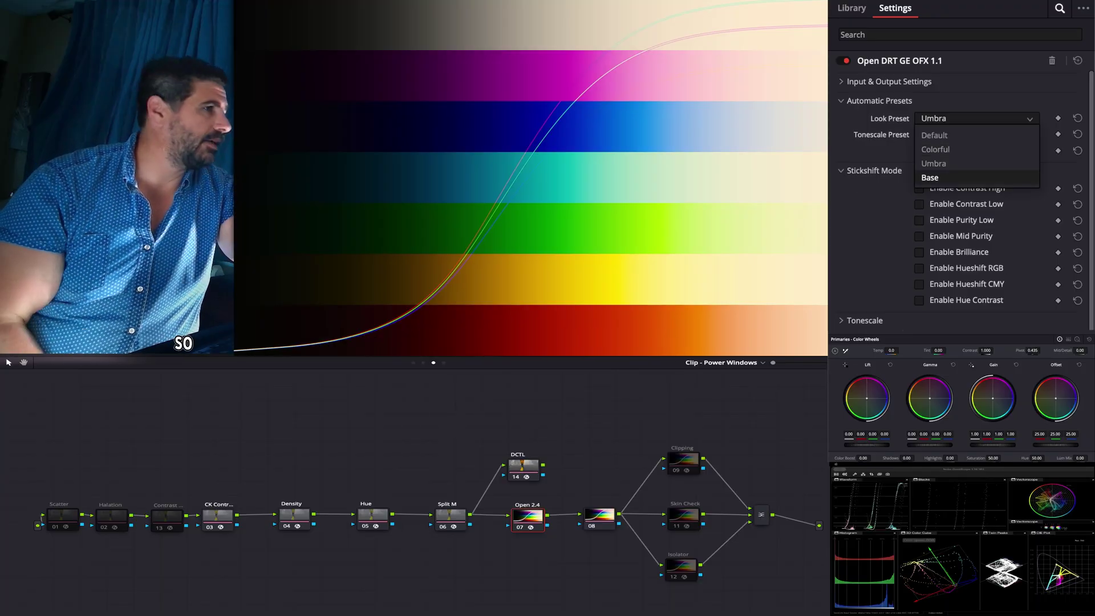
pyautogui.click(920, 215)
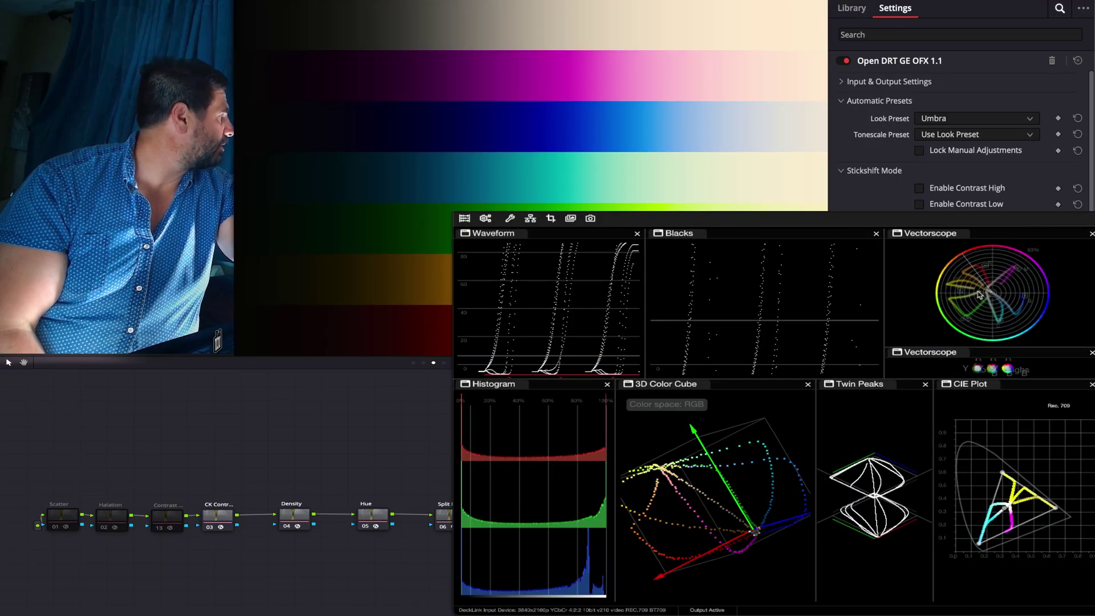
# - Rotate the 3D Color Cube scope and expand the Basic Contrast section
pyautogui.moveTo(753, 528); pyautogui.dragTo(763, 557)
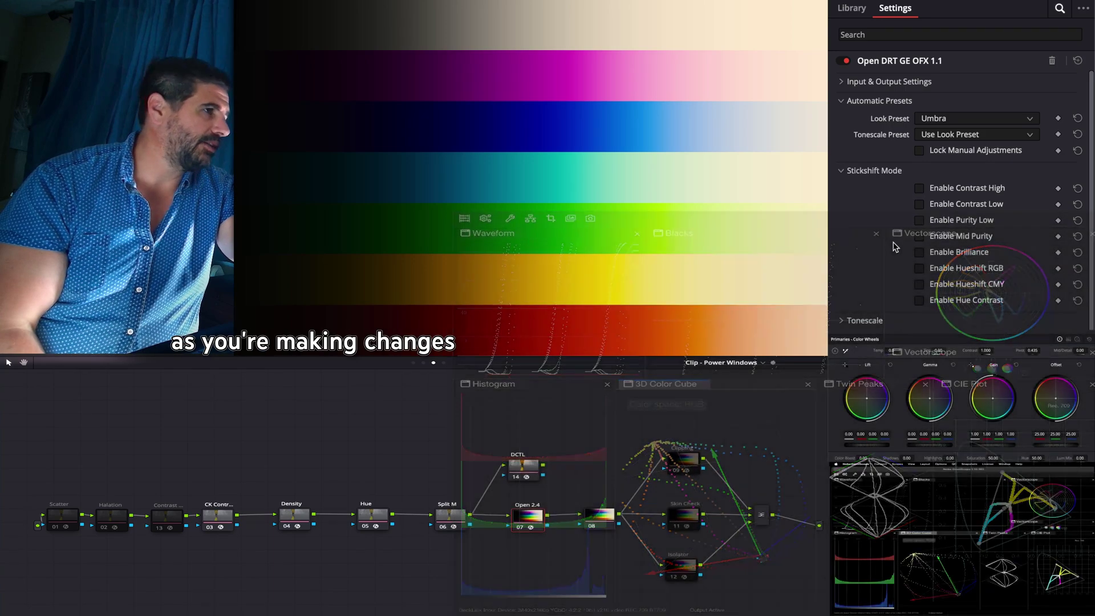
pyautogui.scroll(-1, 964, 188)
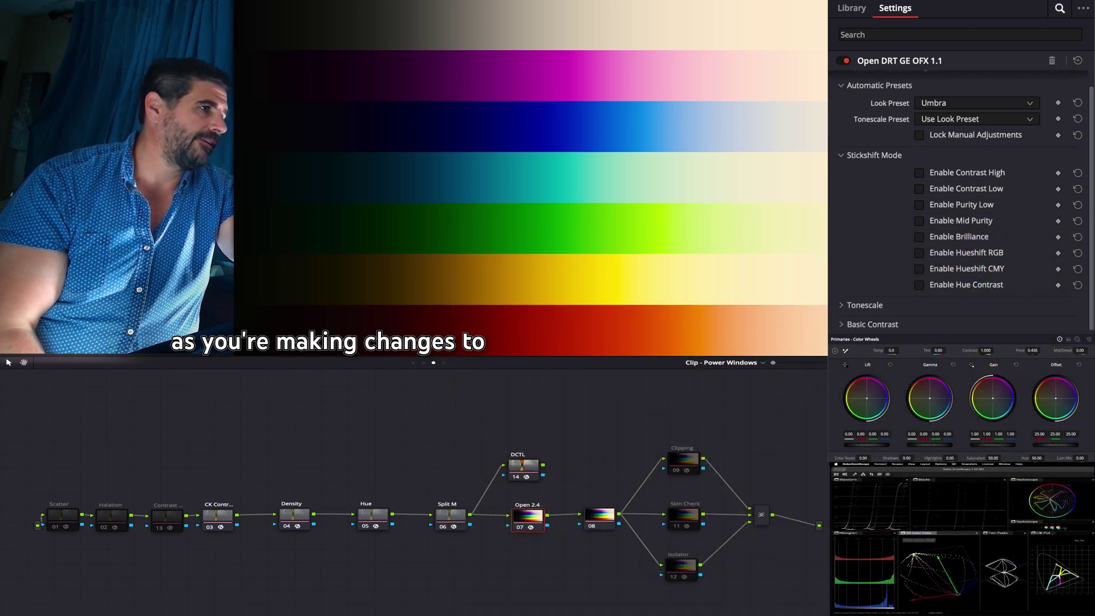
pyautogui.click(901, 322)
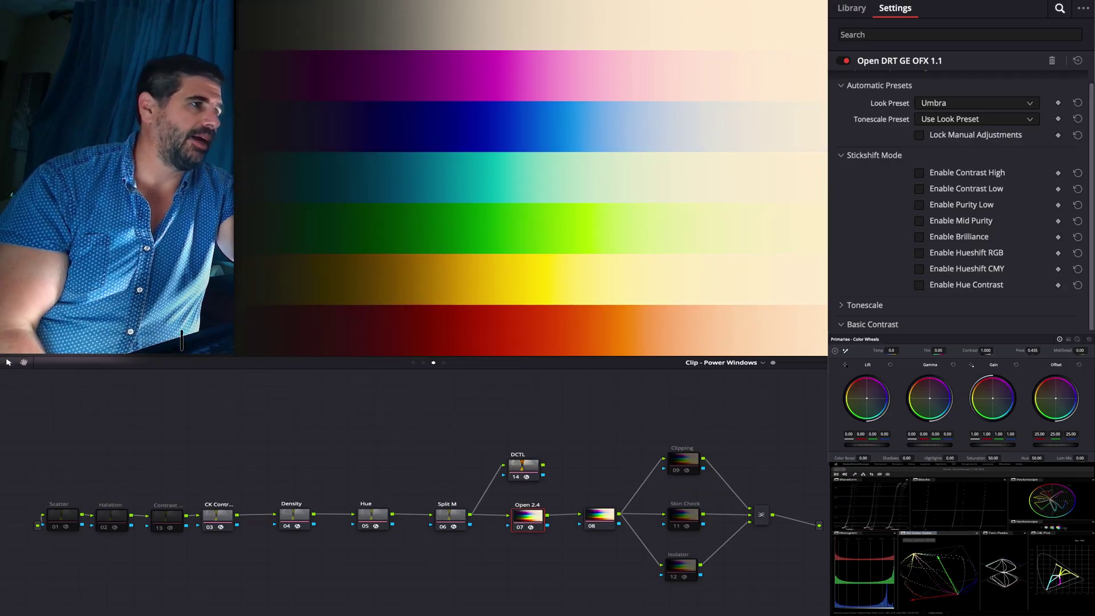
# - Raise the Render Space Red Weight, then select DCTL node 14 to show its OpenDRT settings
pyautogui.scroll(-4, 942, 309)
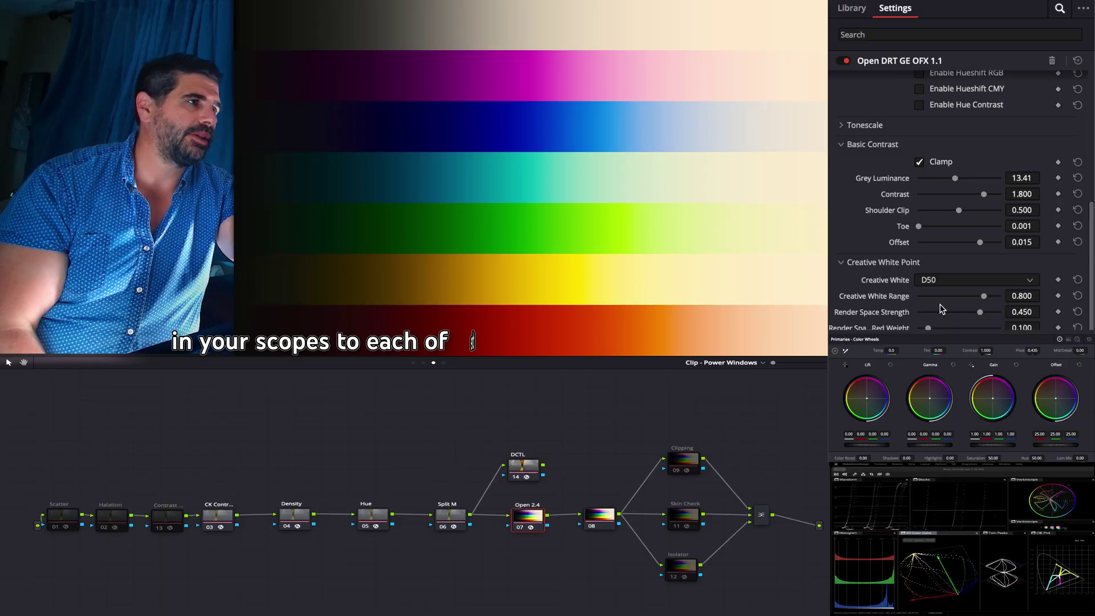
pyautogui.moveTo(928, 327)
pyautogui.mouseDown()
pyautogui.moveTo(973, 327)
pyautogui.moveTo(943, 327)
pyautogui.moveTo(971, 328)
pyautogui.moveTo(945, 319)
pyautogui.mouseUp()
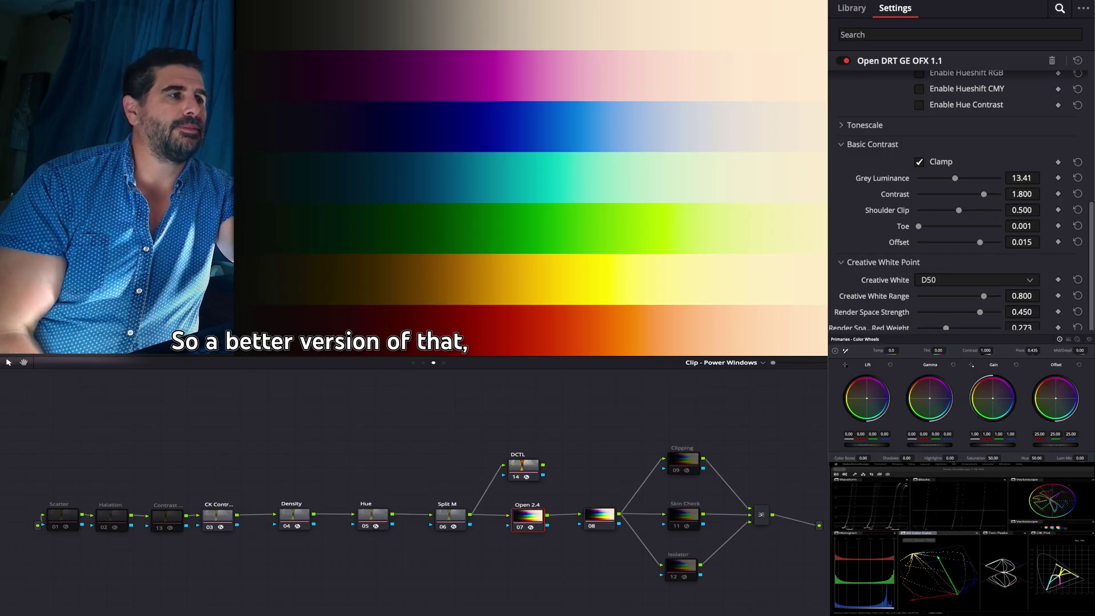
pyautogui.click(518, 465)
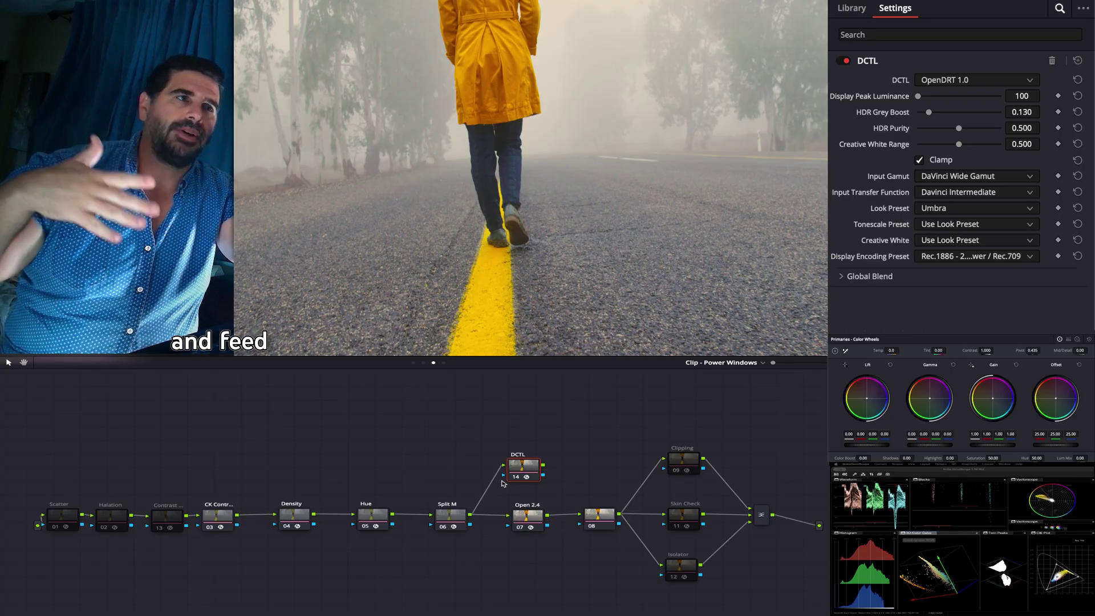
# - Select the Open 2.4 node and enable its RGB Chips diagnostic
pyautogui.click(523, 522)
pyautogui.click(862, 247)
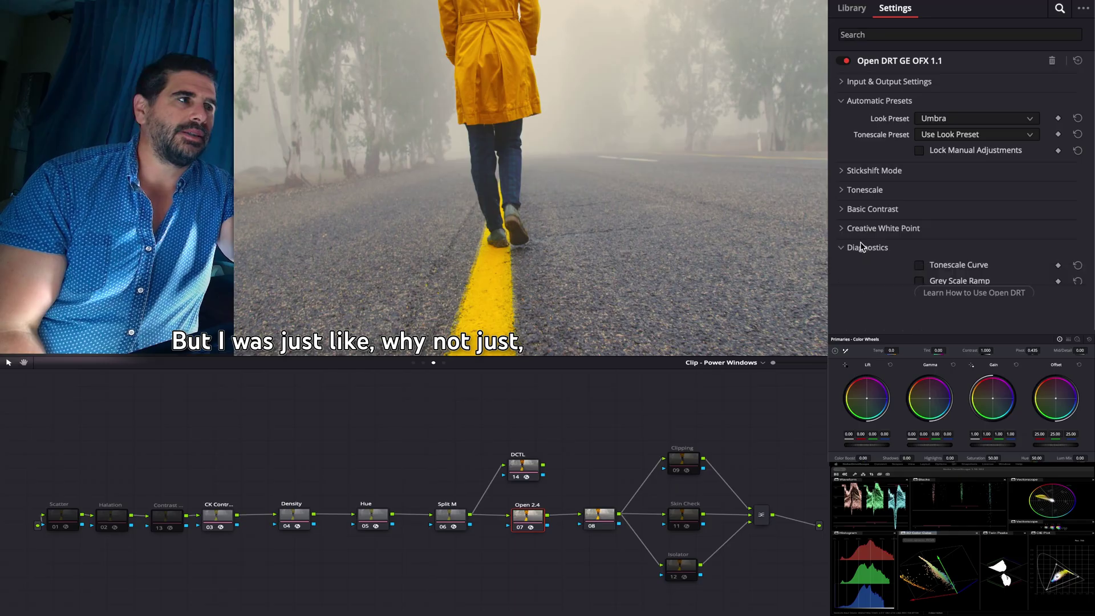
pyautogui.click(919, 297)
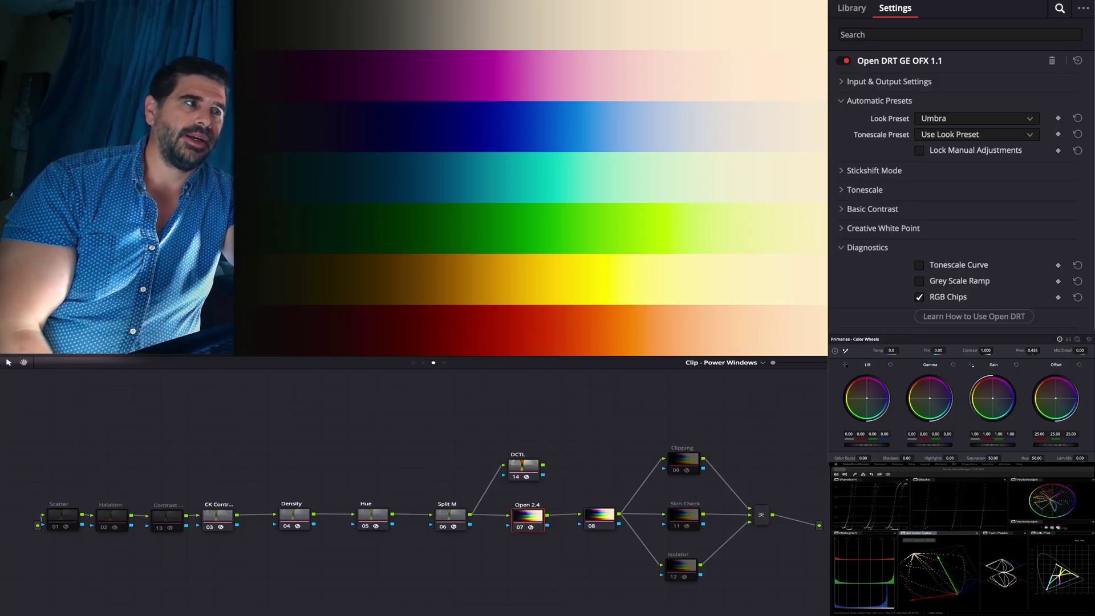
# - Expand Stickshift Mode, enable Hue Contrast and show its settings
pyautogui.click(863, 172)
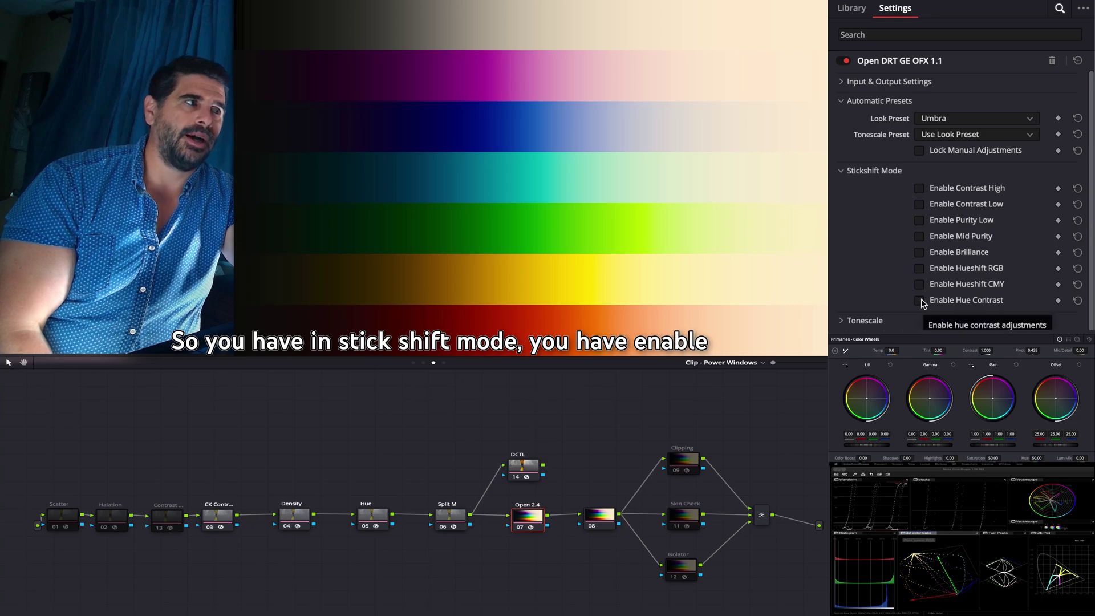
pyautogui.click(922, 302)
pyautogui.scroll(-2, 921, 306)
pyautogui.click(904, 314)
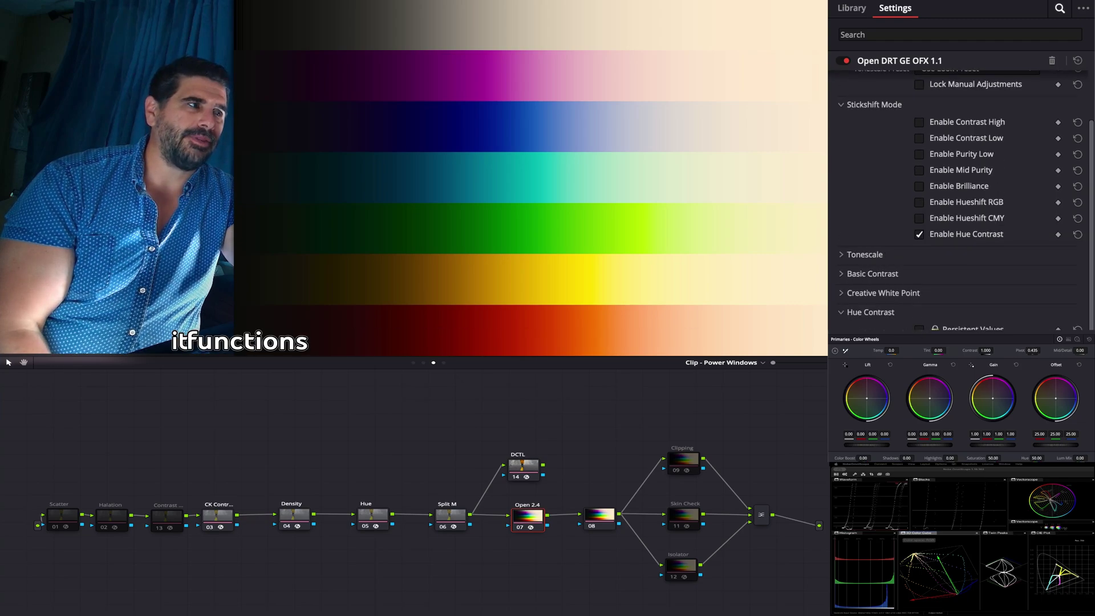
pyautogui.scroll(2, 962, 197)
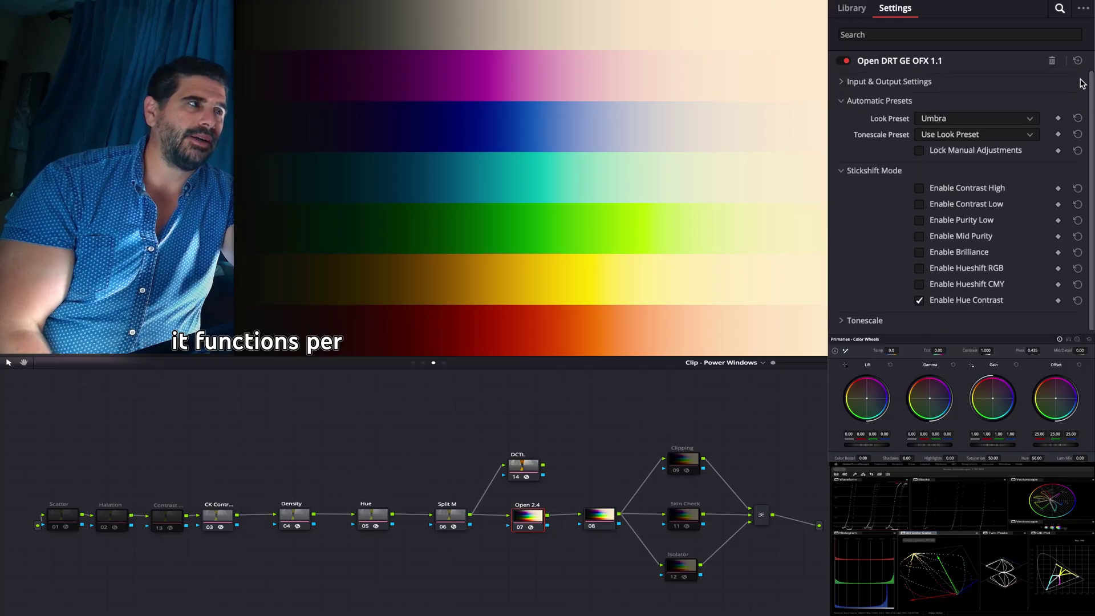
# - Reset the OpenDRT plugin to defaults and re-enable Hue Contrast
pyautogui.click(1078, 61)
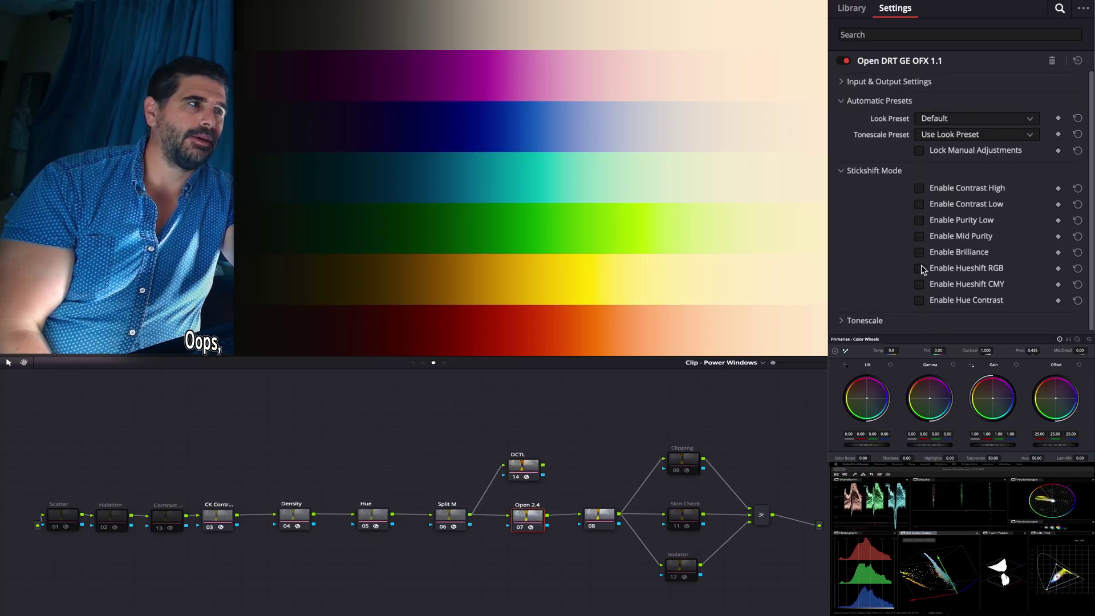
pyautogui.scroll(-1, 932, 300)
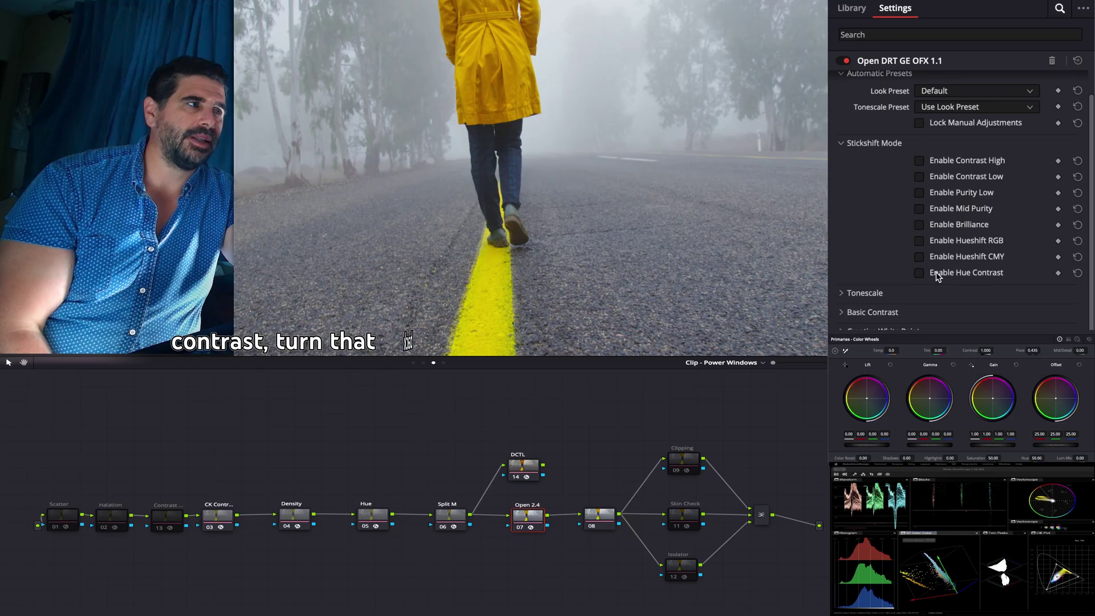
pyautogui.click(937, 274)
pyautogui.scroll(-2, 933, 281)
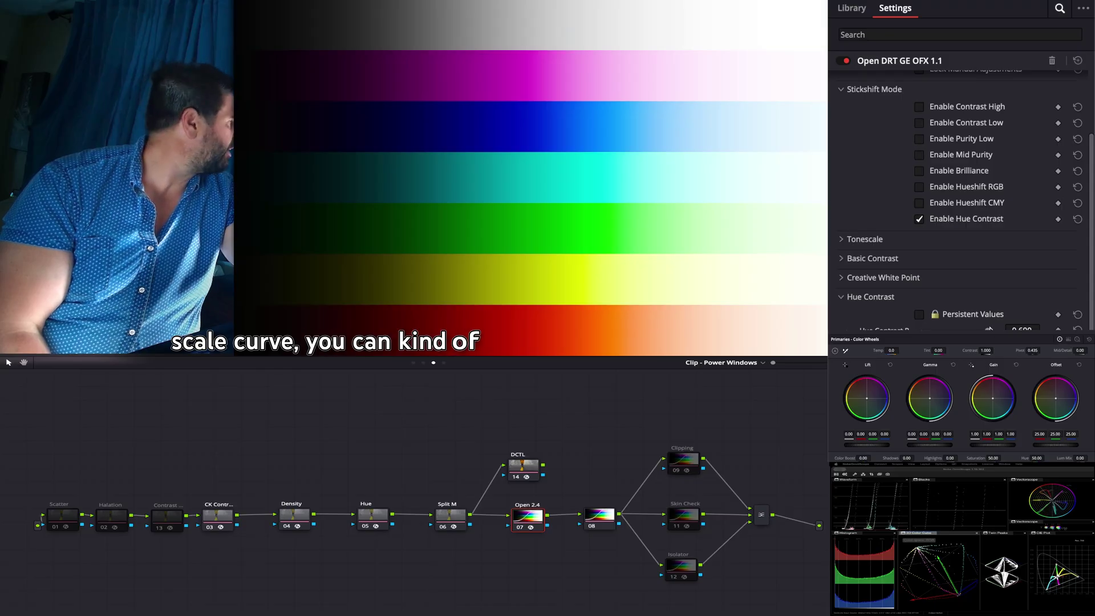
# - Lower Hue Contrast from 0.600 to 0.084, collapse its section and scroll to Beta Features
pyautogui.moveTo(996, 326); pyautogui.dragTo(977, 328)
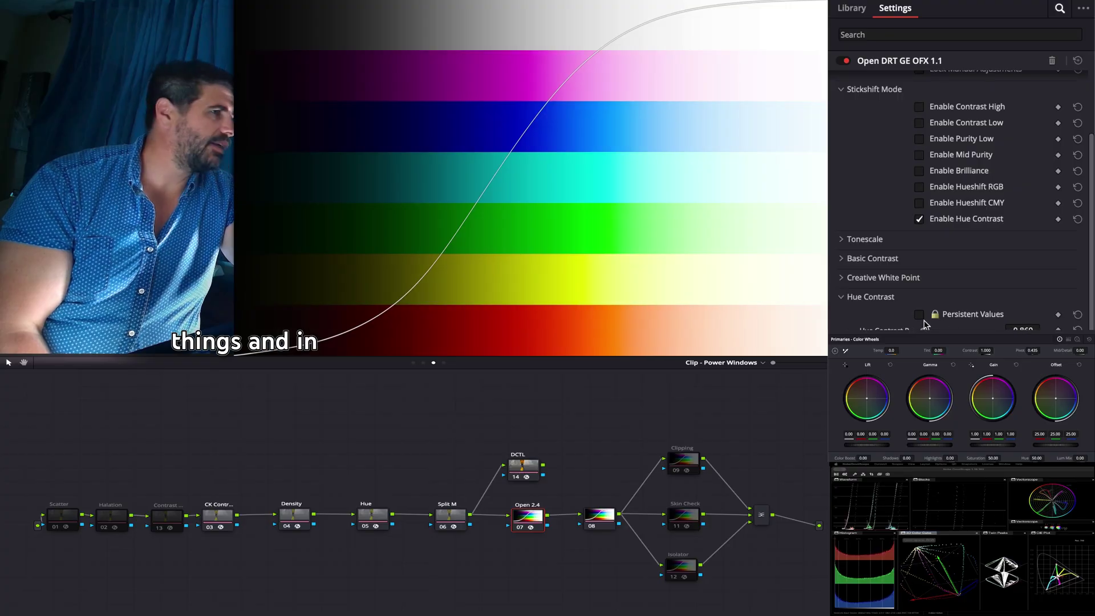
pyautogui.moveTo(944, 327); pyautogui.dragTo(969, 320)
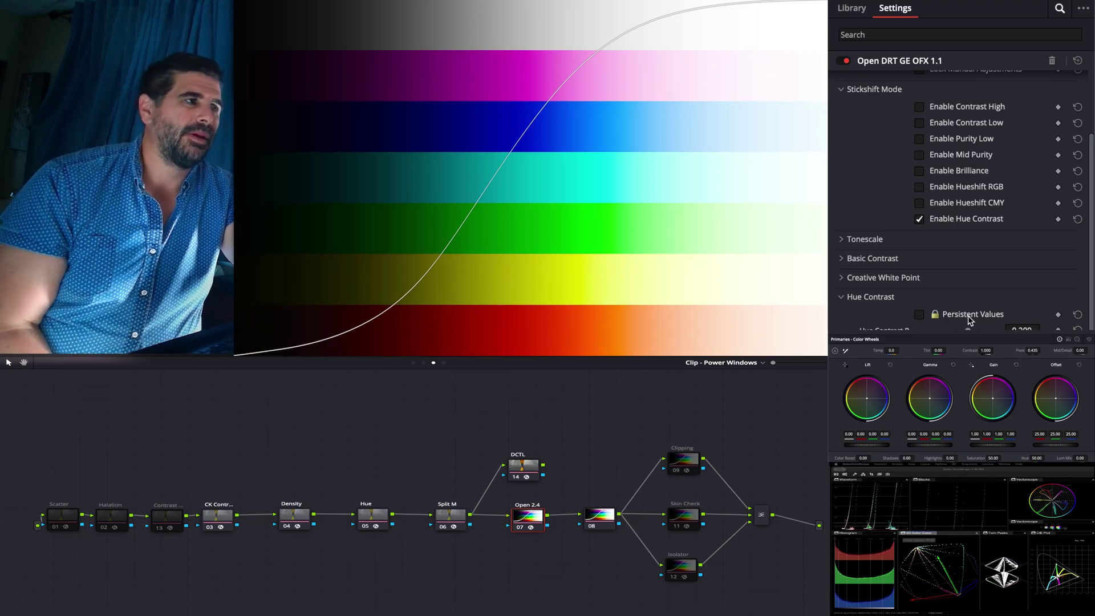
pyautogui.click(932, 296)
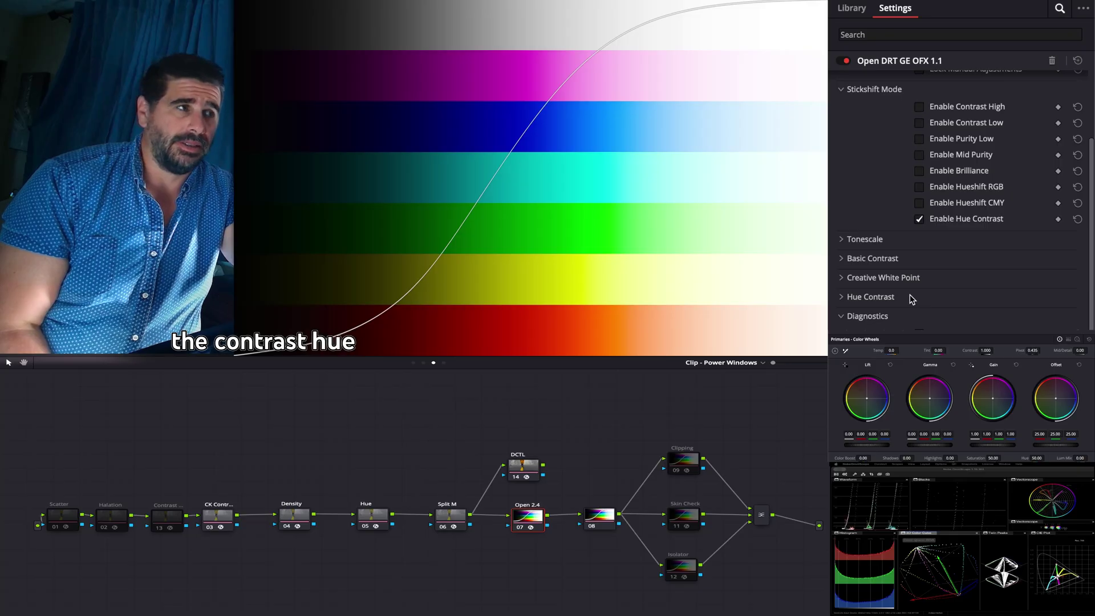
pyautogui.scroll(-1, 909, 294)
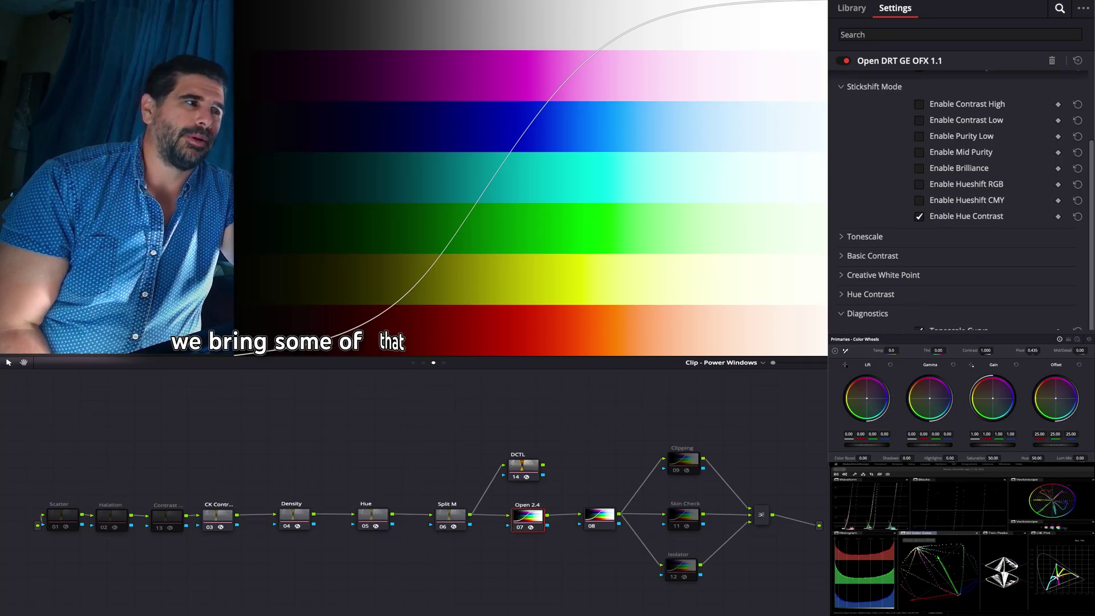
pyautogui.scroll(-1, 958, 199)
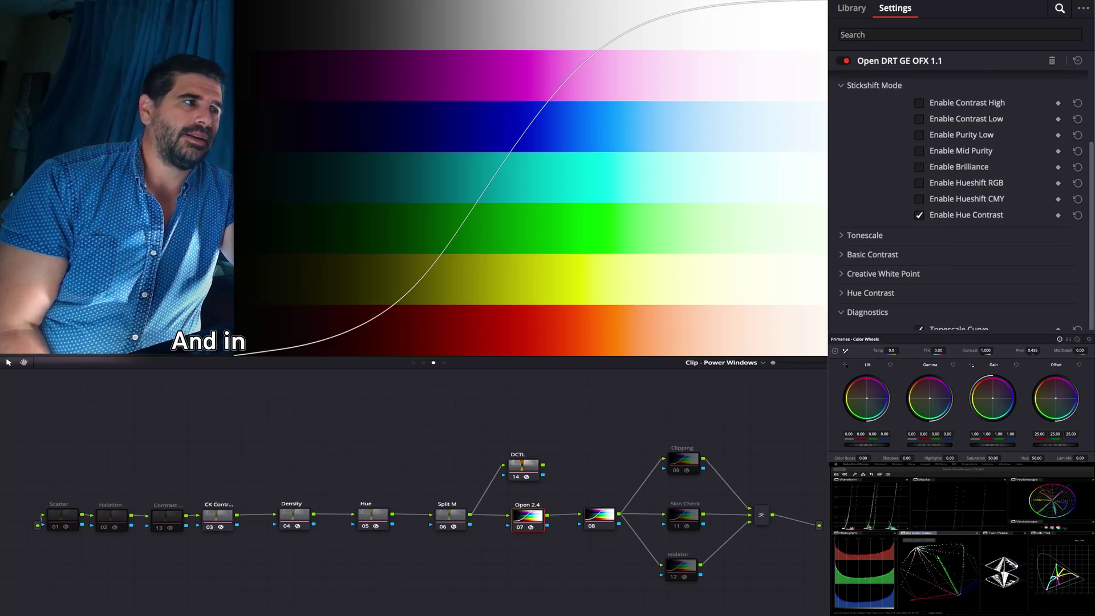
pyautogui.scroll(-2, 958, 200)
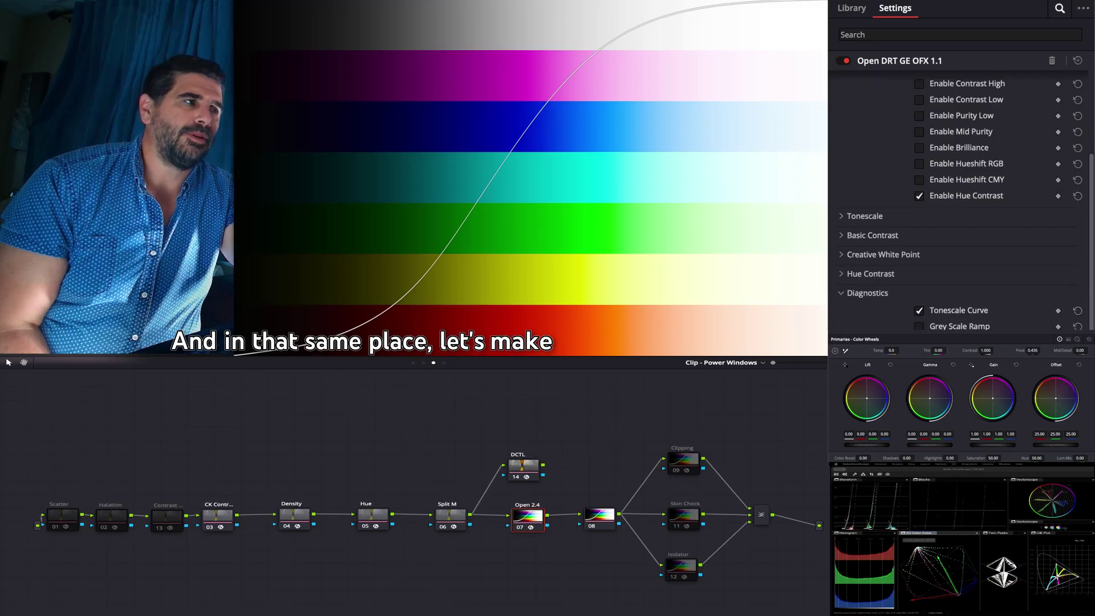
pyautogui.scroll(-5, 958, 200)
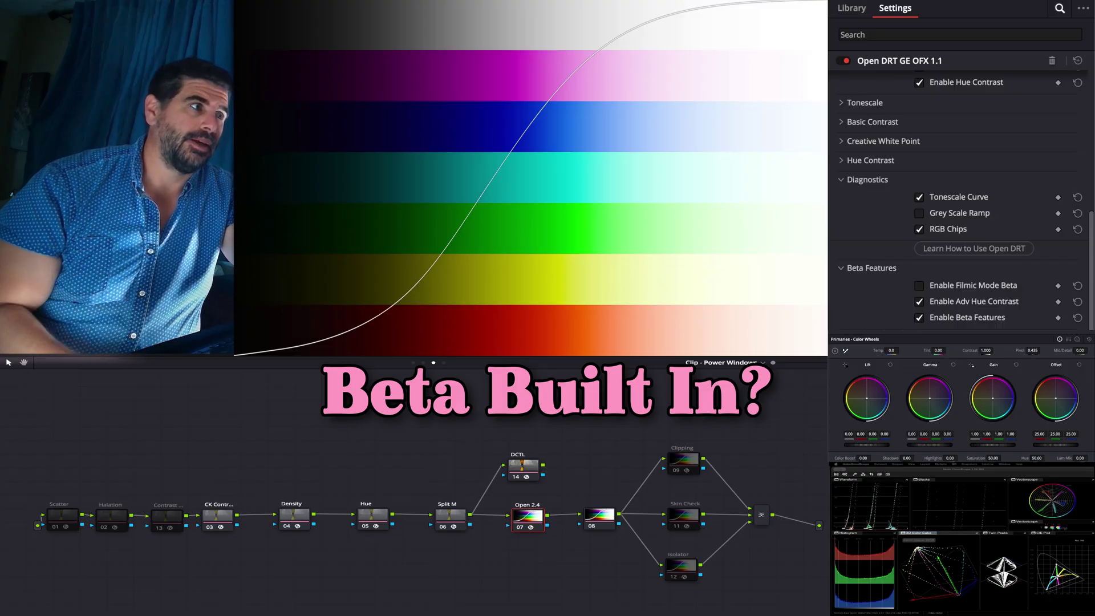
# - Turn off Enable Hue Contrast in the OpenDRT settings
pyautogui.scroll(3, 958, 200)
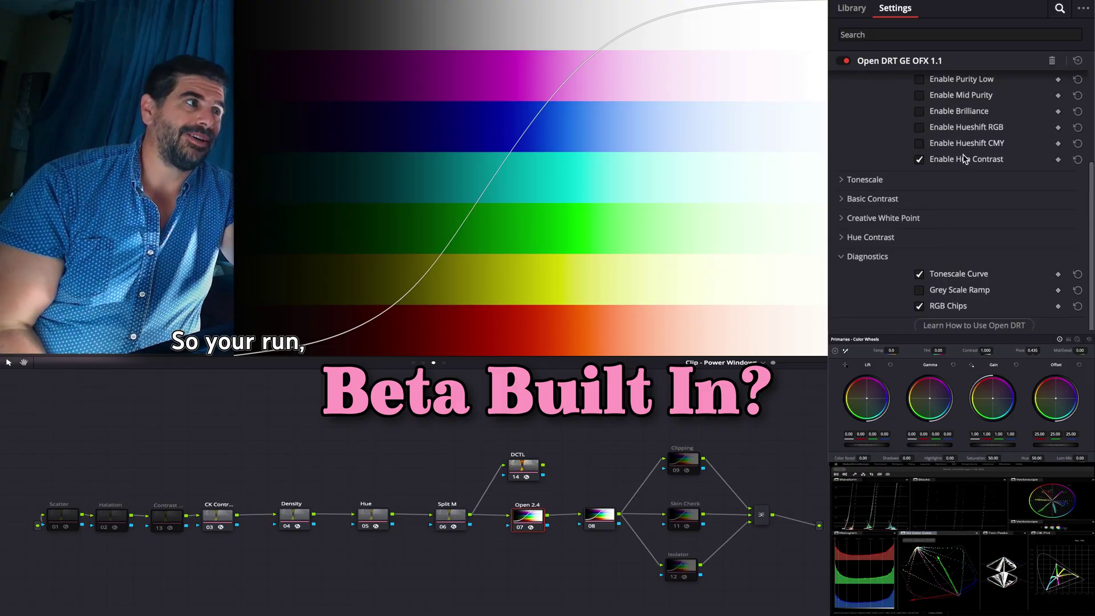
pyautogui.click(919, 159)
pyautogui.scroll(-2, 958, 200)
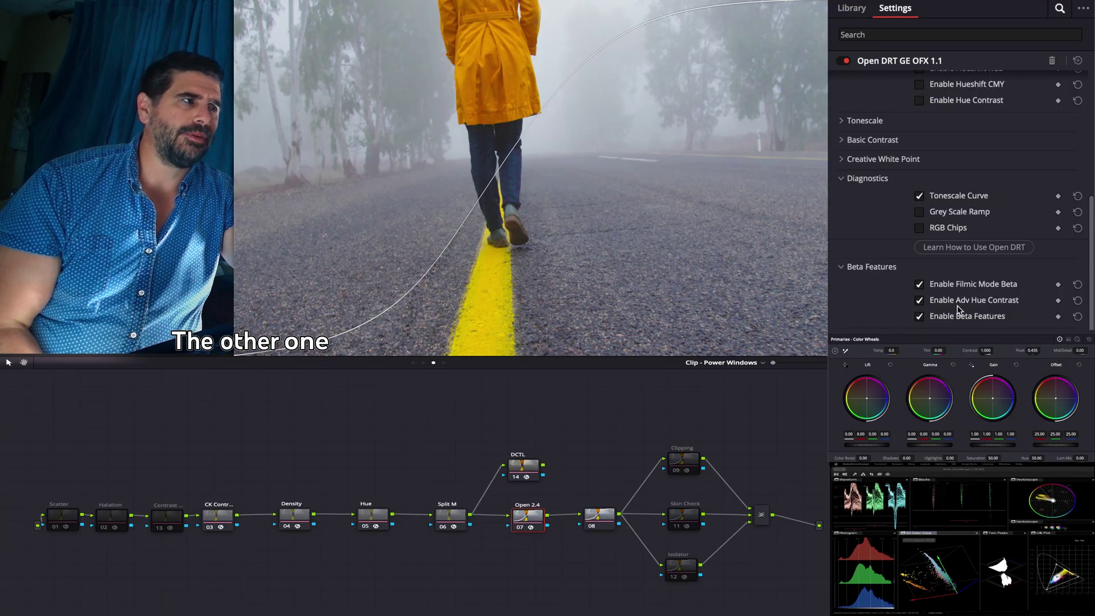
# - Expand Advanced Hue Contrast to review per-colour sliders like Red Contrast 2.367
pyautogui.click(957, 288)
pyautogui.scroll(-2, 958, 199)
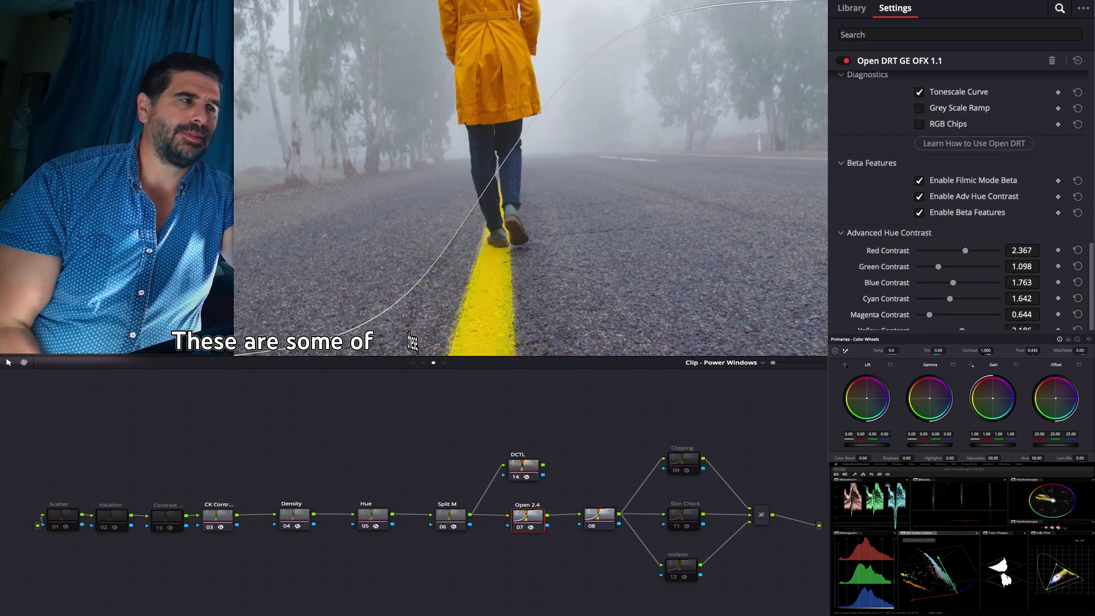
pyautogui.scroll(2, 934, 305)
pyautogui.scroll(3, 934, 305)
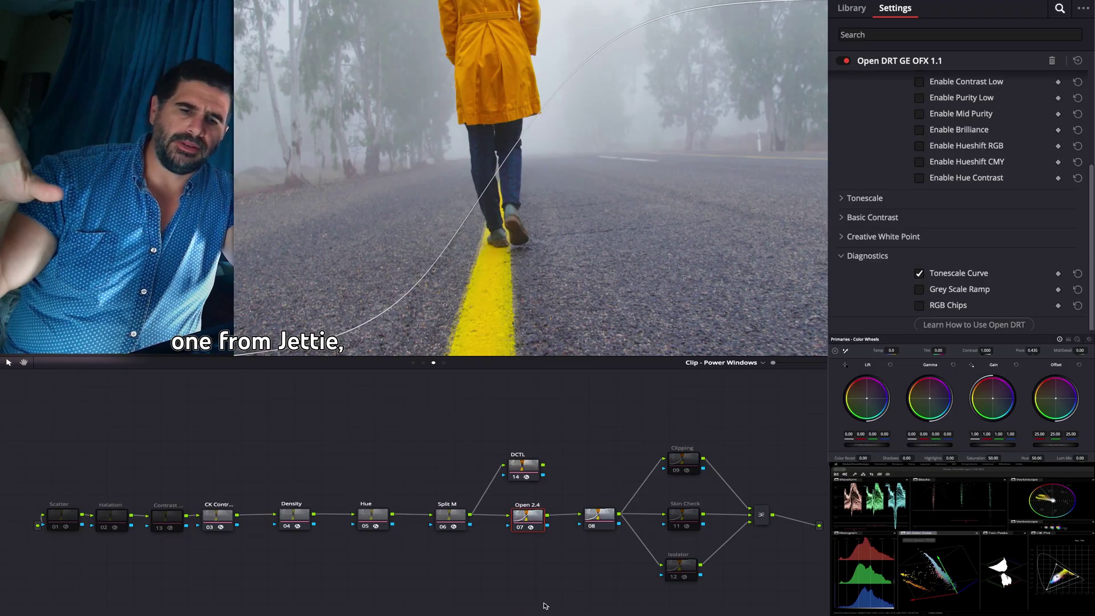
pyautogui.scroll(4, 948, 192)
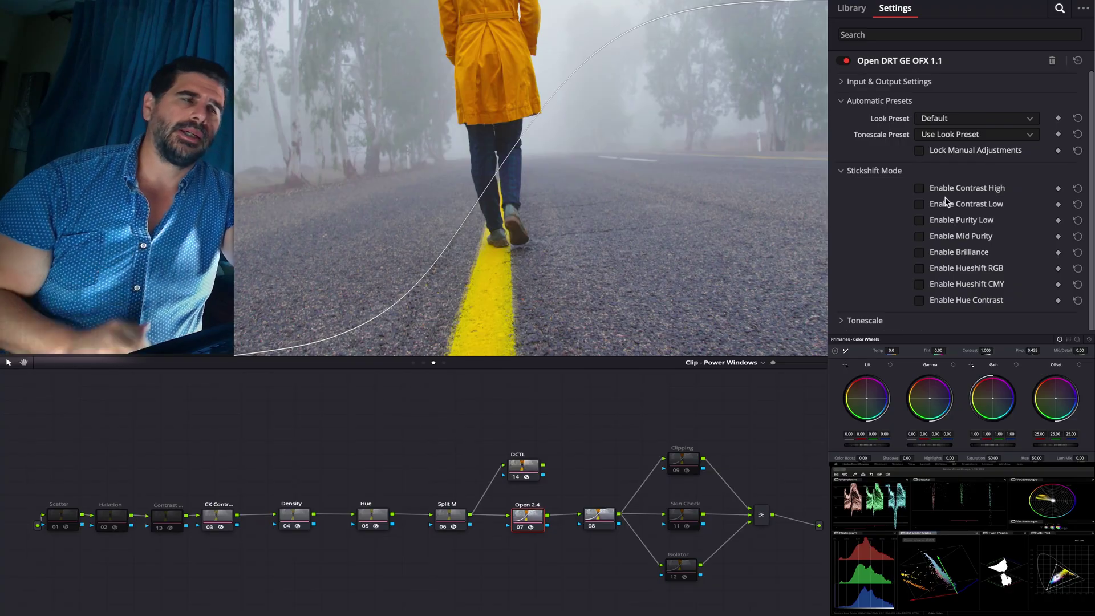
pyautogui.scroll(-5, 945, 201)
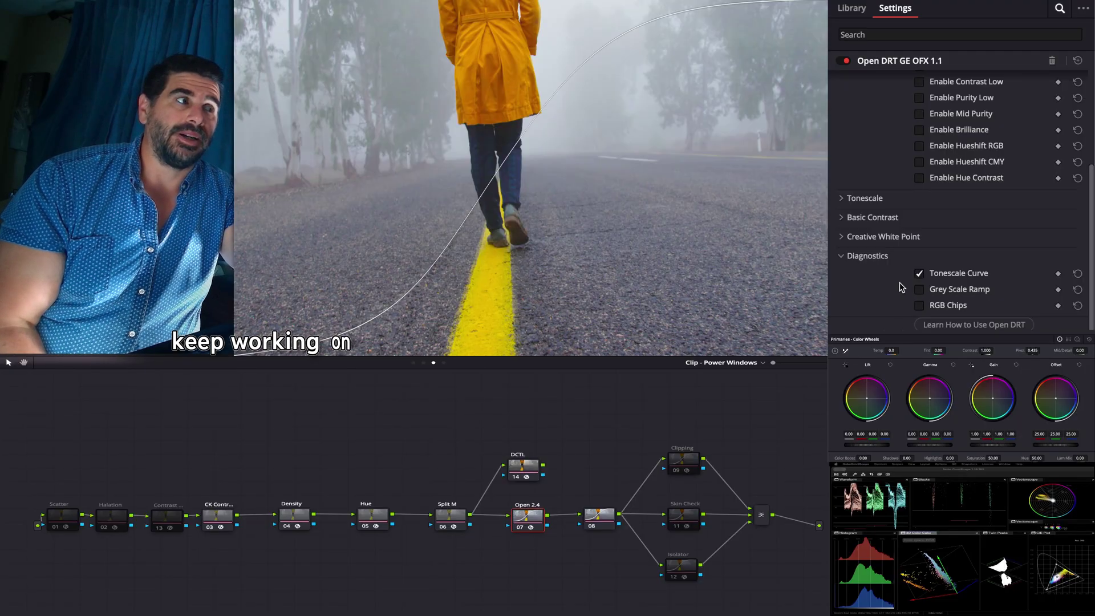
# - Collapse the Diagnostics and Stickshift Mode sections of OpenDRT
pyautogui.click(843, 256)
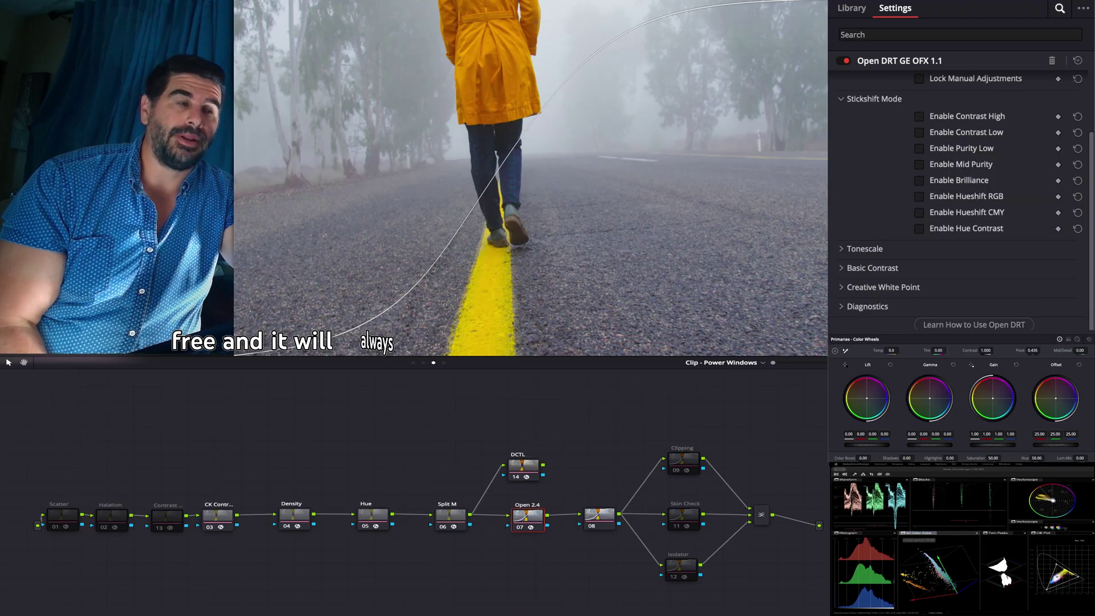
pyautogui.scroll(2, 958, 199)
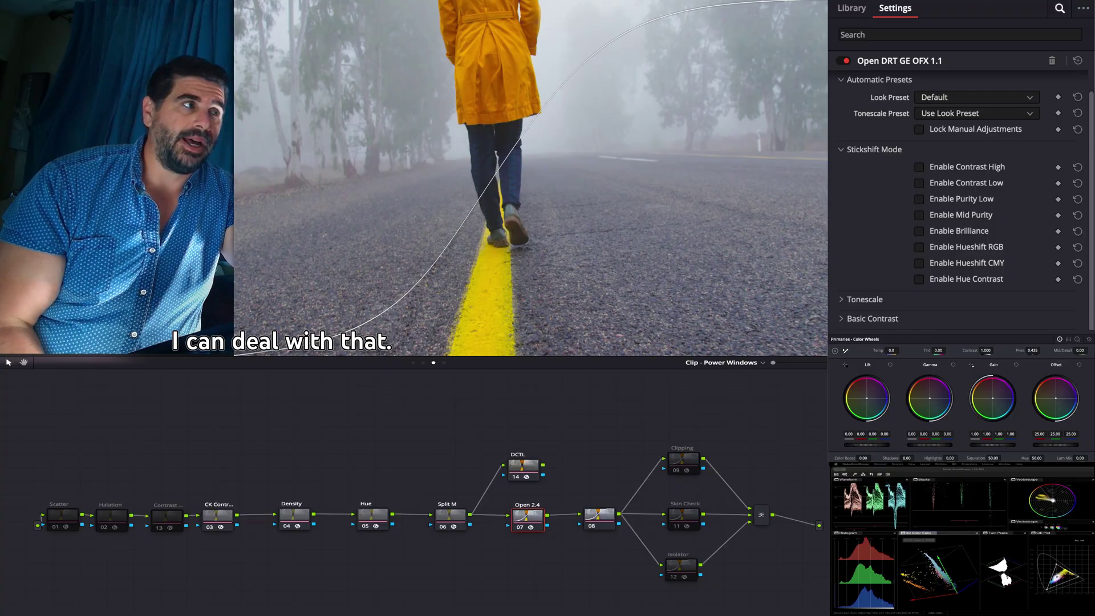
pyautogui.scroll(1, 959, 200)
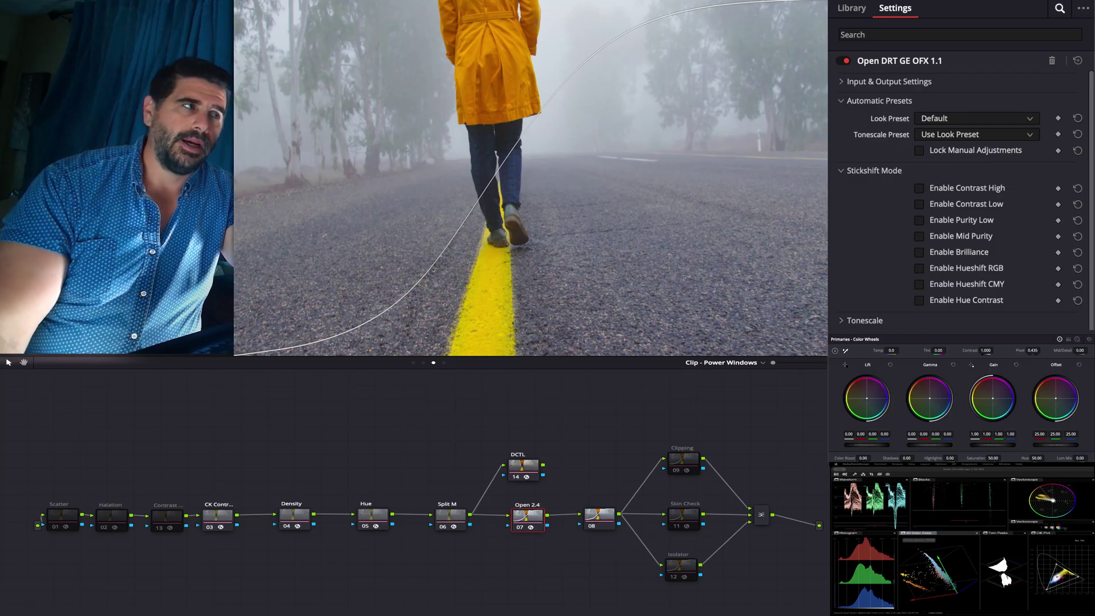
pyautogui.click(847, 172)
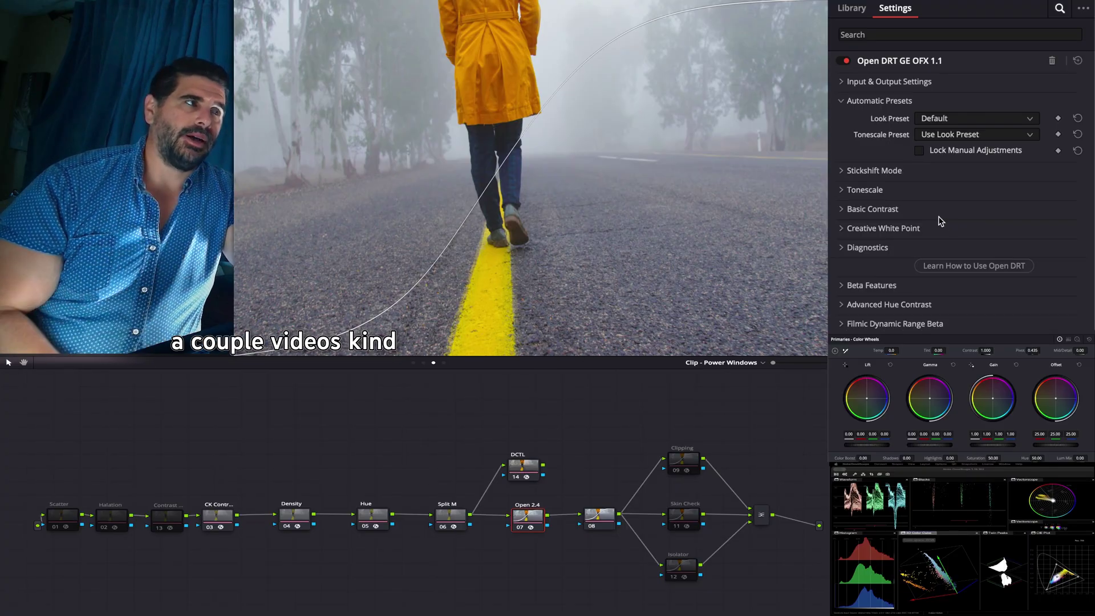
# - Expand OpenDRT's Tonescale, Basic Contrast and Stickshift Mode sections to show HDR Grey Boost 0.130, HDR Purity 0.500, Contrast 1.400
pyautogui.click(870, 190)
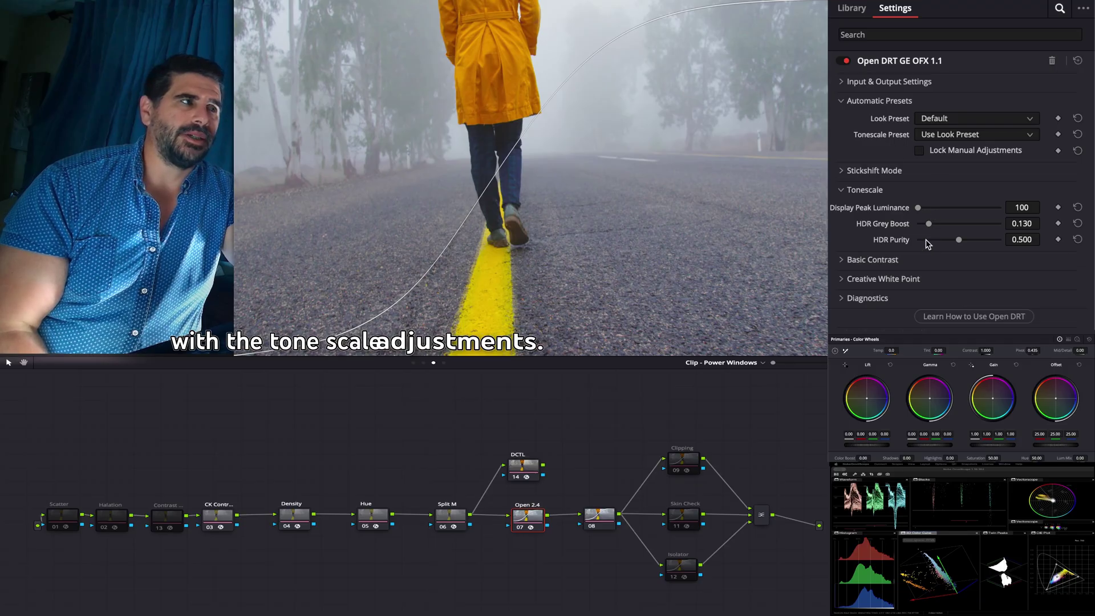
pyautogui.click(925, 260)
pyautogui.scroll(-1, 918, 285)
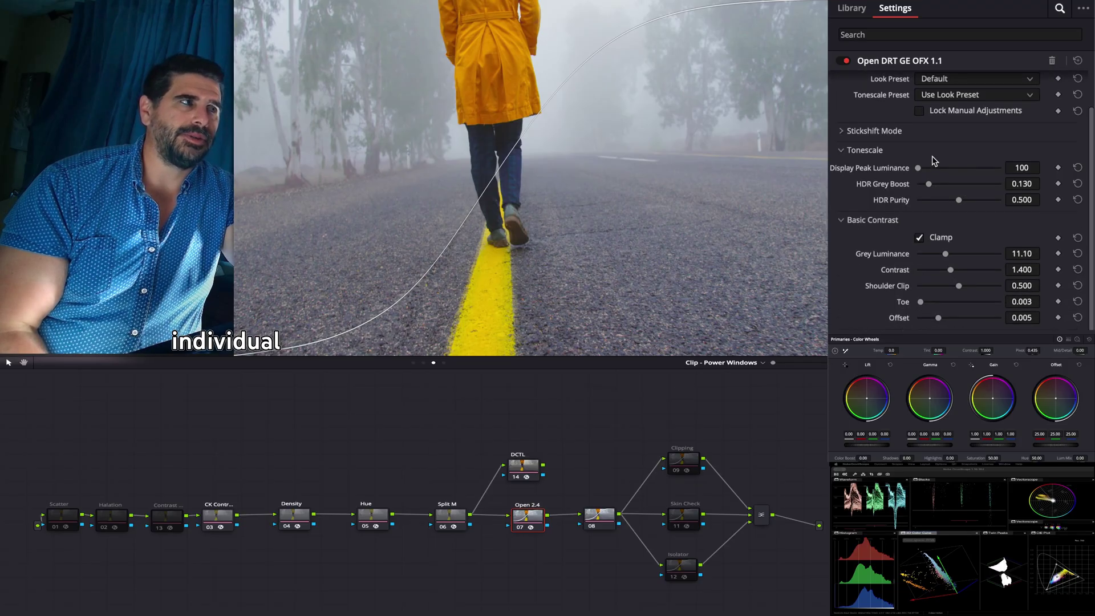
pyautogui.click(925, 132)
pyautogui.scroll(-4, 931, 194)
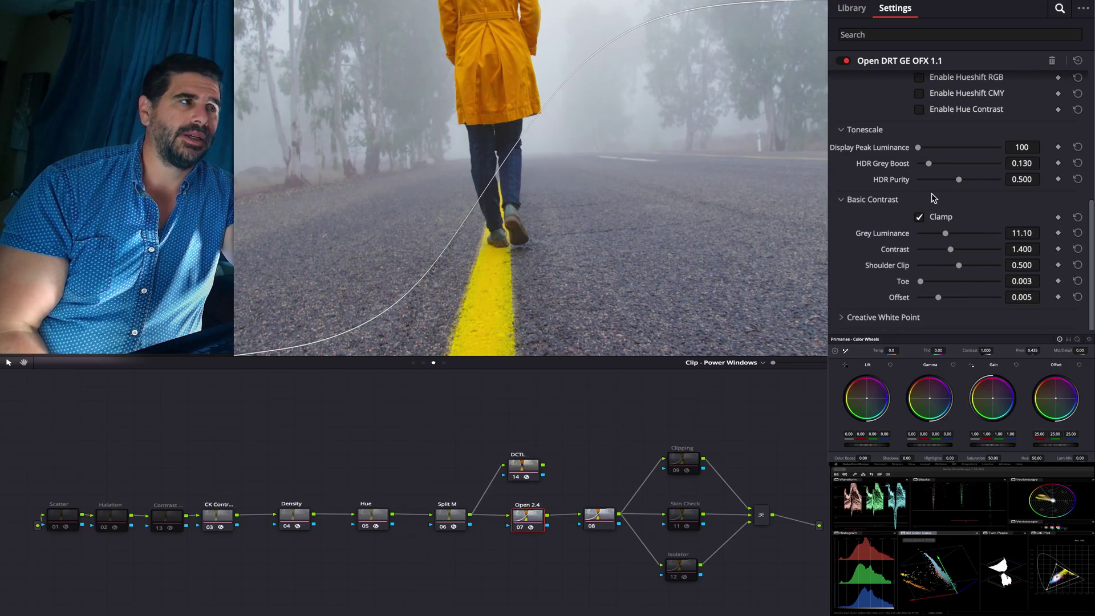